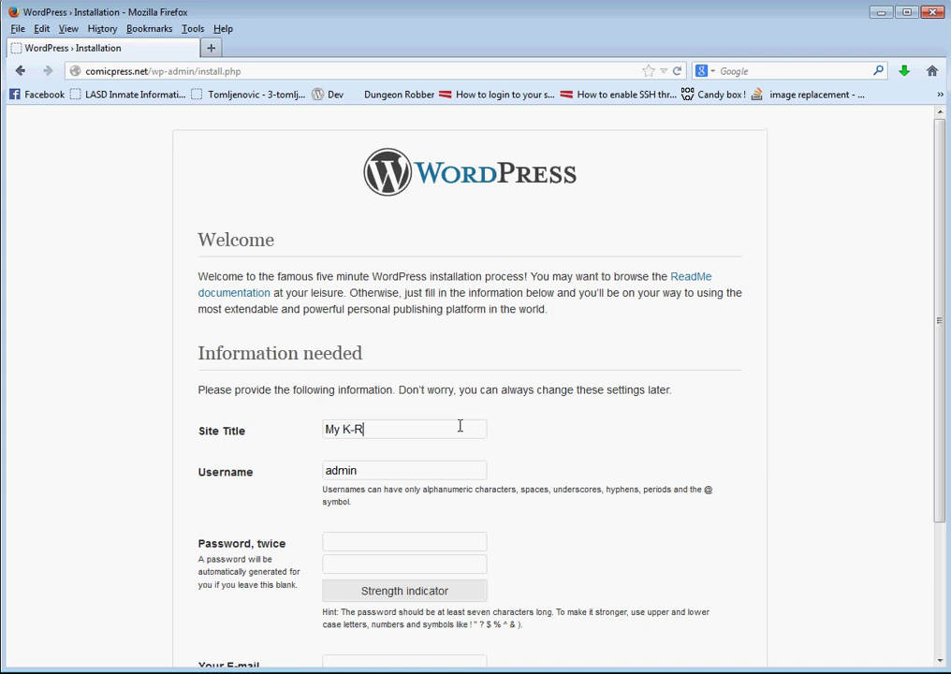
Finish the site title 'My K-Rad Spiffy Comic', then enter an admin username and the password twice
type("ic")
key("Tab")
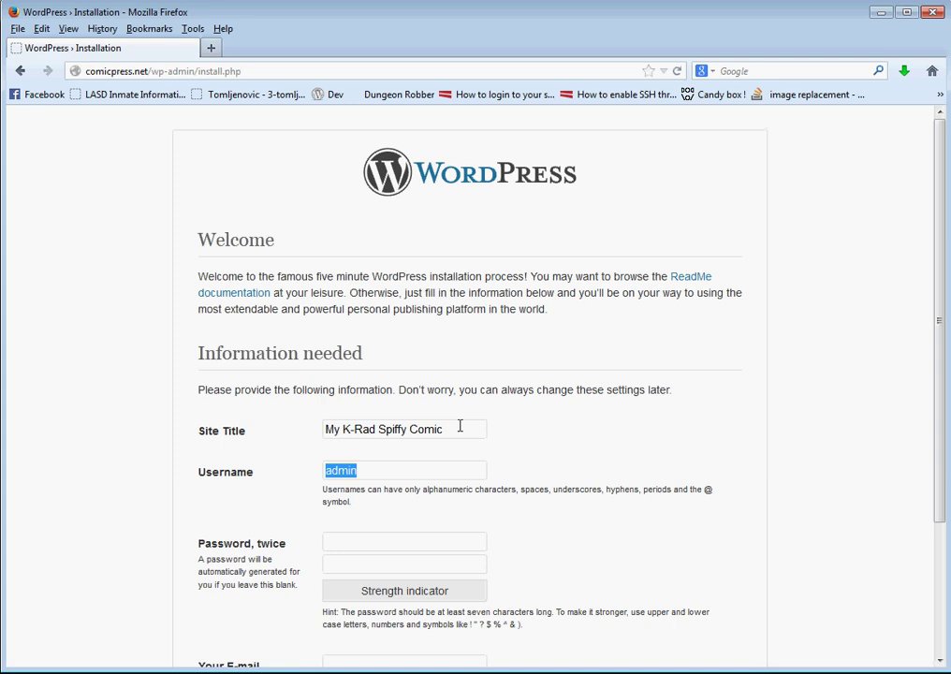
type("frumph")
key("Tab")
type("•••••••")
key("Tab")
type("•••••••")
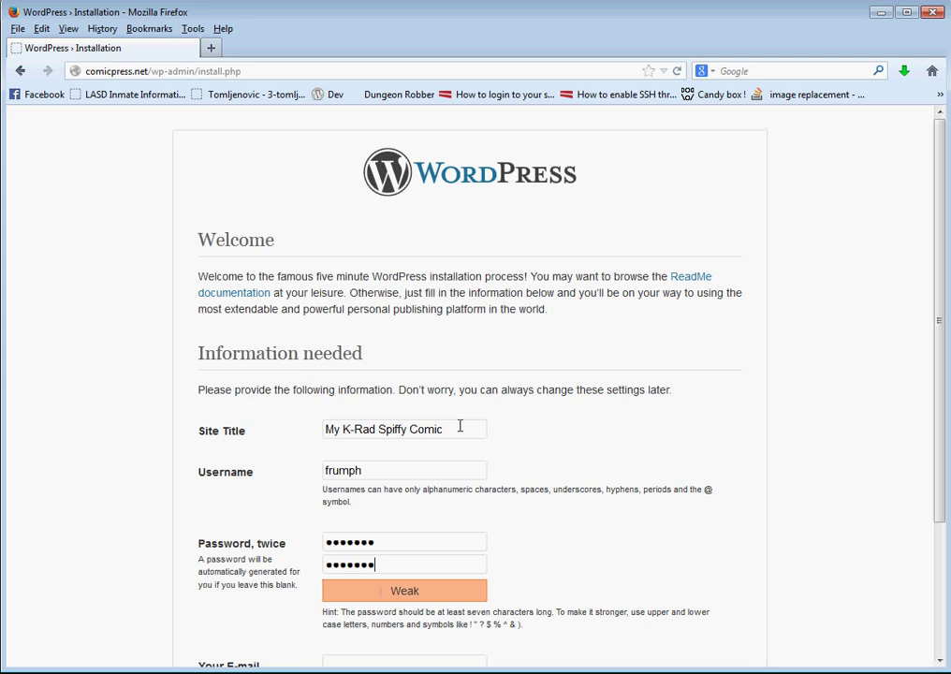
Fill in the admin e-mail address and run the WordPress installation
scroll(456, 425, "down", 3)
left_click(438, 490)
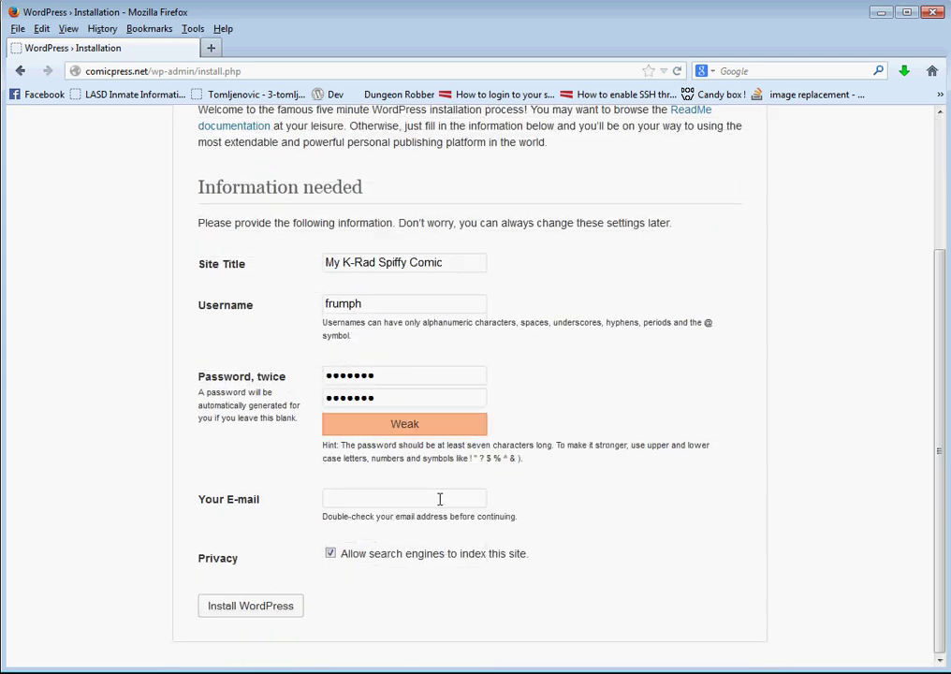
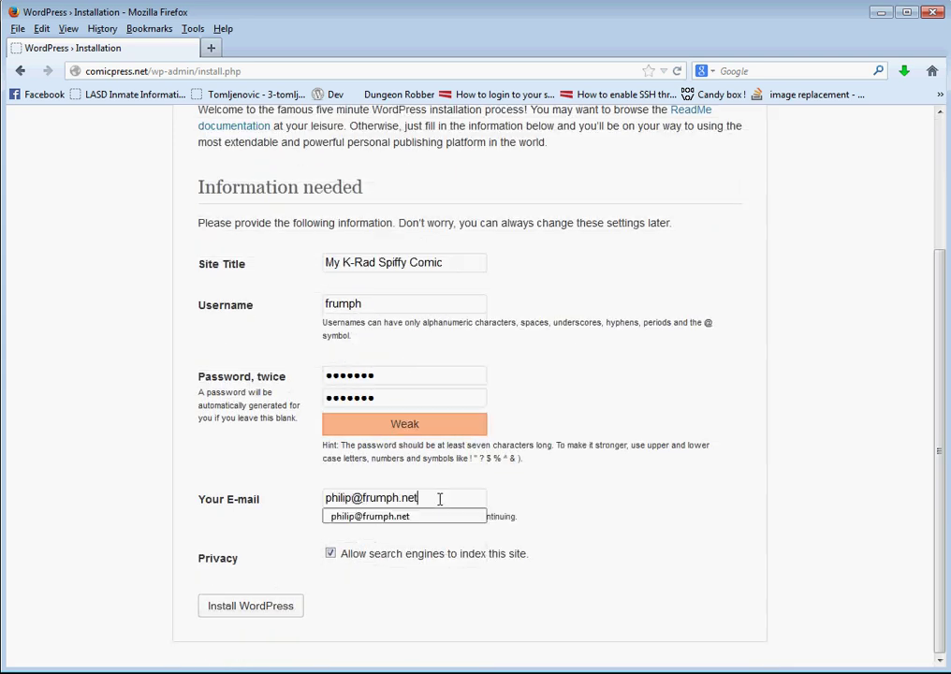
left_click(547, 479)
left_click(251, 607)
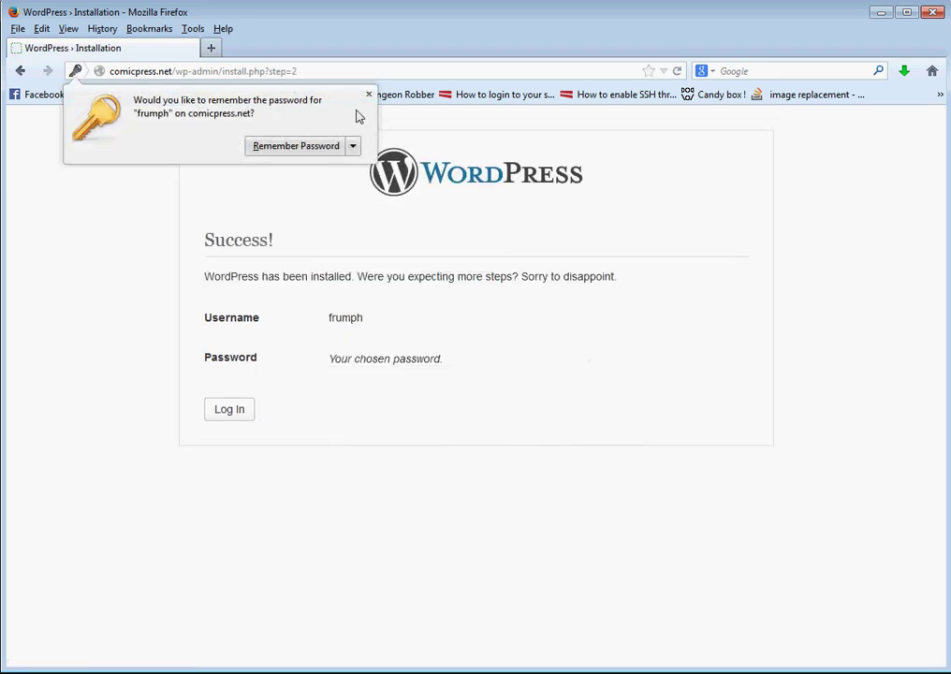
Save the new password in the browser and log in with Remember Me checked
left_click(337, 146)
left_click(209, 412)
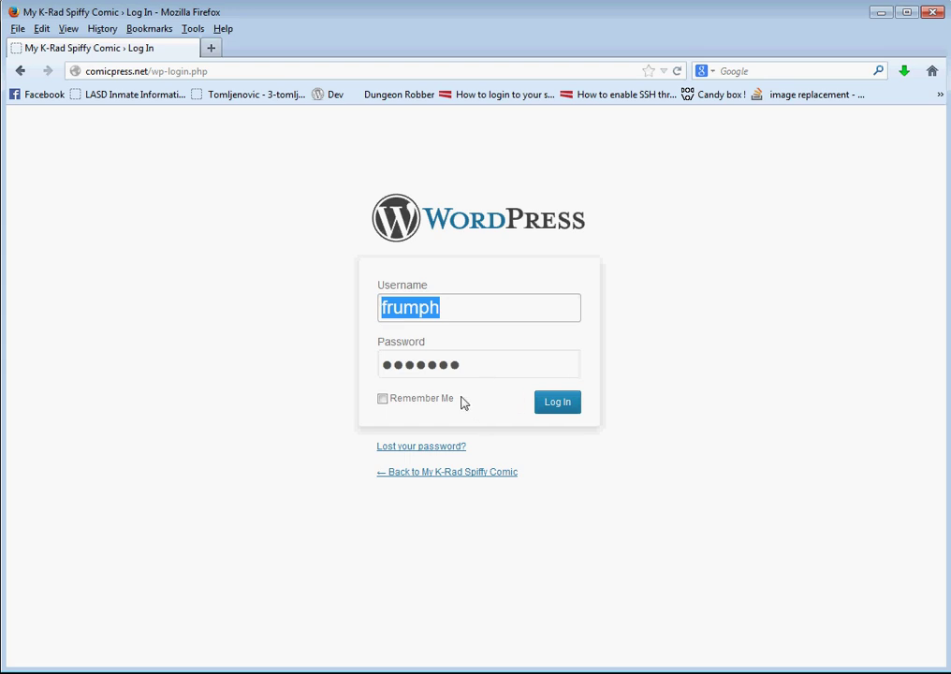
left_click(459, 400)
left_click(565, 408)
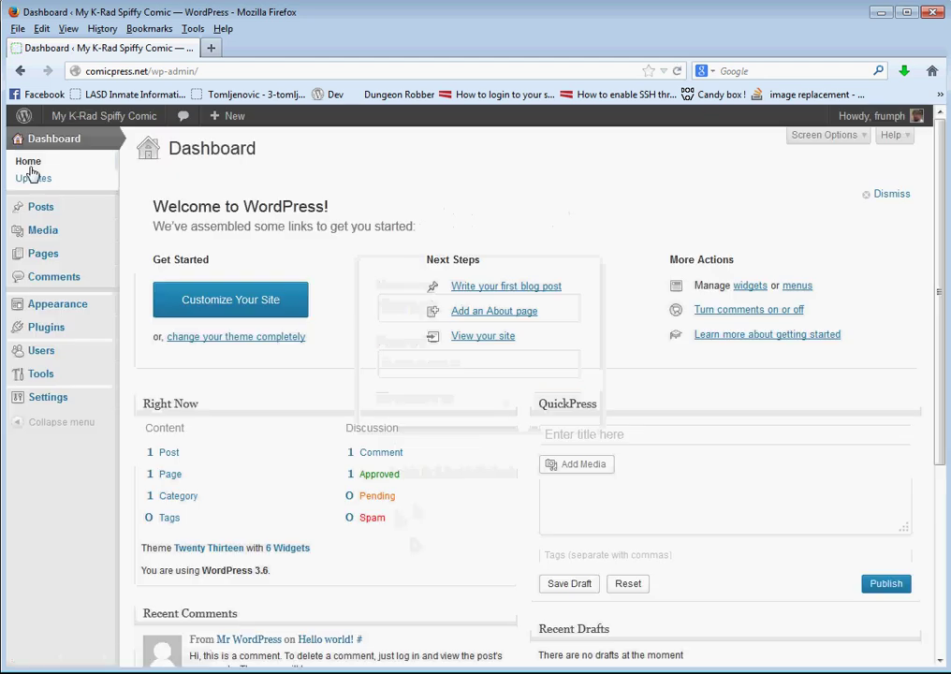
Dismiss the welcome panel and open the dashboard and the public site in new tabs
left_click(885, 195)
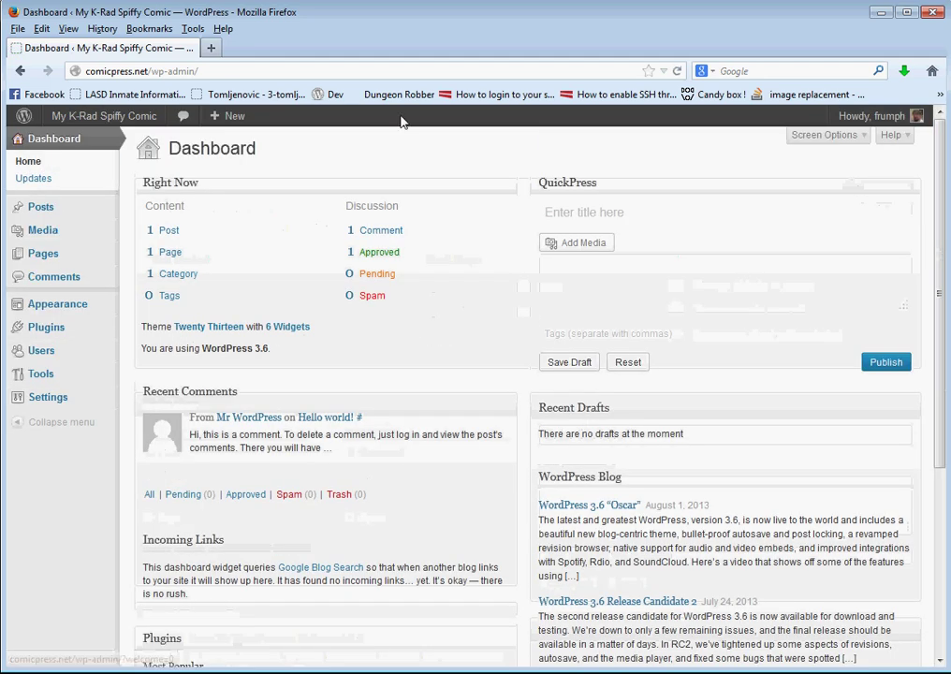
right_click(61, 138)
left_click(103, 146)
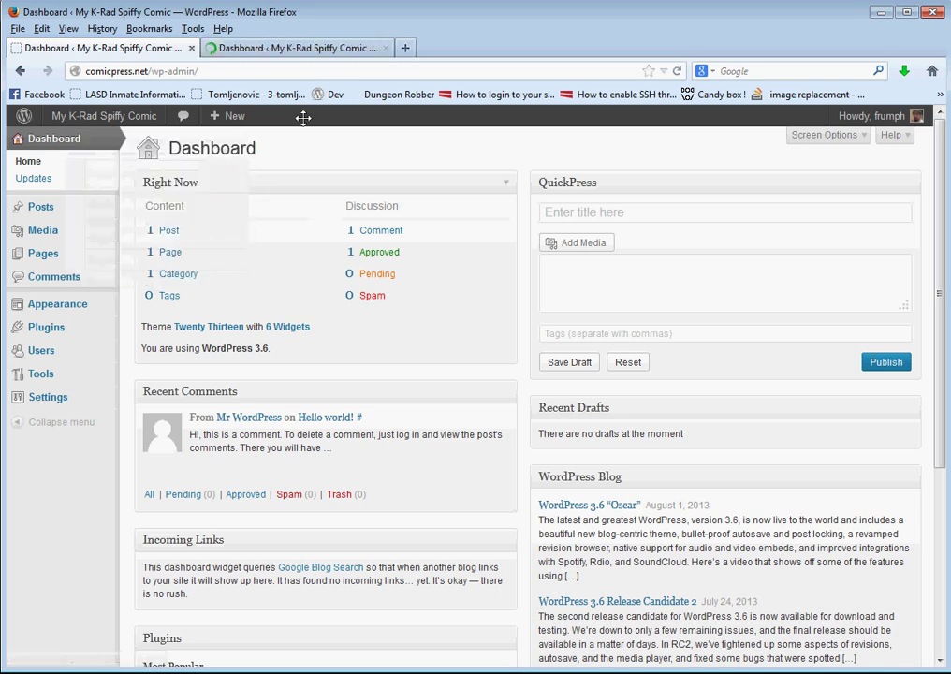
left_click(309, 47)
left_click(94, 48)
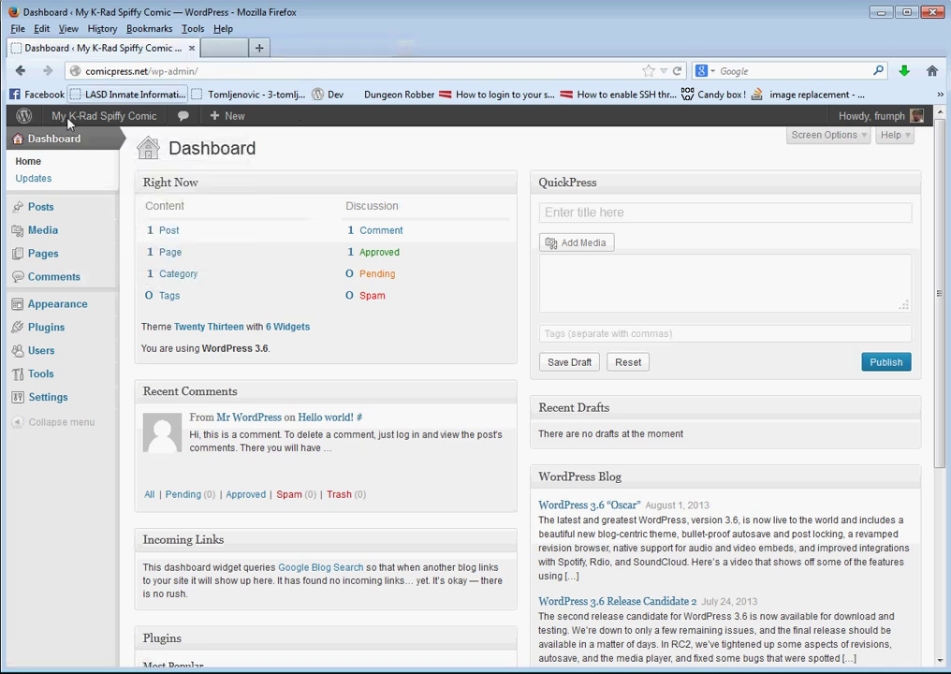
right_click(103, 118)
left_click(154, 130)
Look over the live site's front page, then return to the dashboard tab
left_click(291, 47)
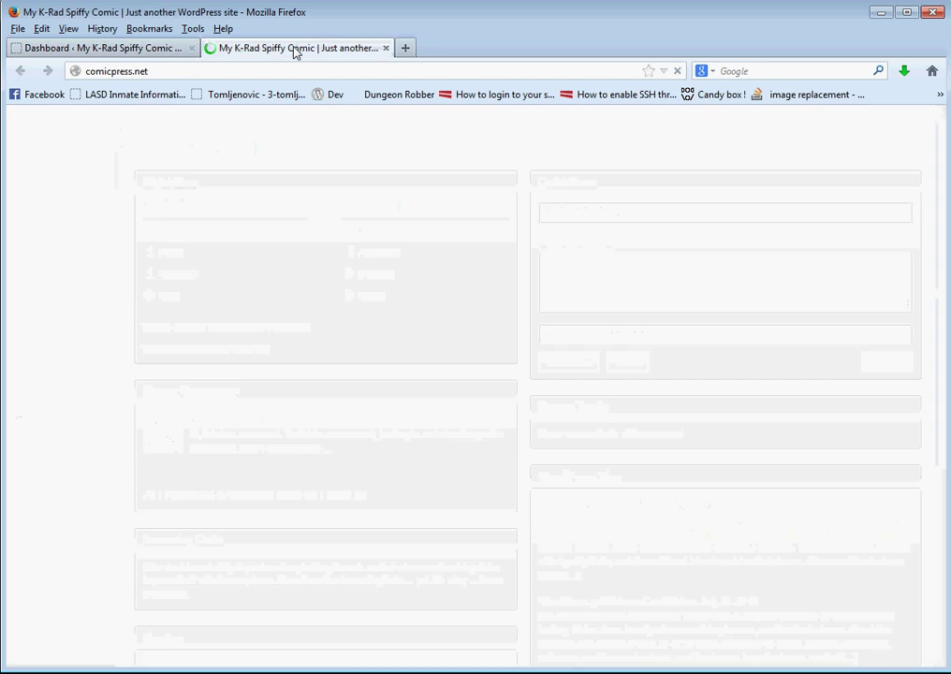
scroll(261, 302, "down", 5)
scroll(264, 304, "up", 5)
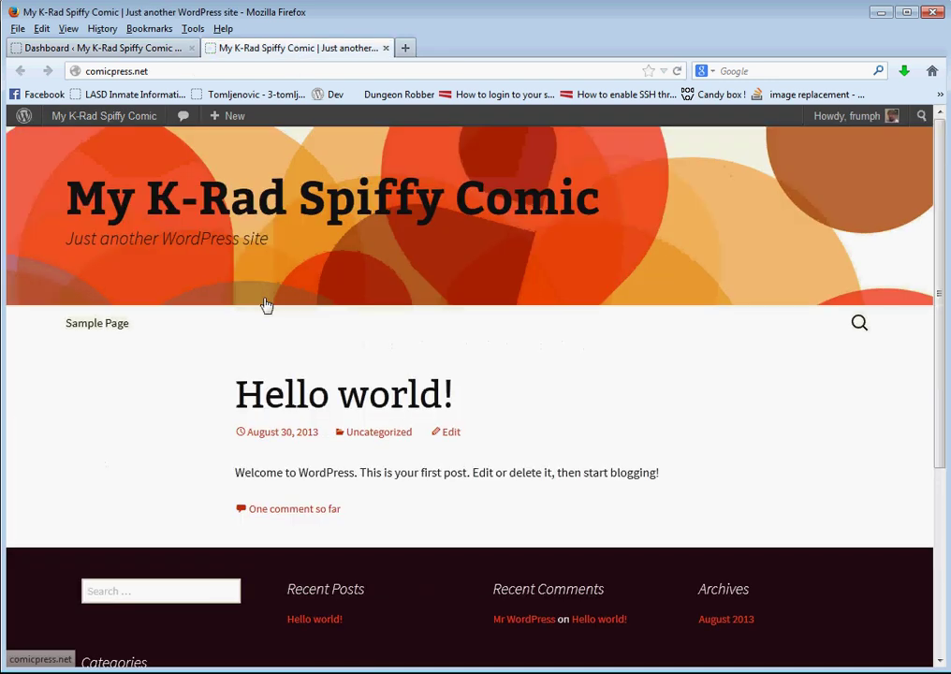
scroll(194, 332, "down", 5)
scroll(194, 332, "up", 3)
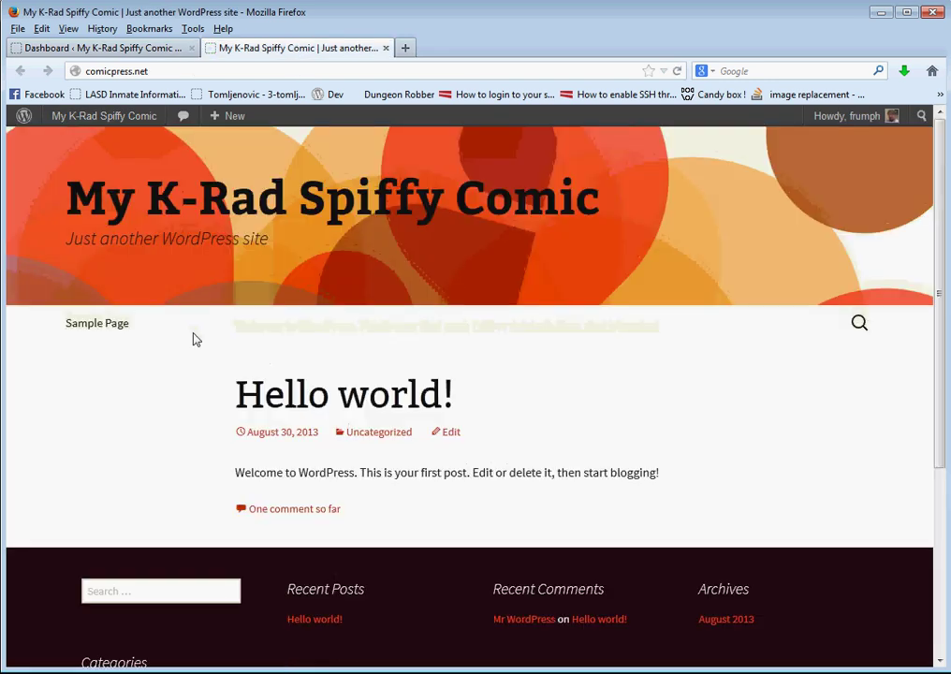
scroll(191, 336, "down", 2)
scroll(191, 336, "up", 2)
left_click(147, 49)
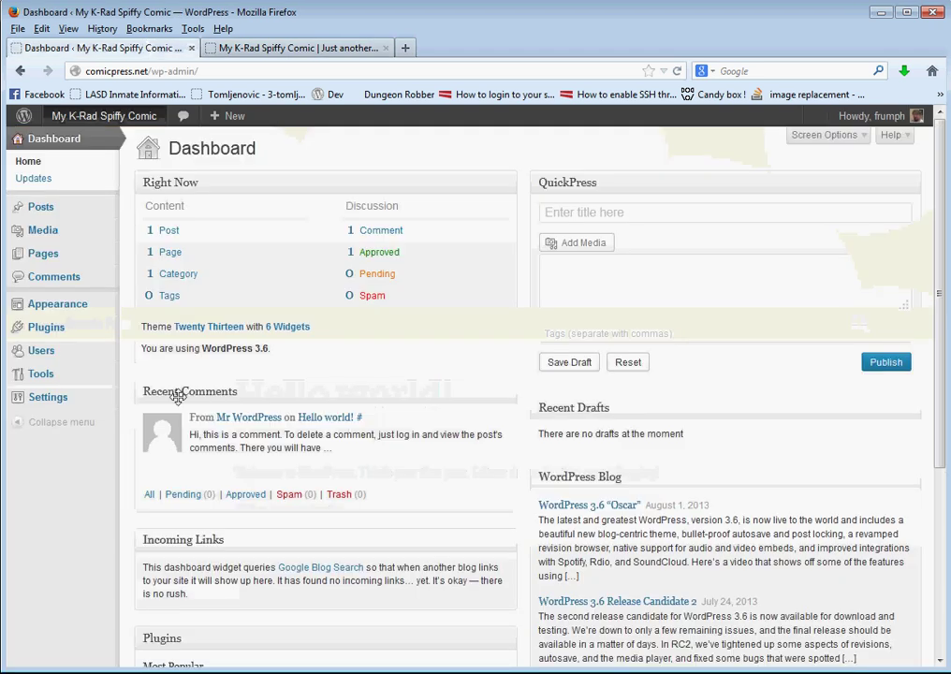
Open Appearance > Themes and look through the installed themes
mouse_move(78, 312)
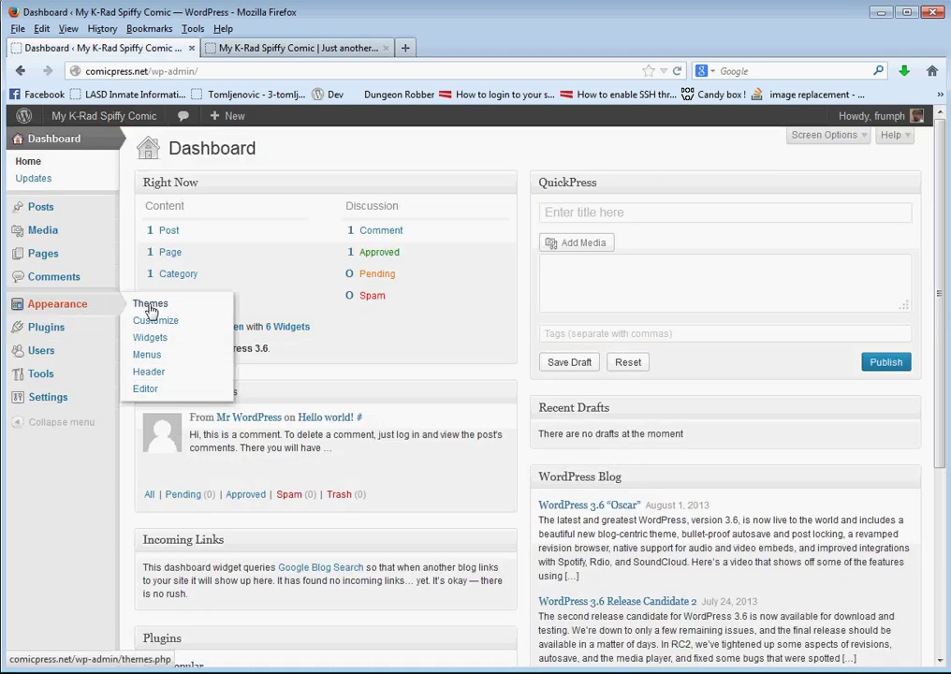
left_click(150, 305)
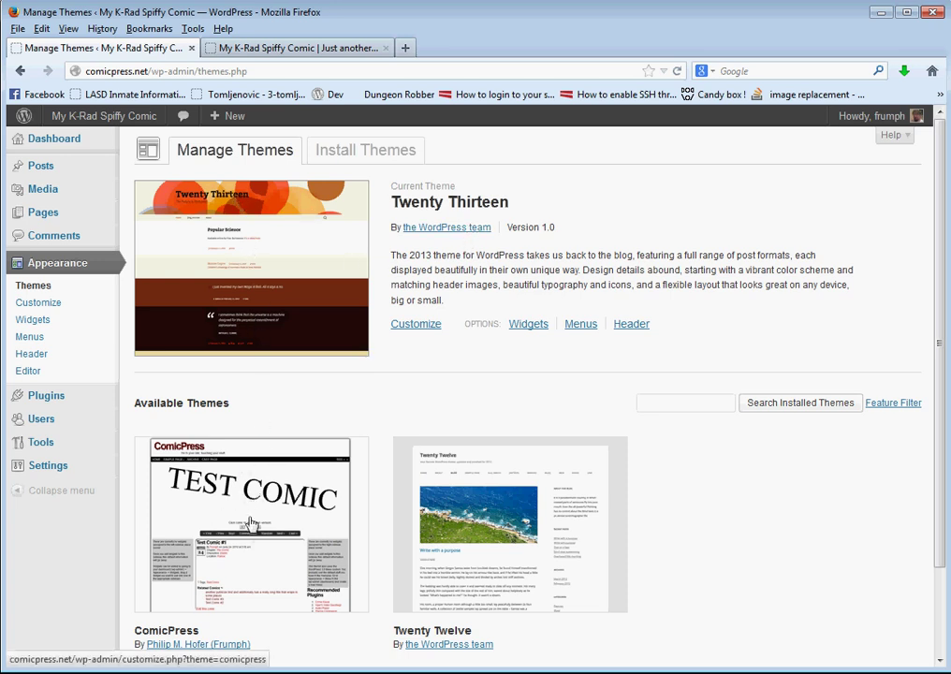
scroll(248, 482, "down", 2)
scroll(247, 482, "up", 2)
scroll(247, 474, "down", 2)
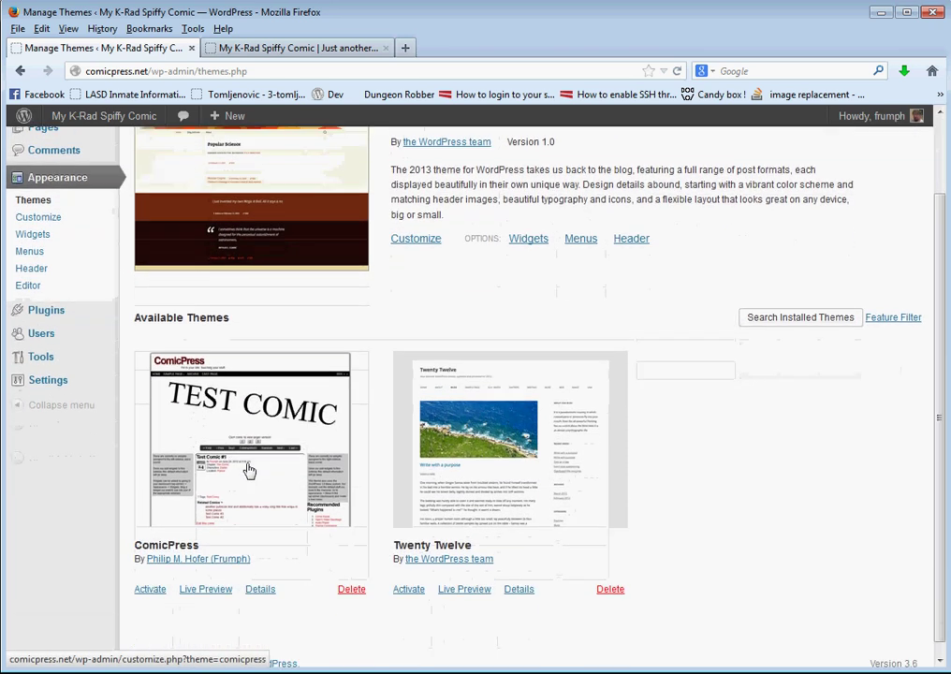
scroll(248, 470, "up", 2)
scroll(250, 543, "down", 2)
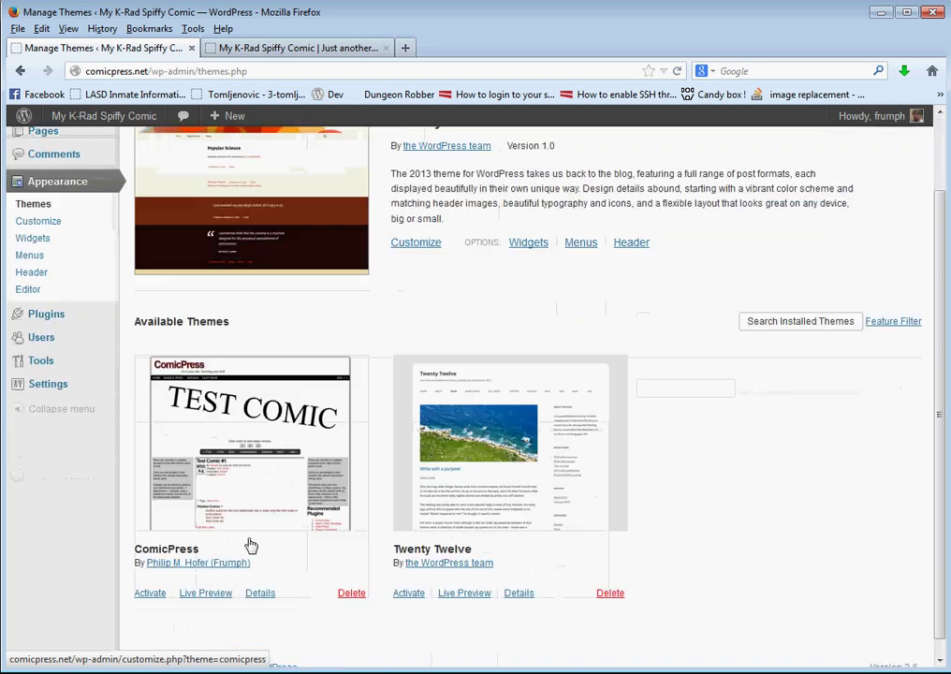
scroll(248, 516, "up", 2)
Search the theme directory for 'comicpress', then go back to the installed themes
left_click(368, 150)
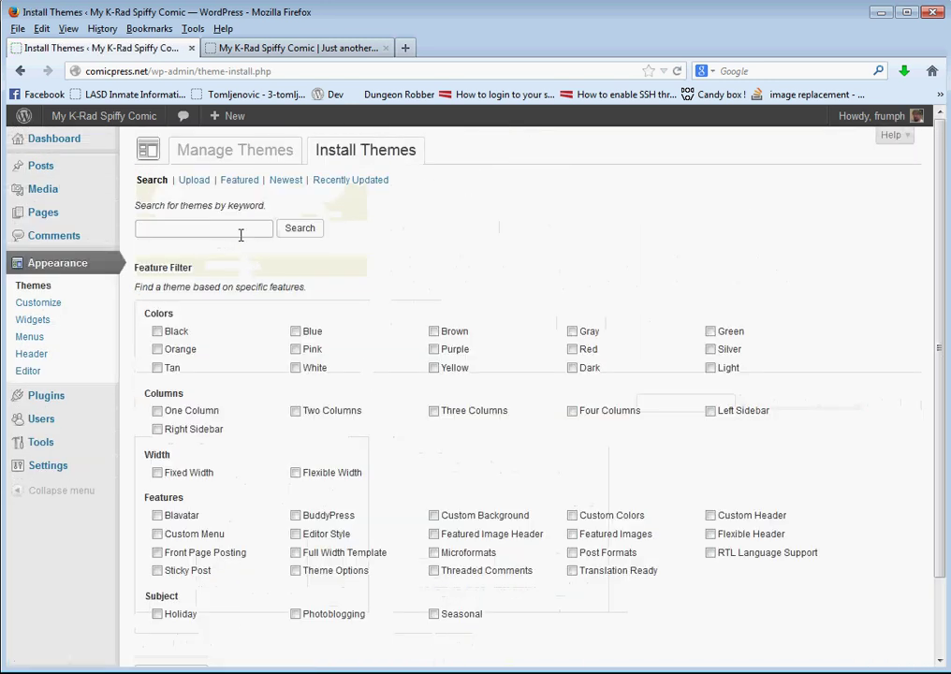
left_click(239, 231)
type("comicpres")
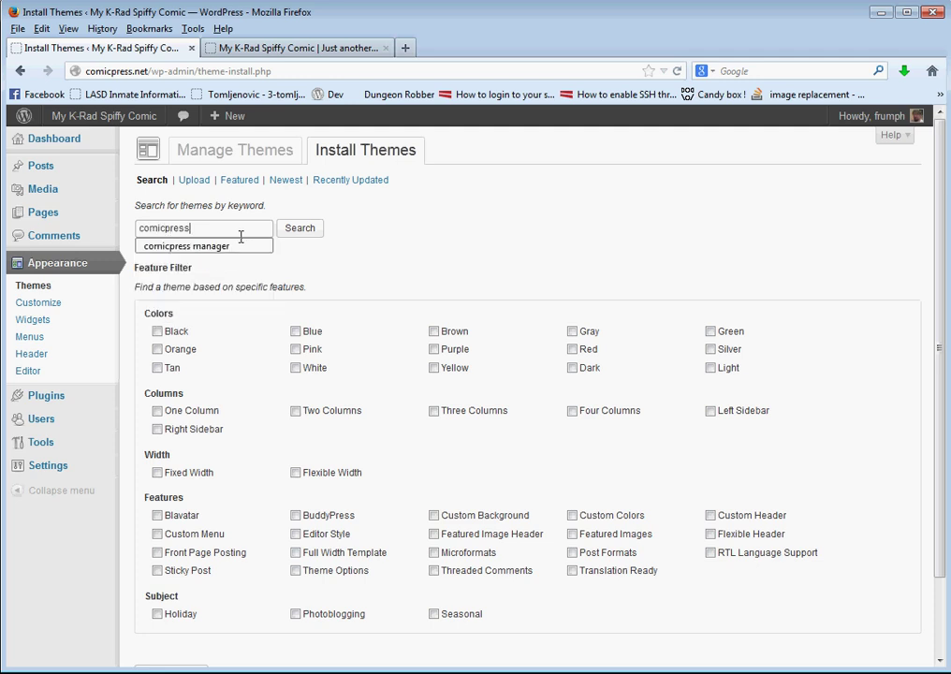
type("s")
left_click(302, 229)
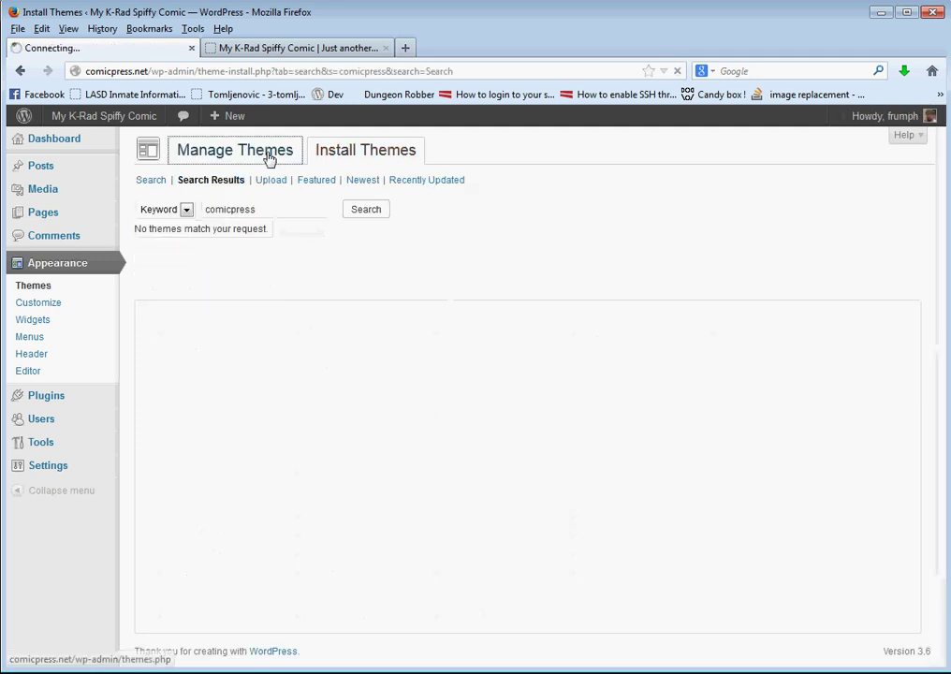
left_click(268, 154)
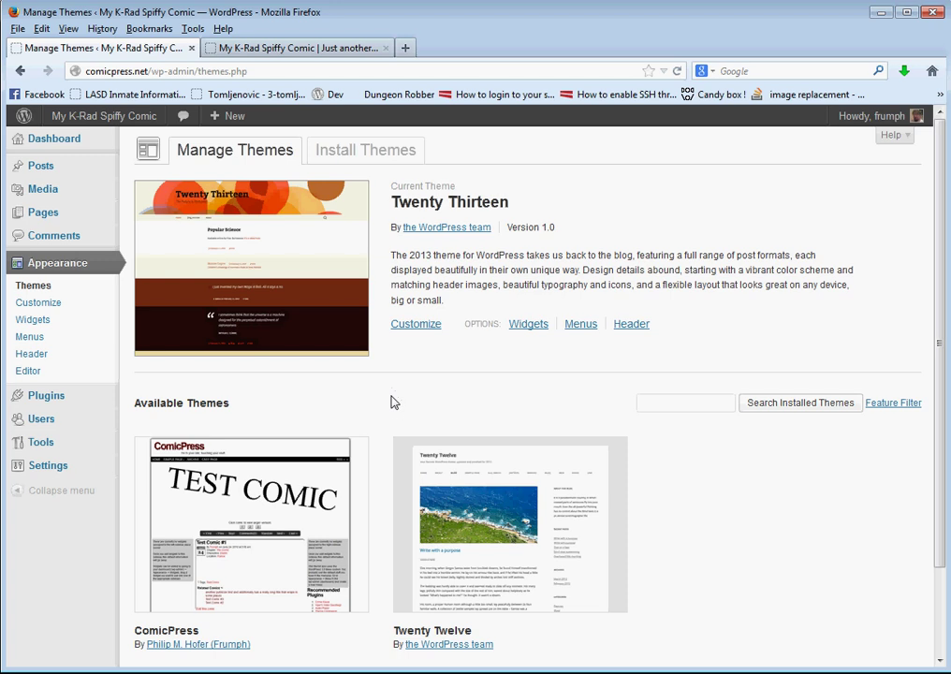
Activate the ComicPress theme and check the front page in the site tab
scroll(365, 430, "down", 3)
scroll(340, 524, "up", 3)
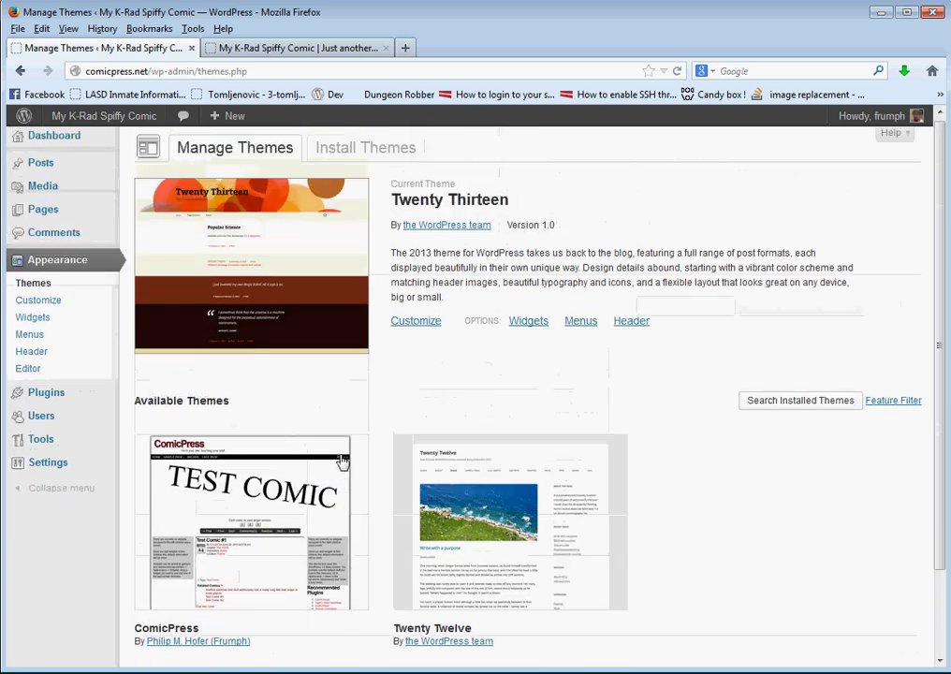
scroll(253, 545, "down", 2)
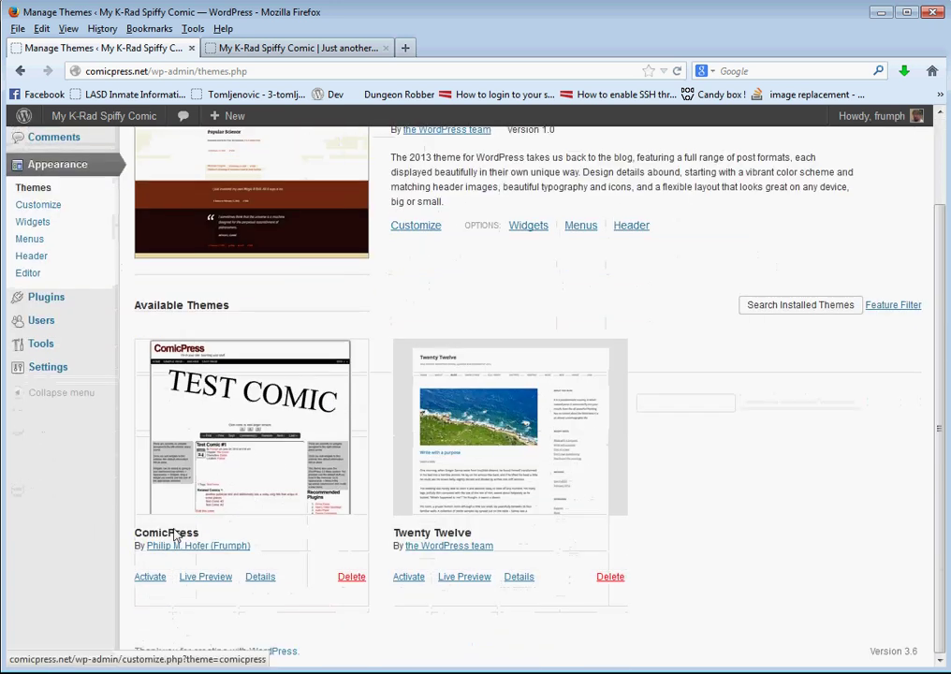
left_click(151, 577)
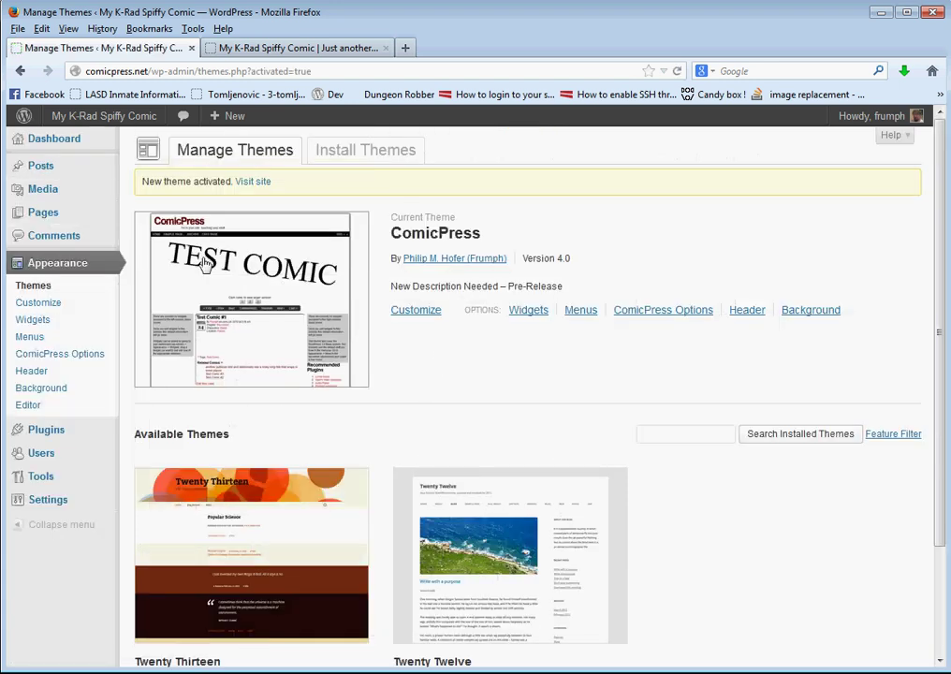
left_click(322, 47)
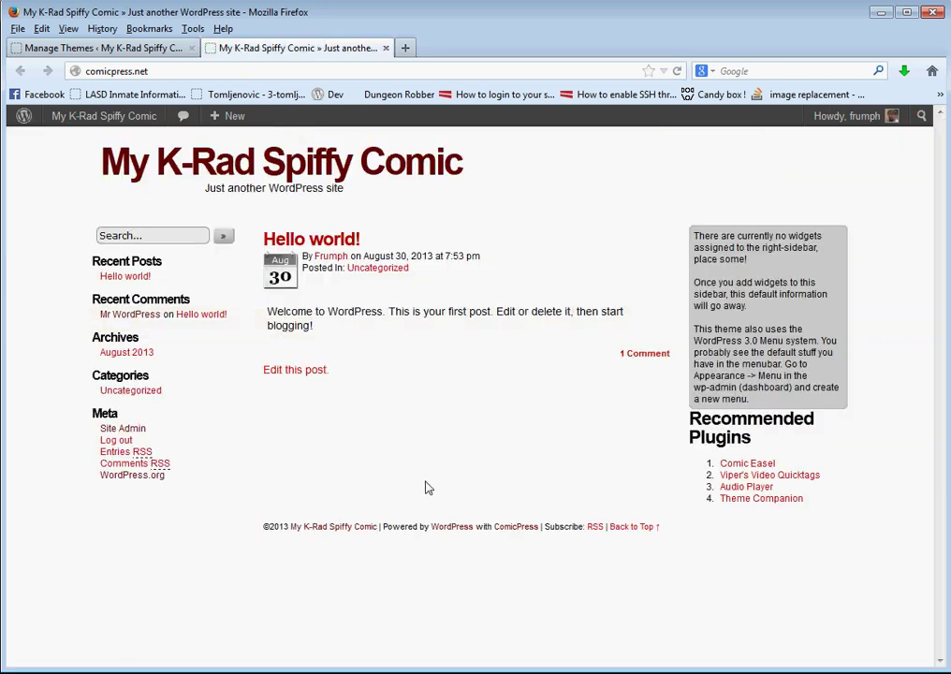
left_click(164, 46)
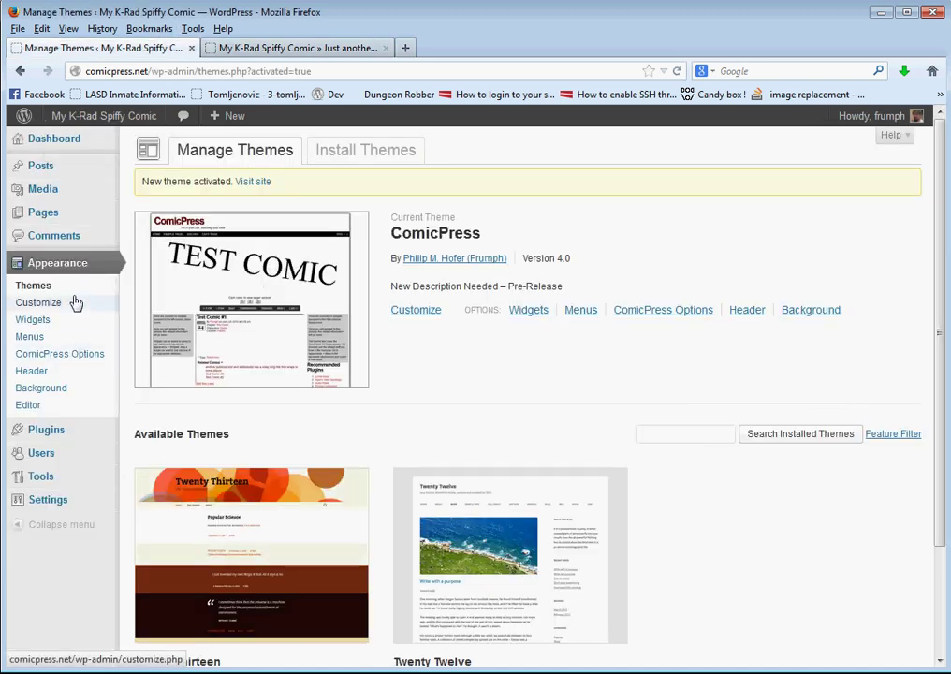
Search the plugin directory for 'comic easel' under Plugins > Add New
mouse_move(65, 426)
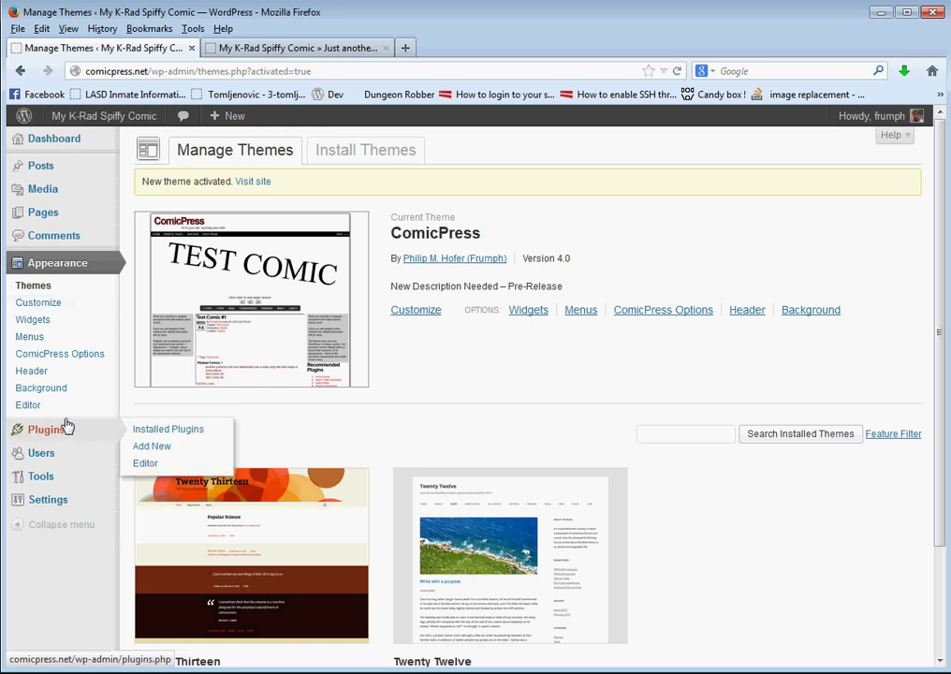
left_click(150, 447)
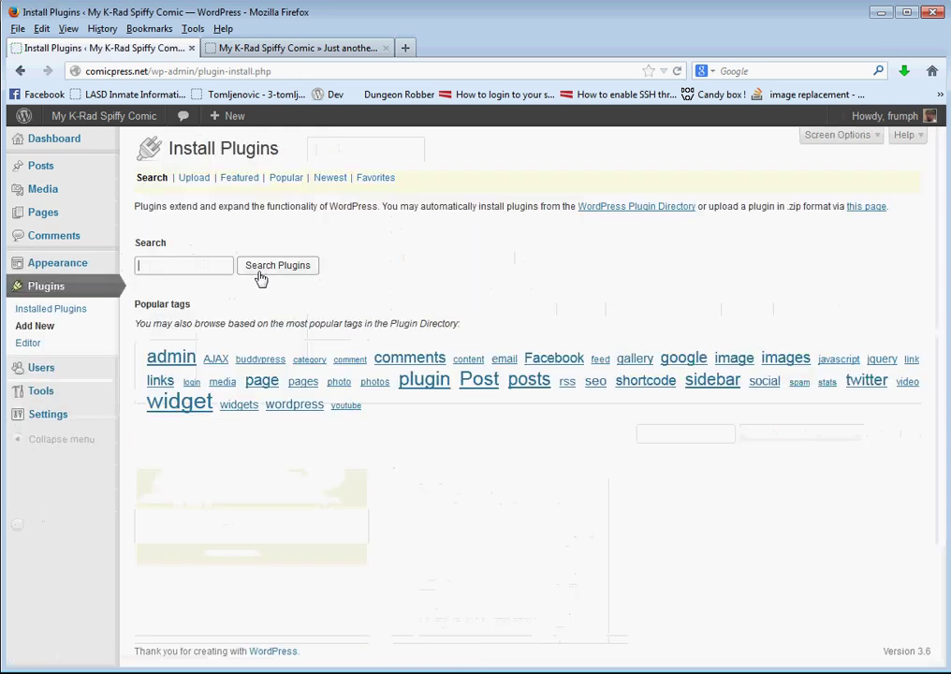
left_click(204, 269)
type("comi")
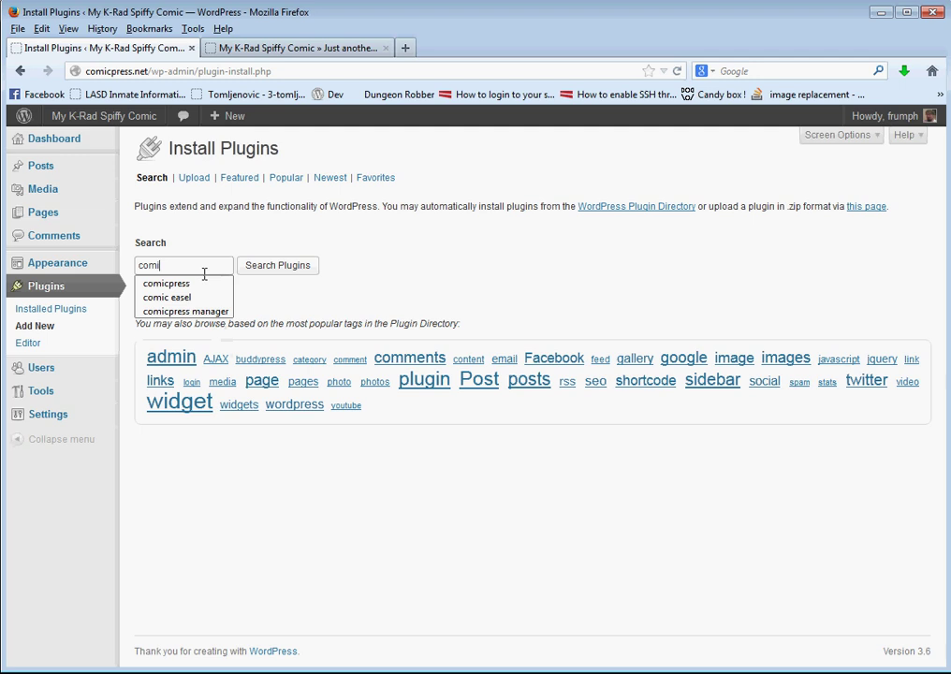
type("c reasel")
key("BackSpace")
key("BackSpace")
key("BackSpace")
key("BackSpace")
key("BackSpace")
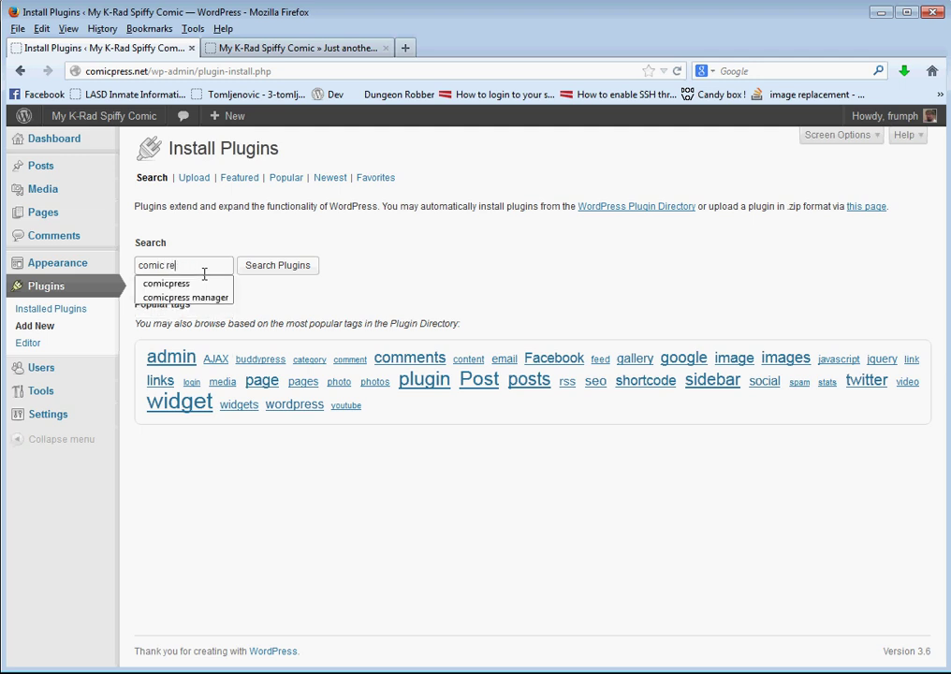
type("easel")
left_click(278, 267)
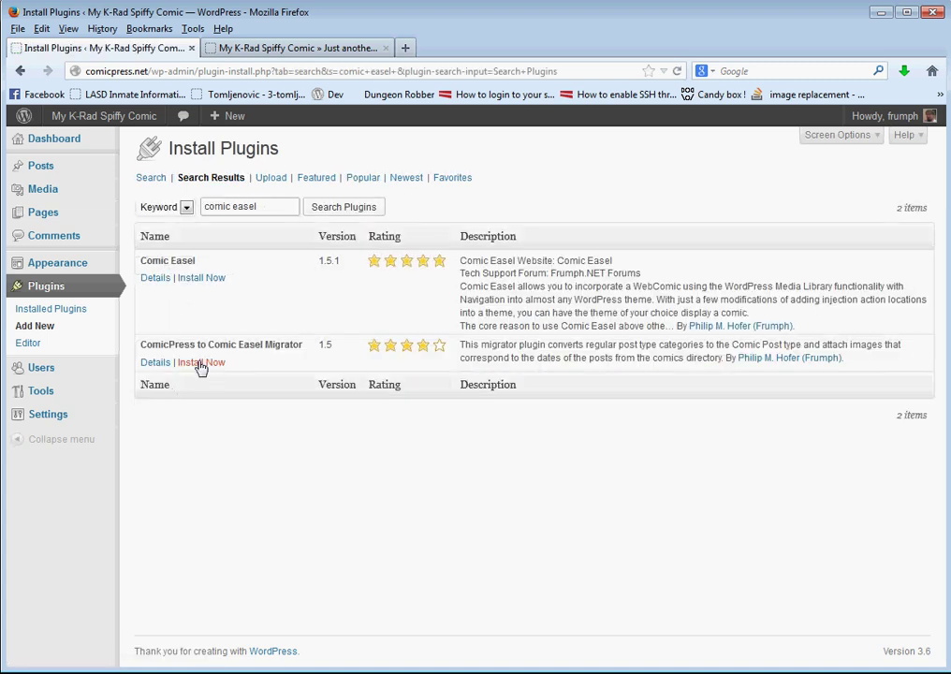
Install and activate Comic Easel, then reload the live site to check it
left_click(201, 277)
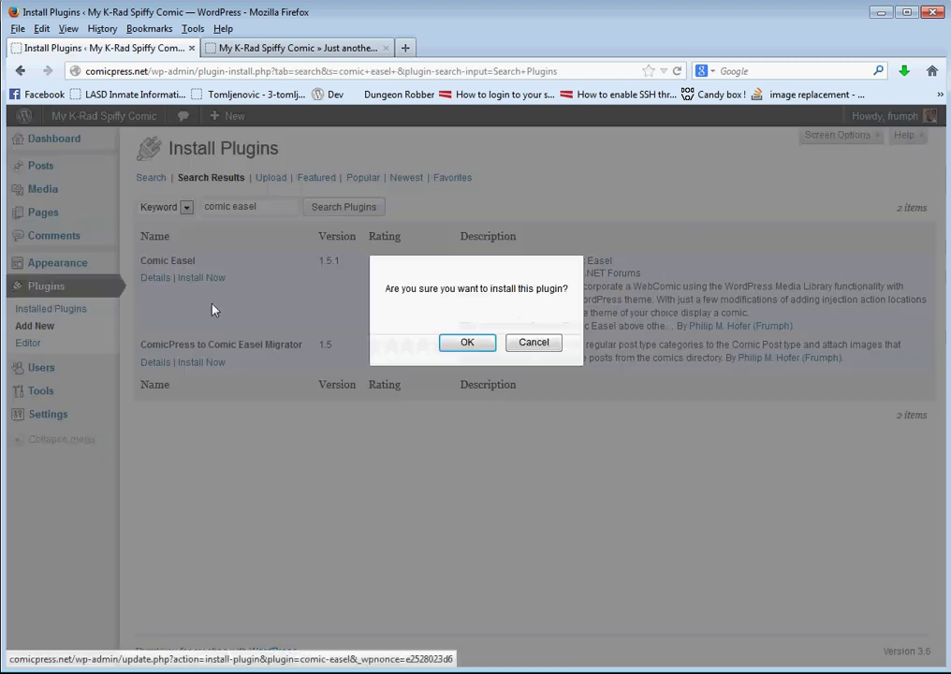
left_click(465, 342)
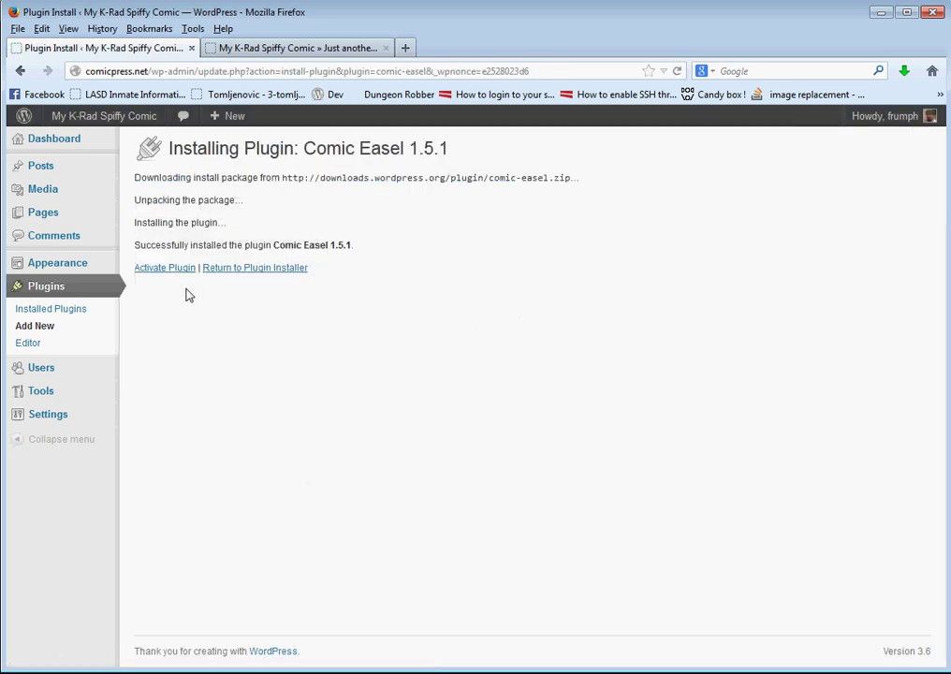
left_click(164, 270)
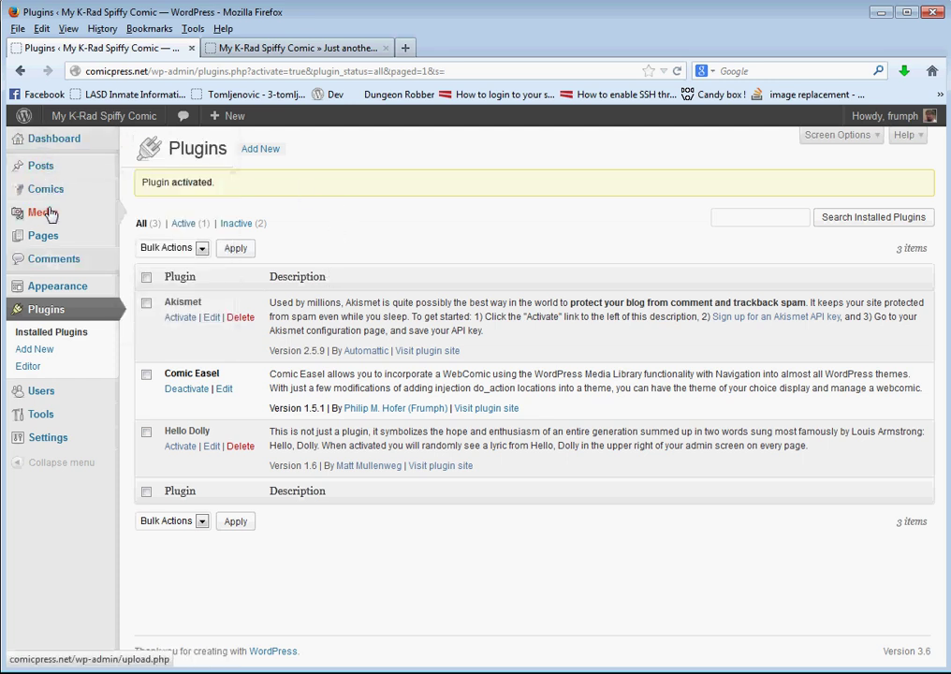
mouse_move(57, 189)
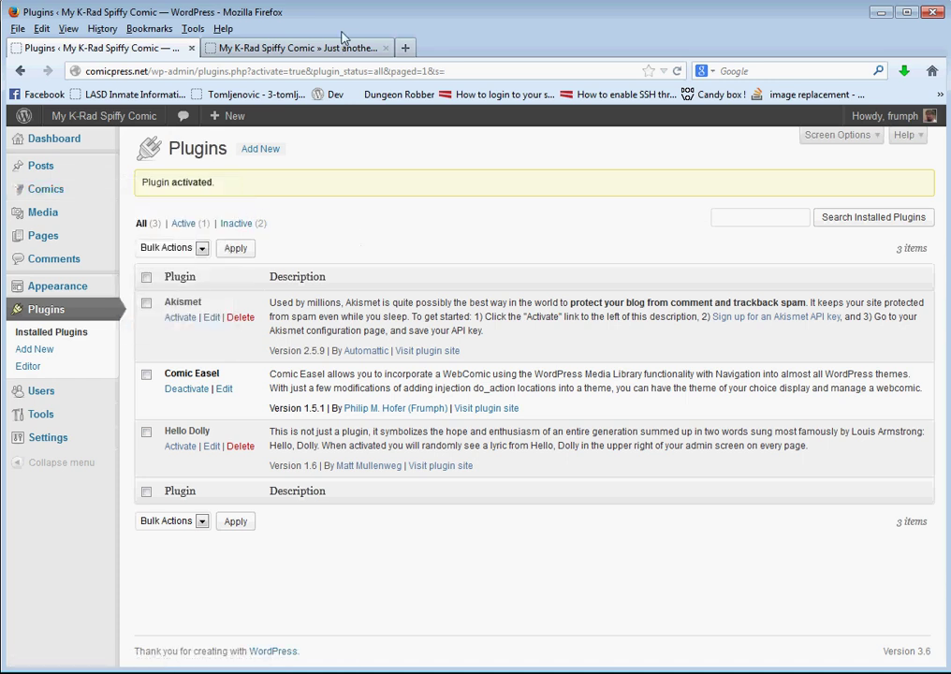
left_click(314, 47)
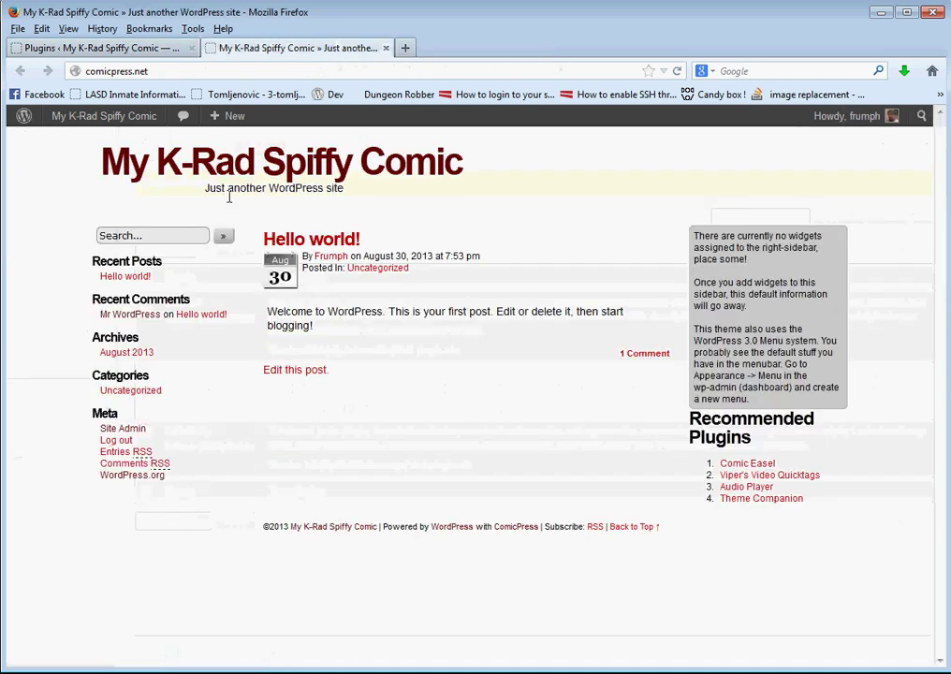
key("F5")
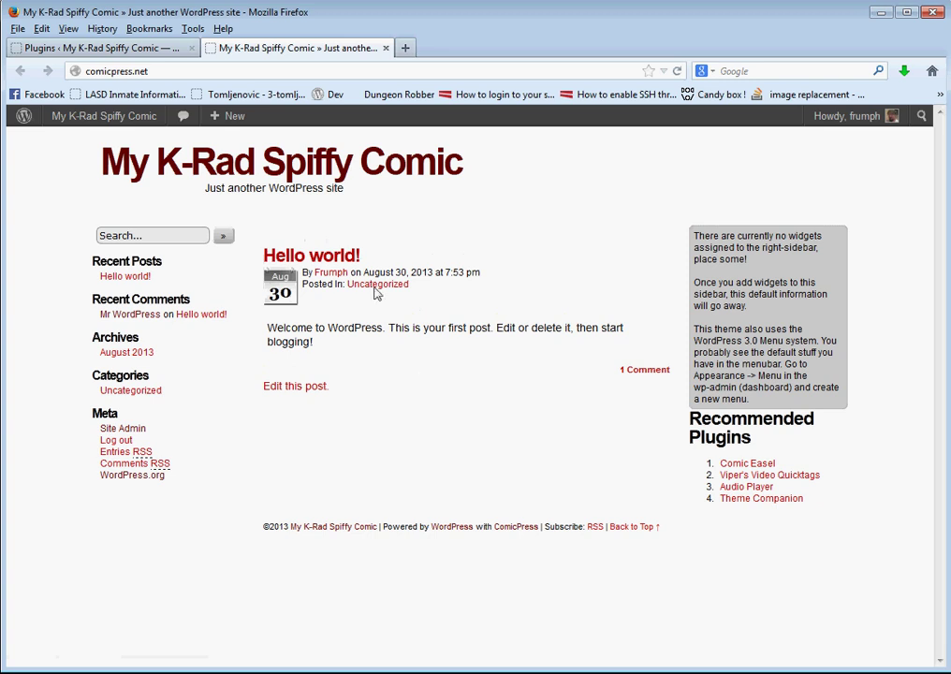
left_click(112, 49)
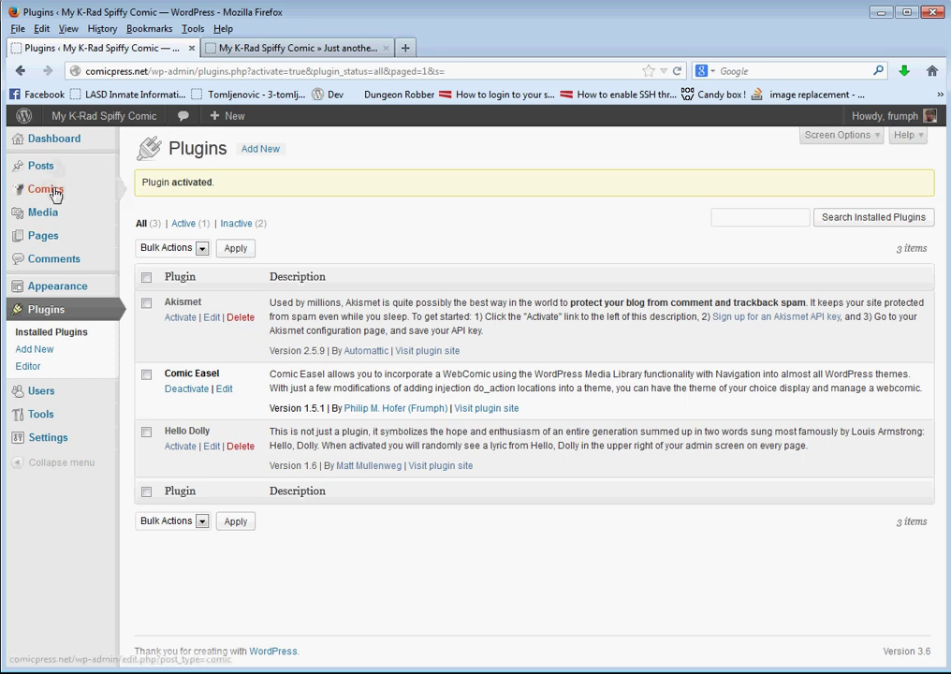
Add a new comic titled 'Some generic image comic #1' and begin its body text
left_click(187, 204)
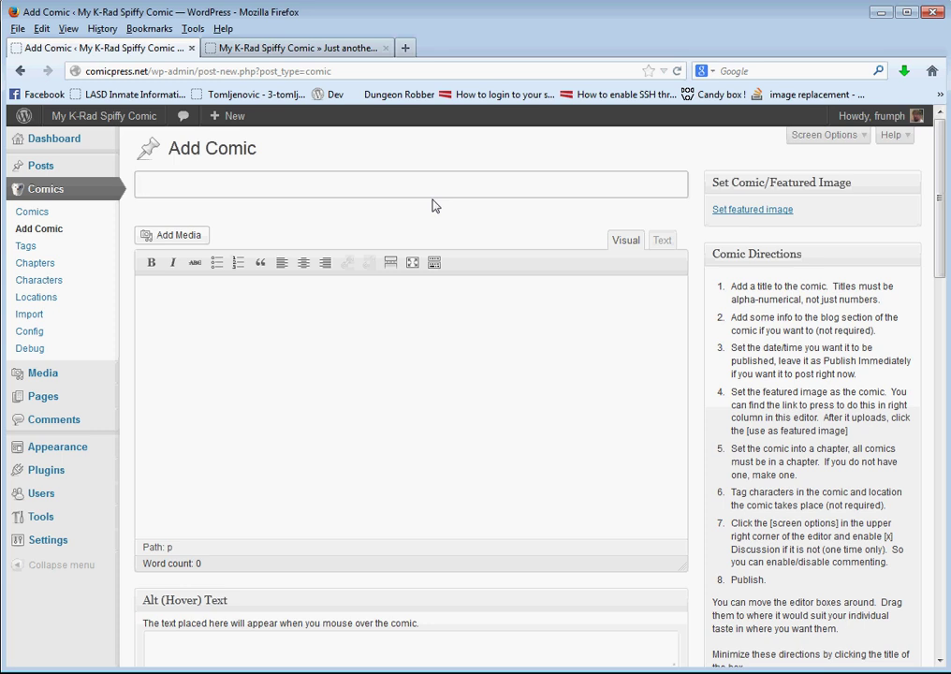
type("ome gener")
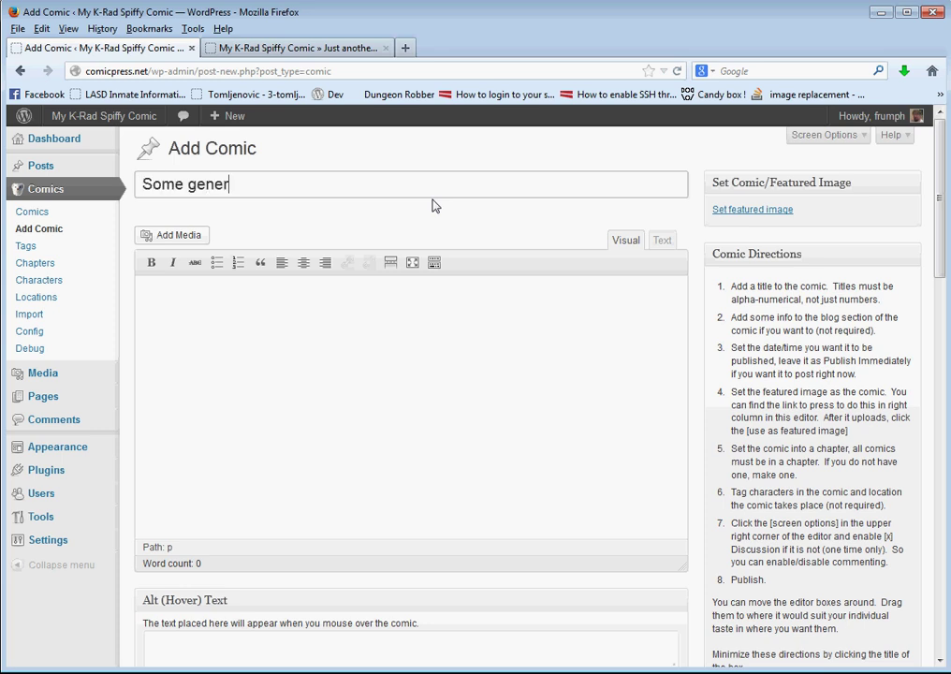
type("ic image om")
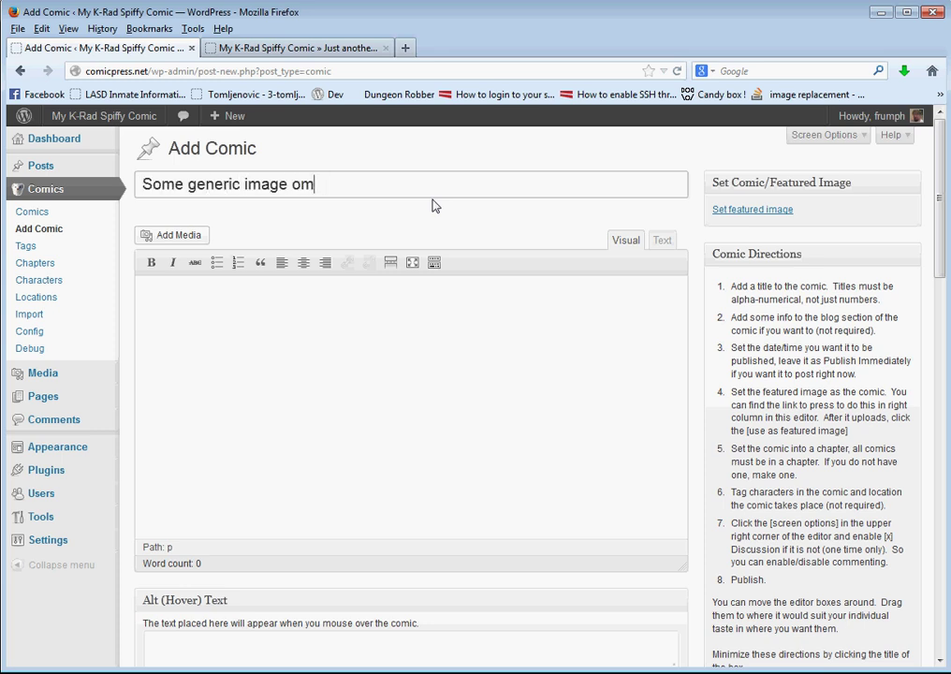
key("BackSpace")
type("mic")
key("BackSpace")
key("BackSpace")
type("comic #1")
key("Tab")
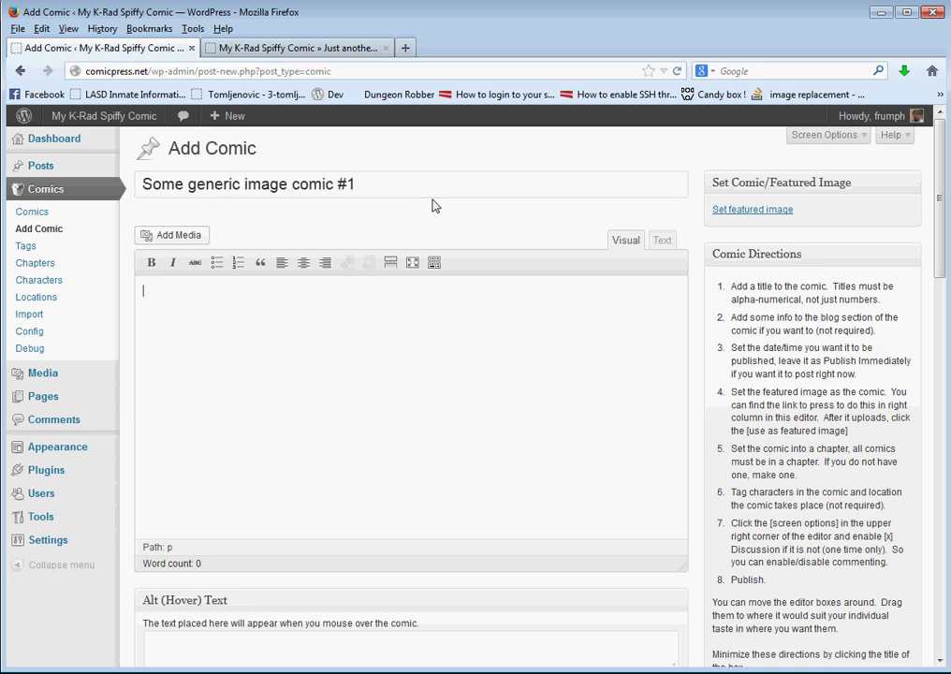
type("This is the blog post area...")
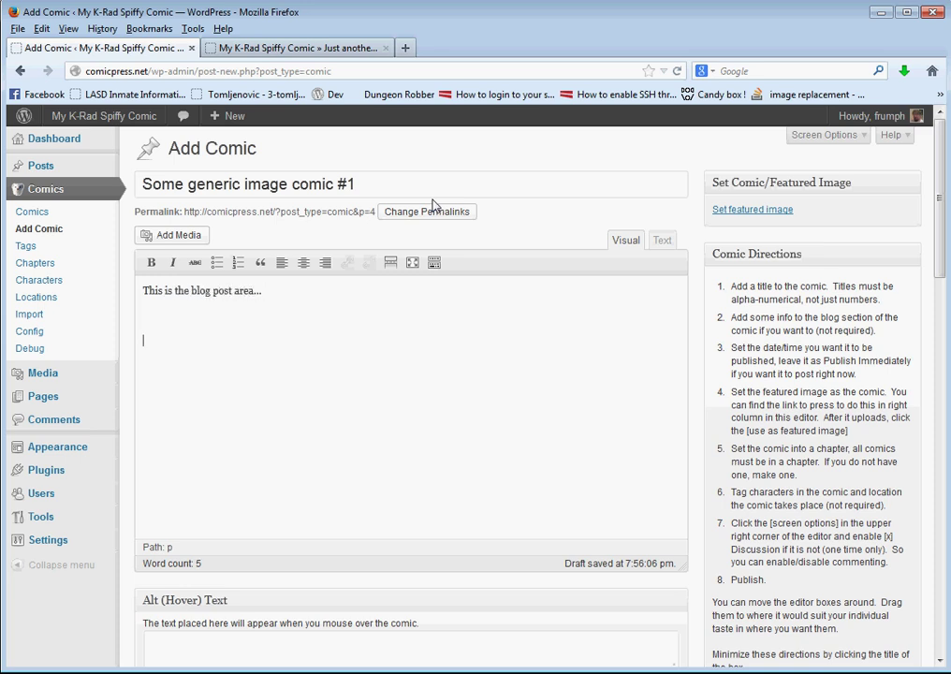
Collapse the Comic Directions box and add a checked chapter named 'comics' to the draft
scroll(712, 283, "down", 2)
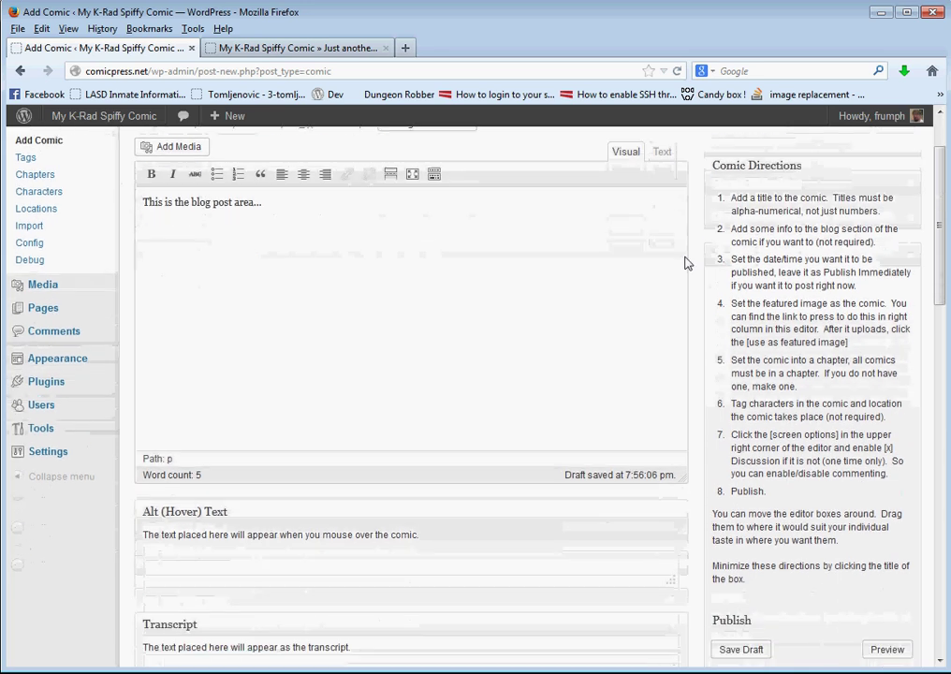
scroll(781, 196, "up", 2)
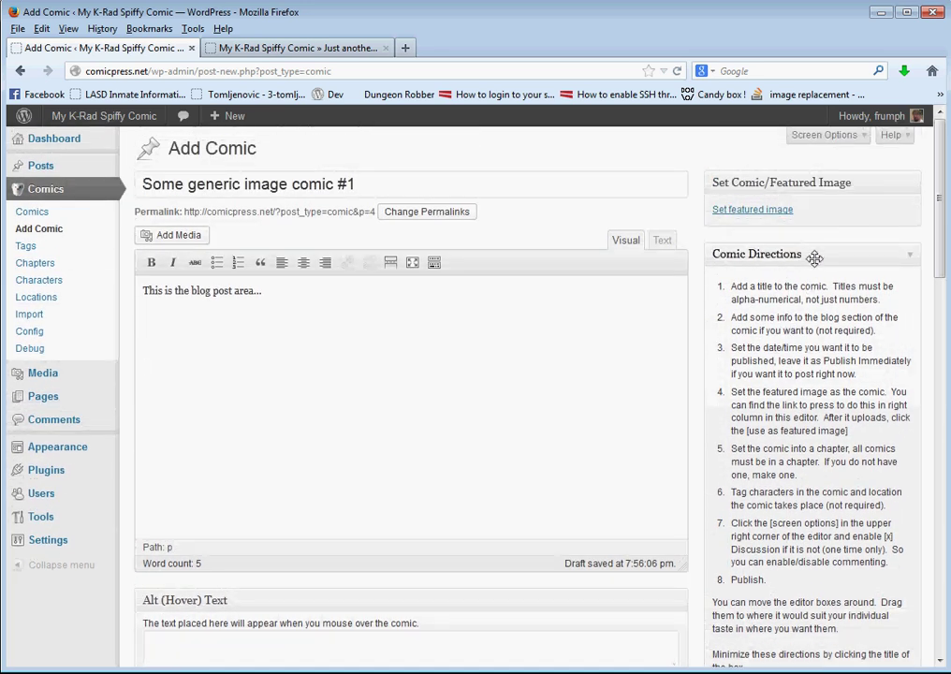
scroll(818, 295, "down", 2)
left_click(813, 168)
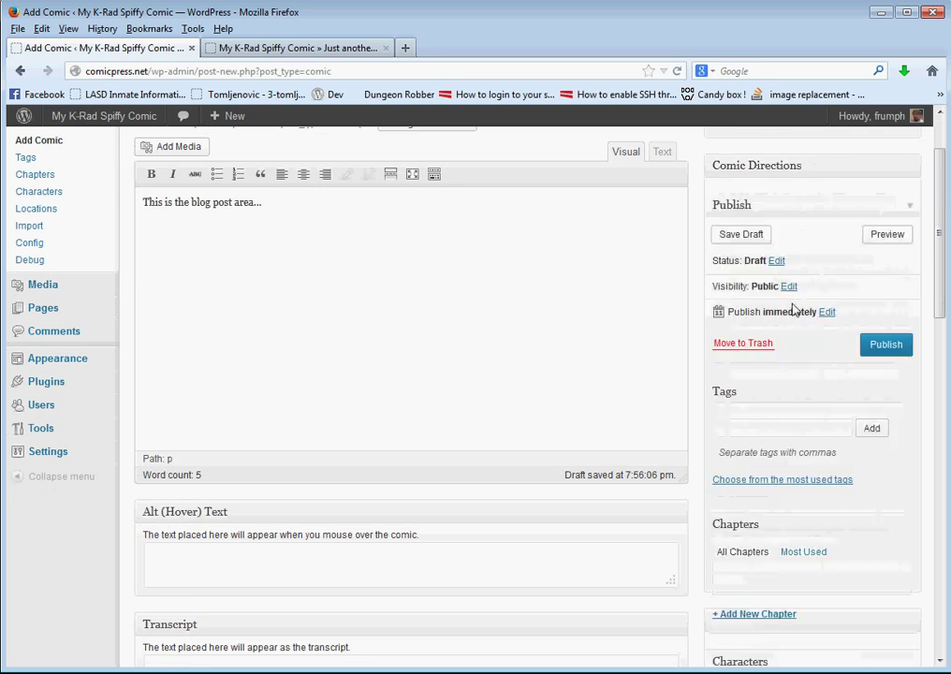
scroll(792, 309, "down", 15)
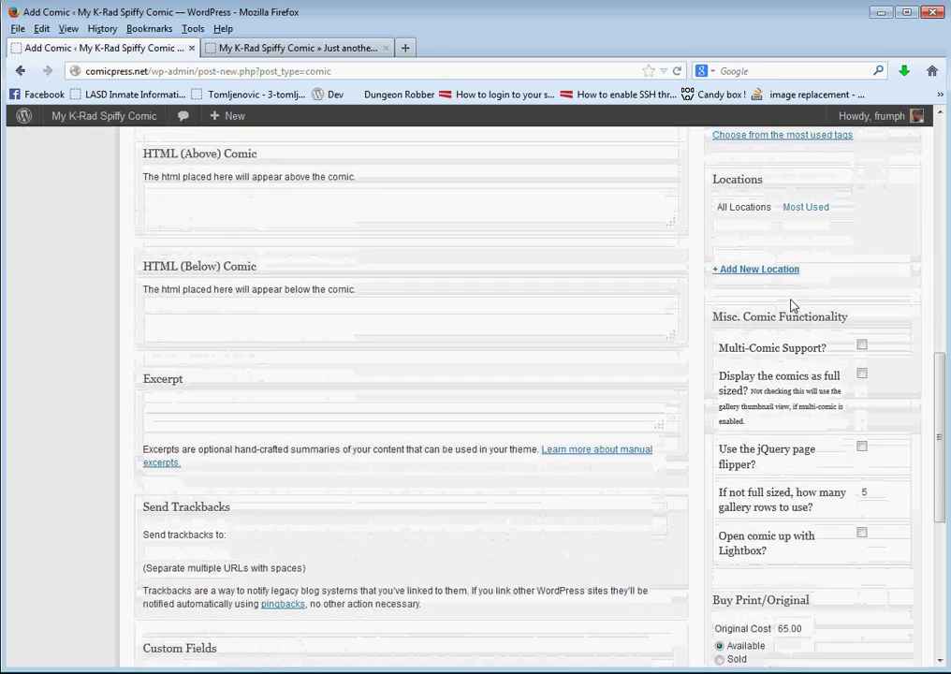
scroll(792, 303, "up", 10)
left_click(780, 437)
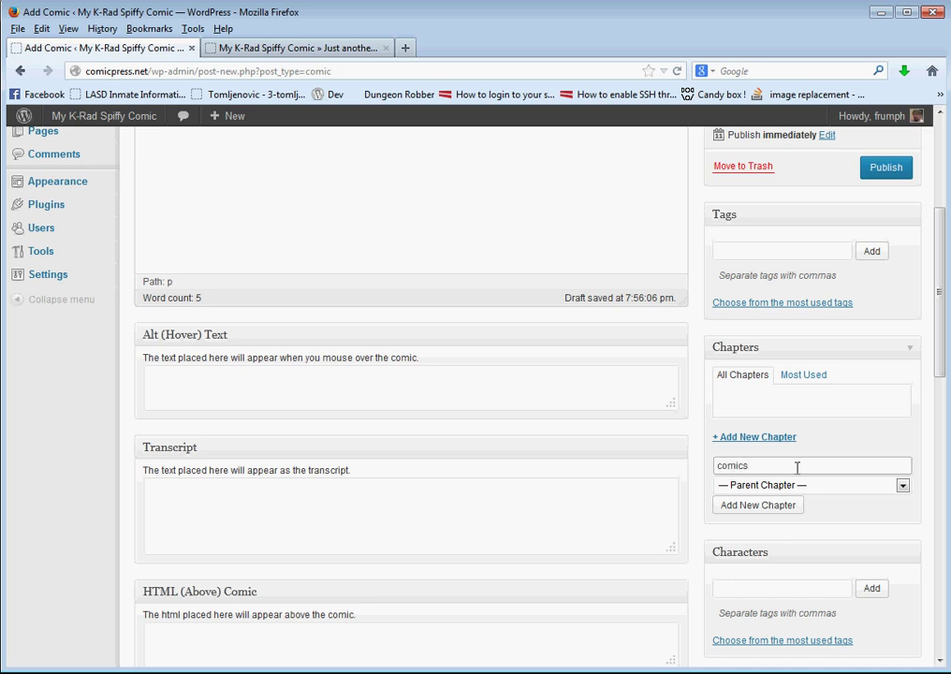
left_click(726, 506)
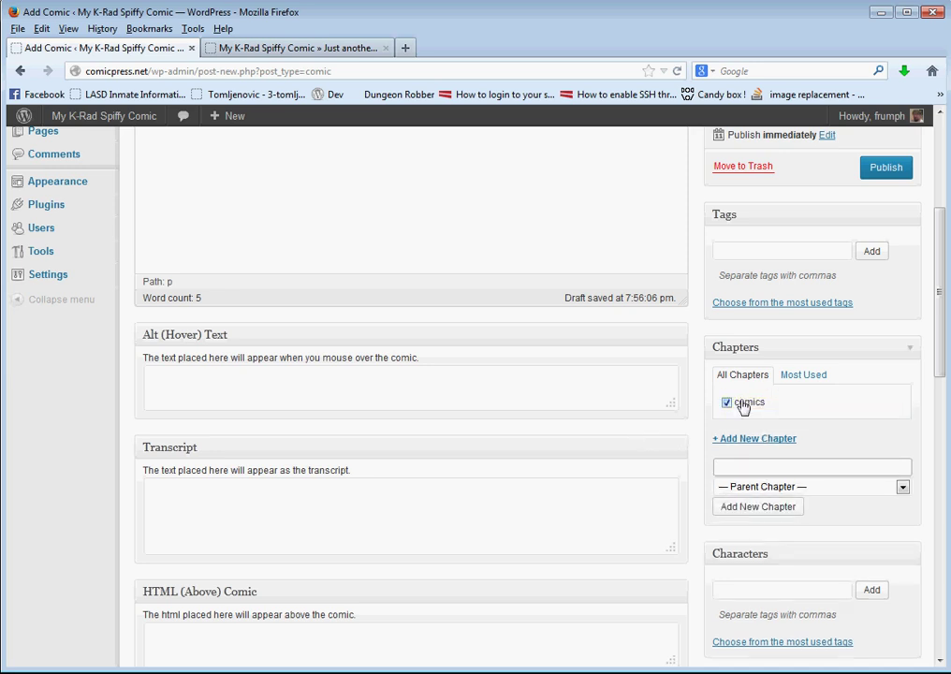
scroll(669, 437, "down", 4)
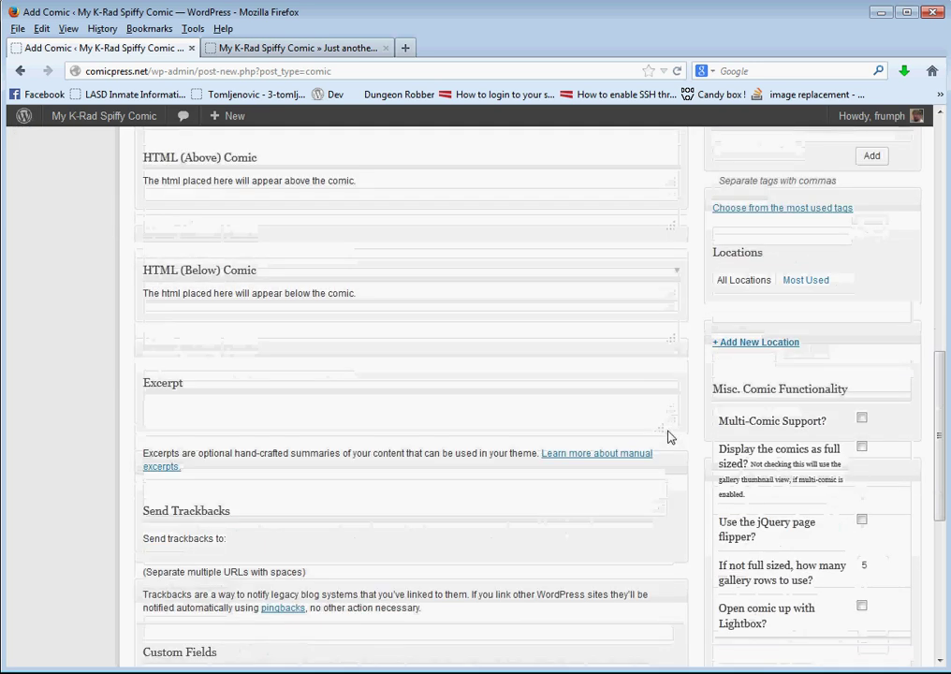
scroll(669, 437, "up", 5)
scroll(668, 437, "up", 2)
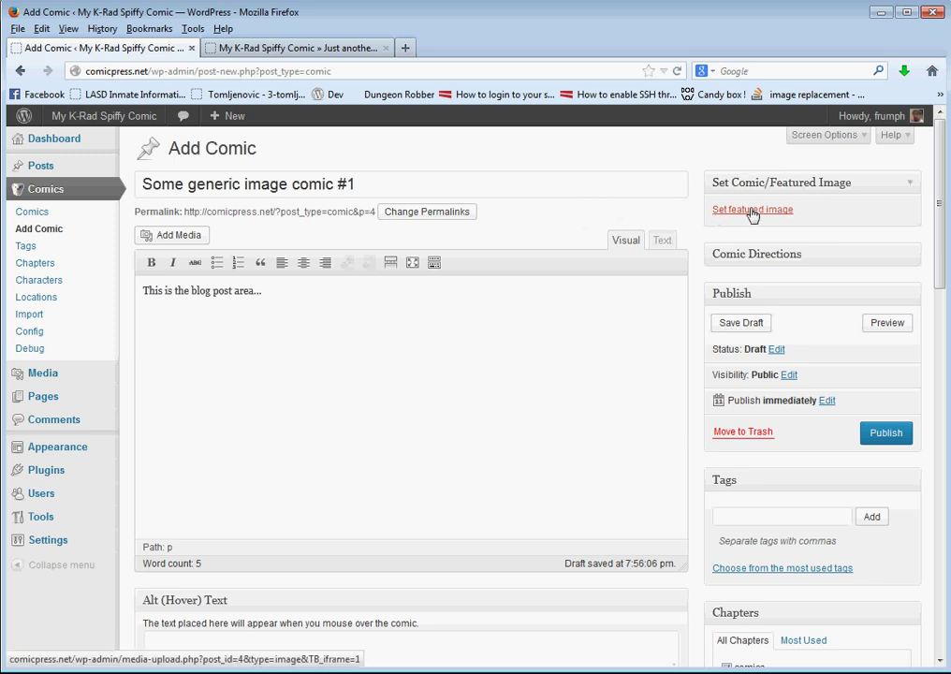
Upload the elephant jpg from the meme folder and set it as the comic's featured image
left_click(753, 210)
left_click(499, 409)
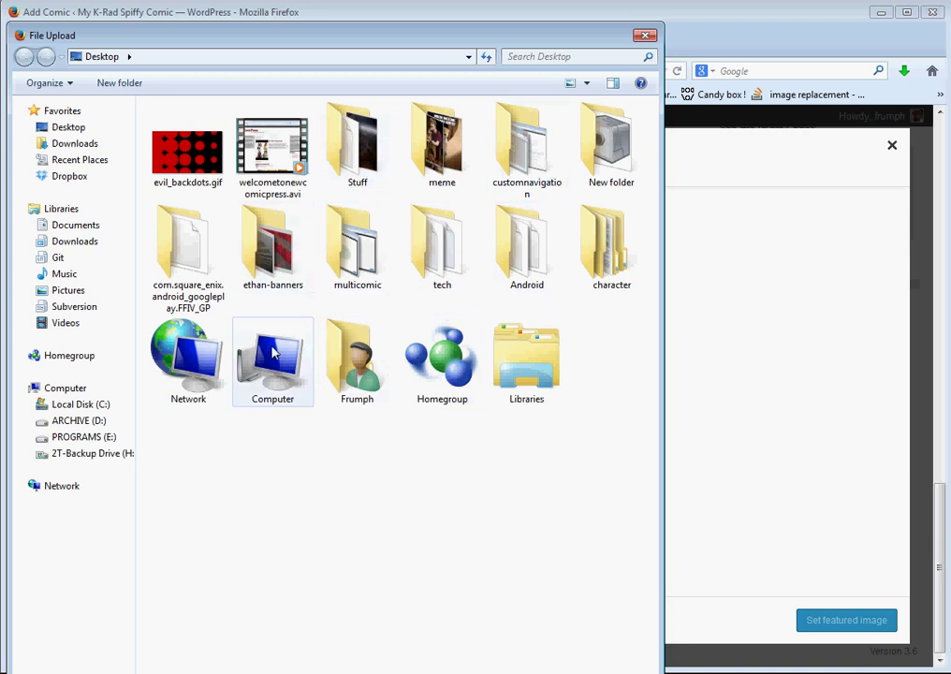
double_click(407, 154)
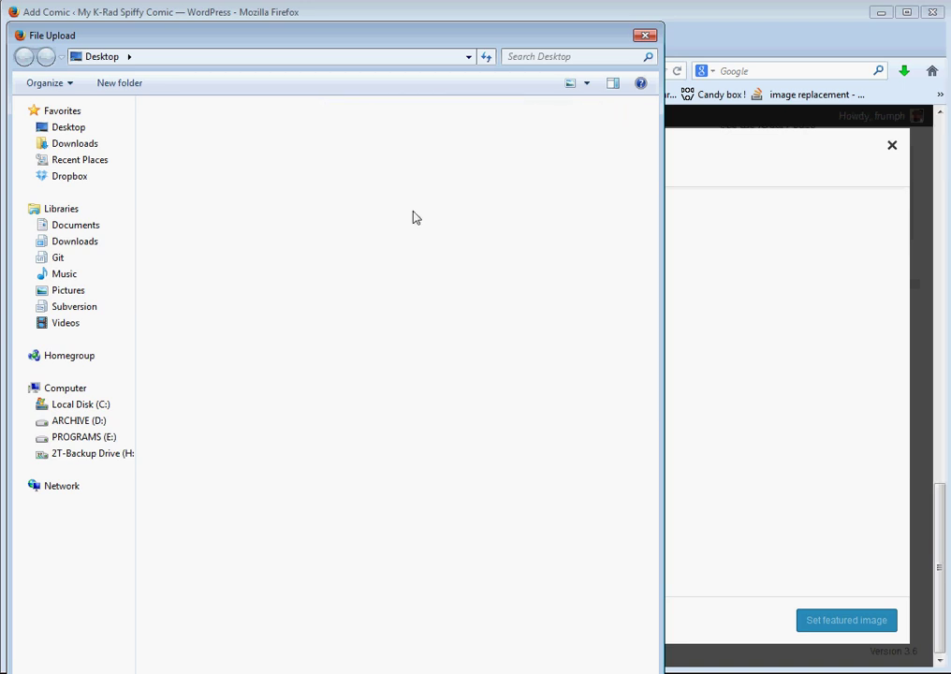
scroll(412, 375, "down", 10)
scroll(407, 437, "down", 10)
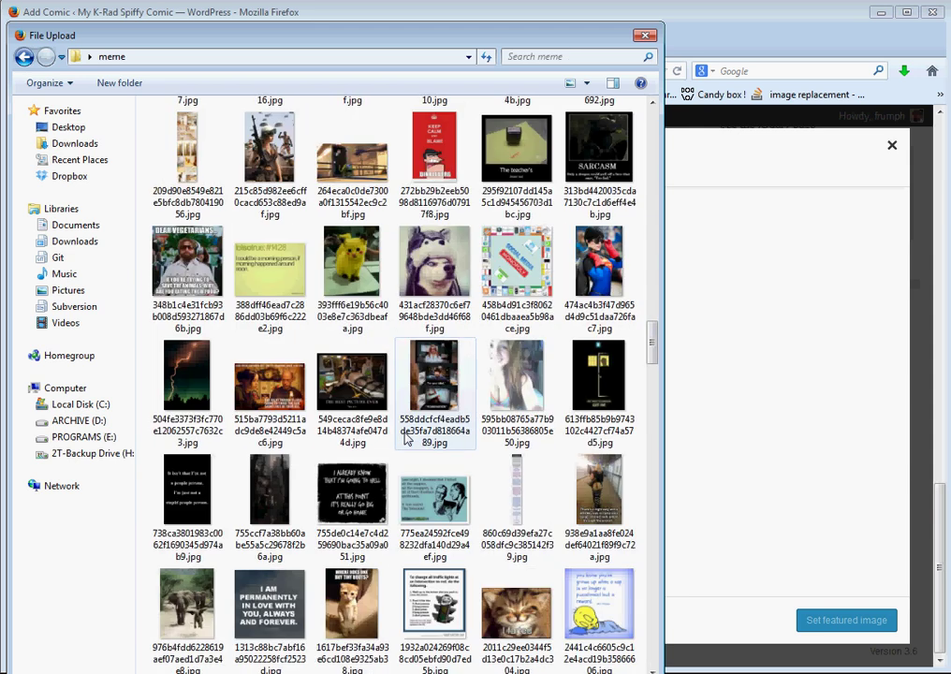
left_click(580, 281)
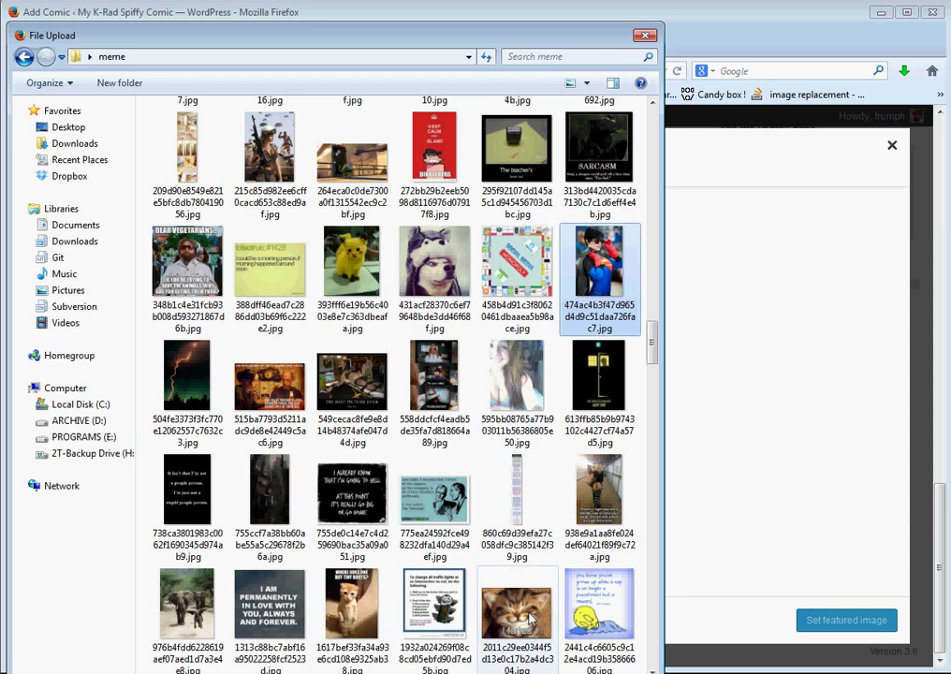
left_click(187, 613)
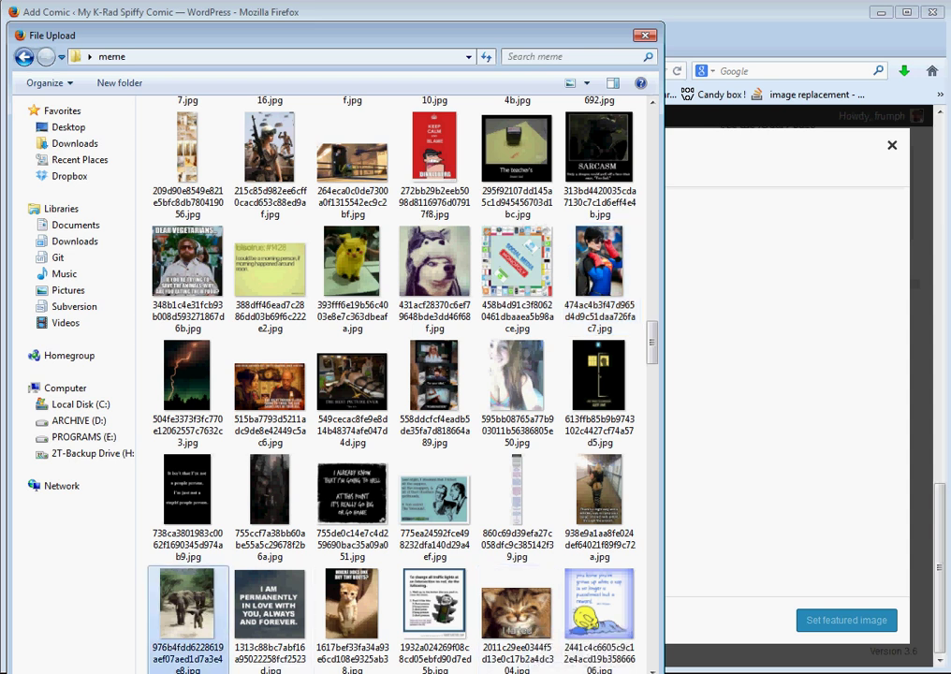
key("Return")
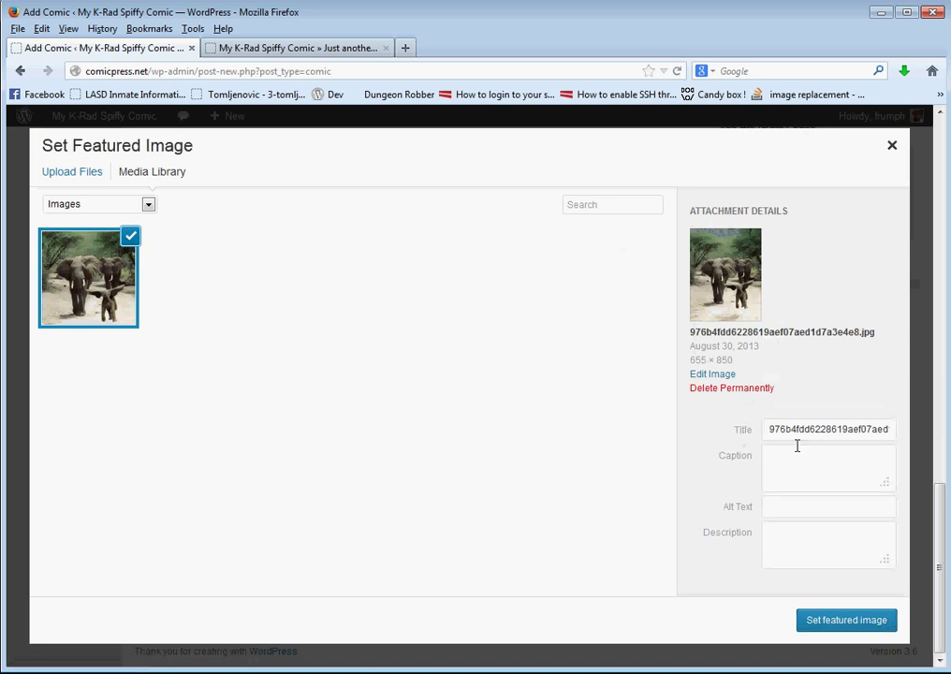
left_click(845, 622)
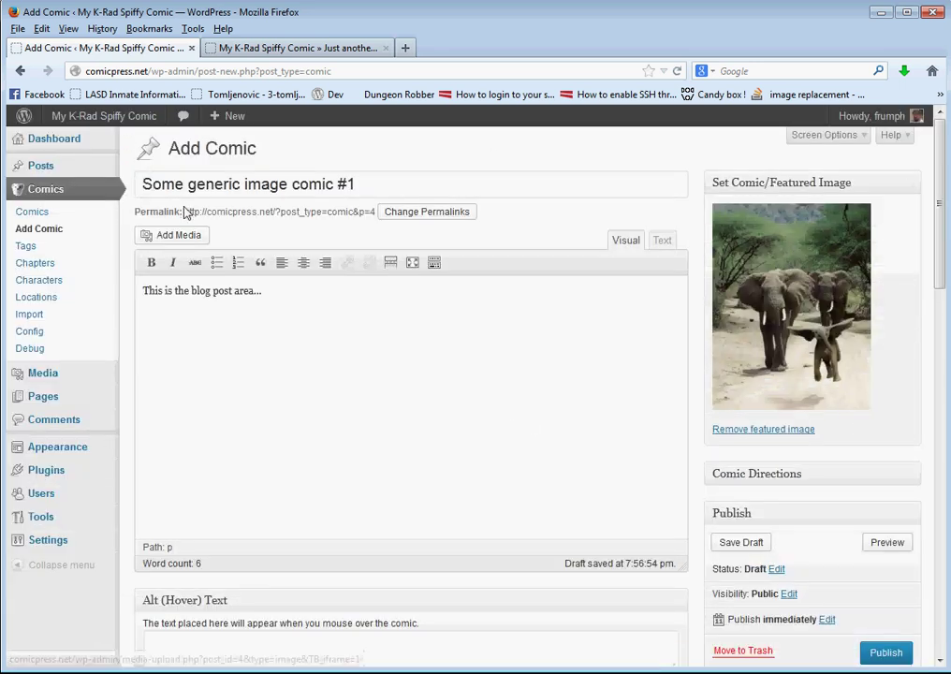
Confirm the publish timing, publish the comic, and view the published post
scroll(672, 463, "down", 5)
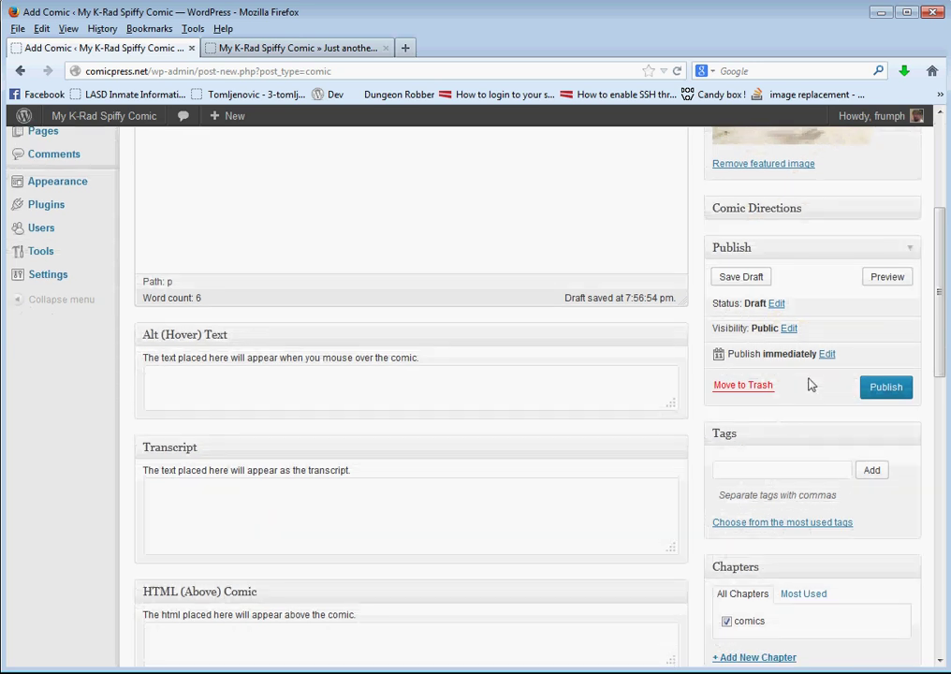
left_click(826, 355)
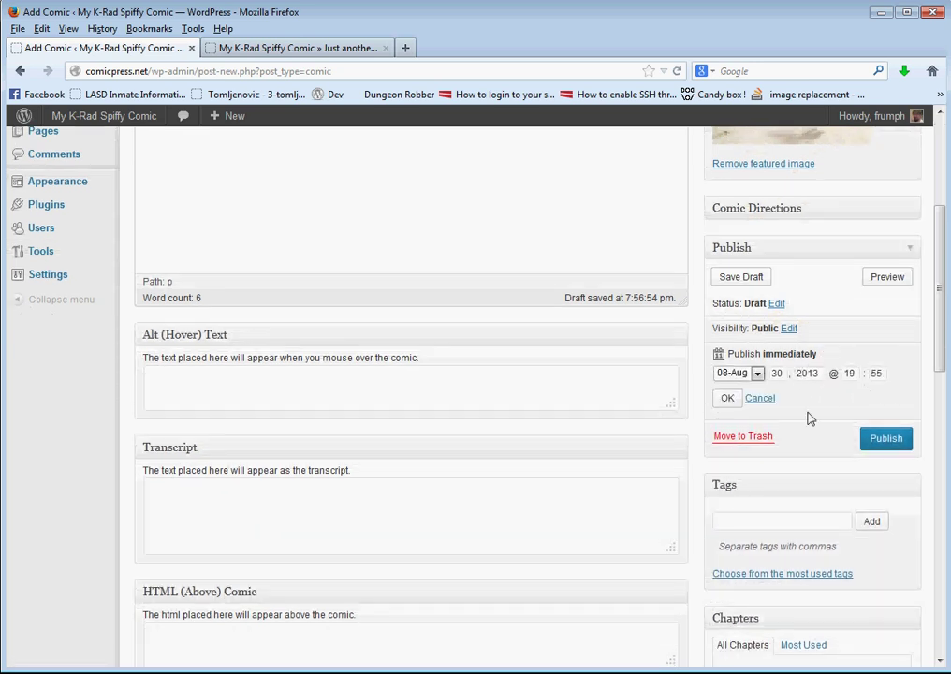
left_click(729, 400)
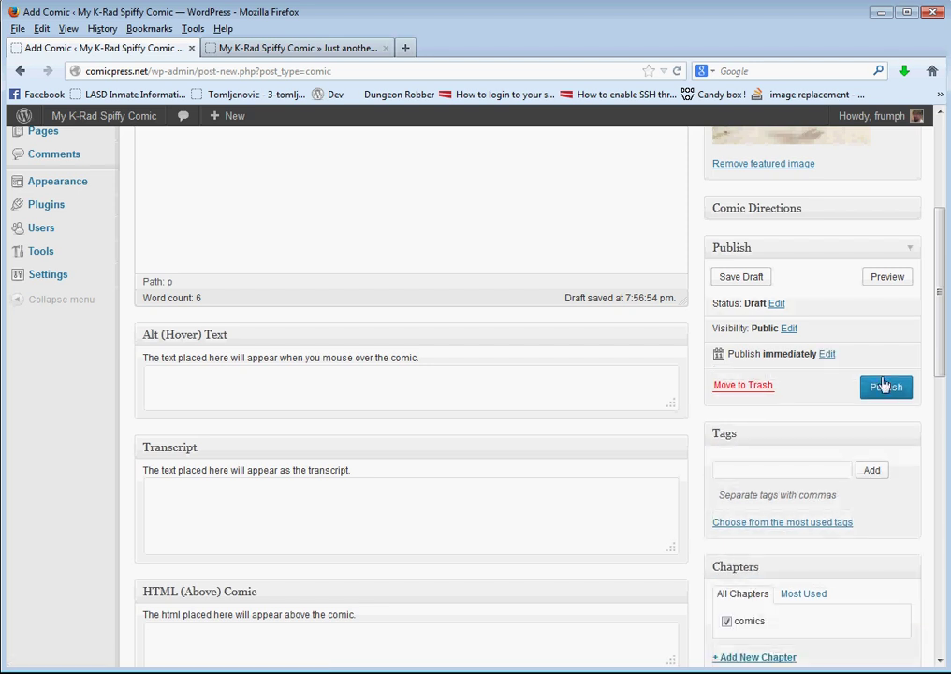
left_click(881, 386)
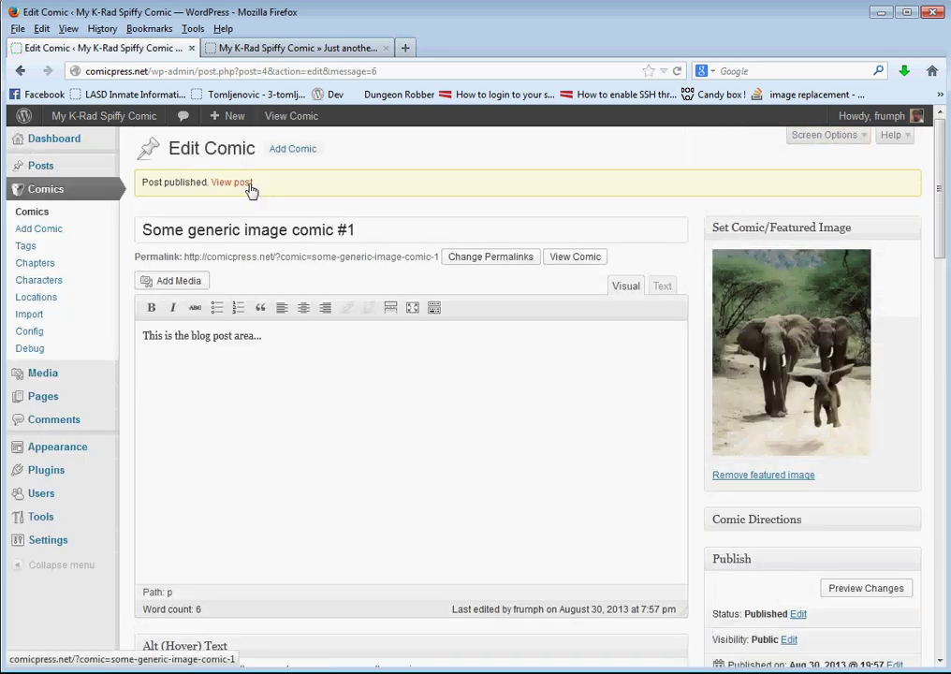
left_click(250, 185)
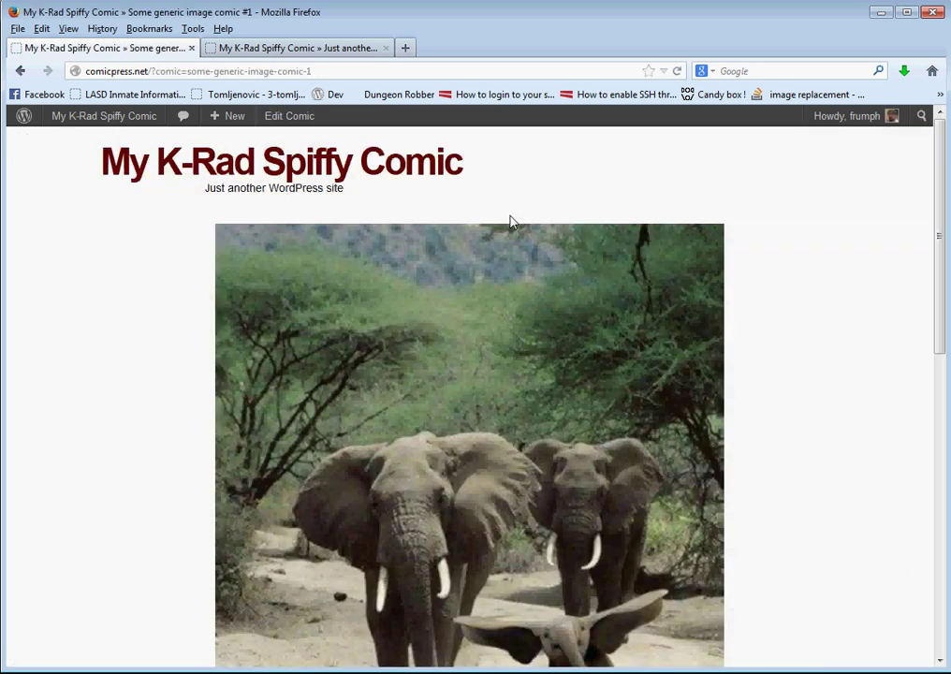
scroll(127, 277, "down", 5)
scroll(127, 277, "up", 4)
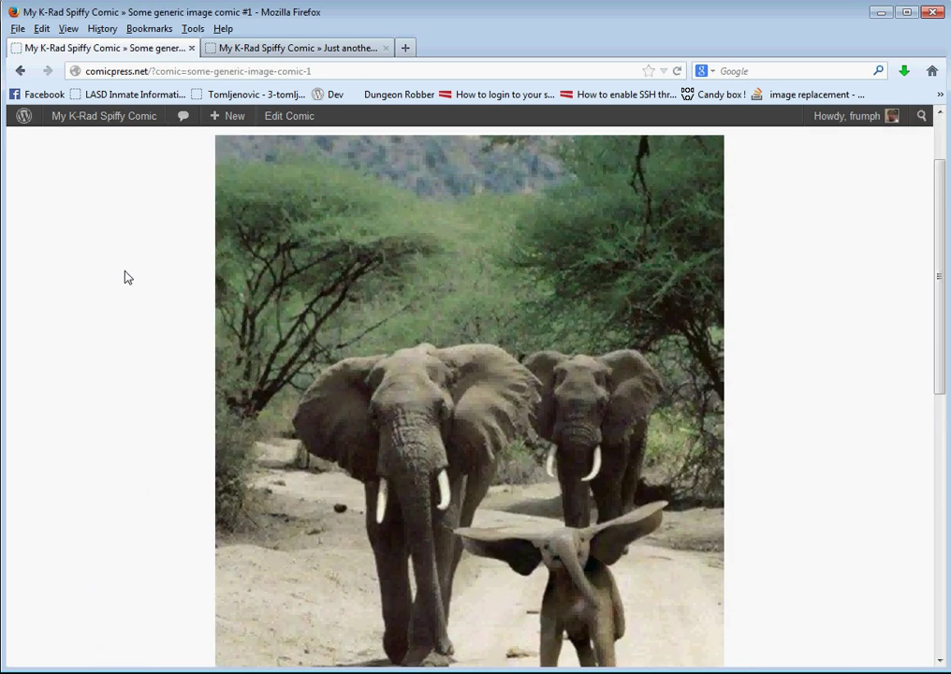
scroll(127, 277, "down", 2)
scroll(127, 277, "up", 3)
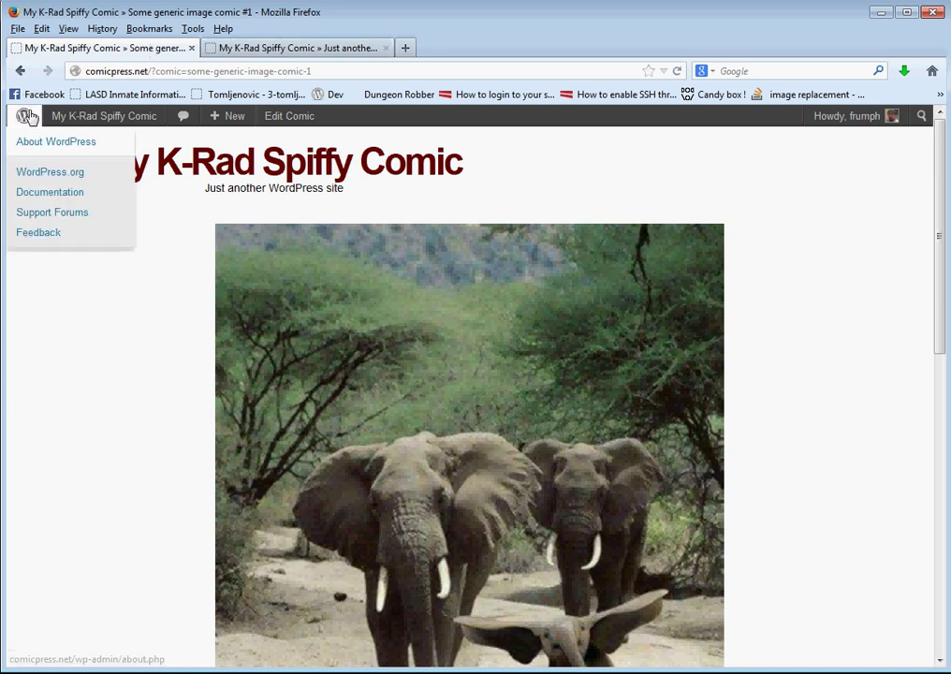
Visit the Dashboard and Comments, then reload the live front page to see the elephant comic
mouse_move(76, 119)
left_click(73, 142)
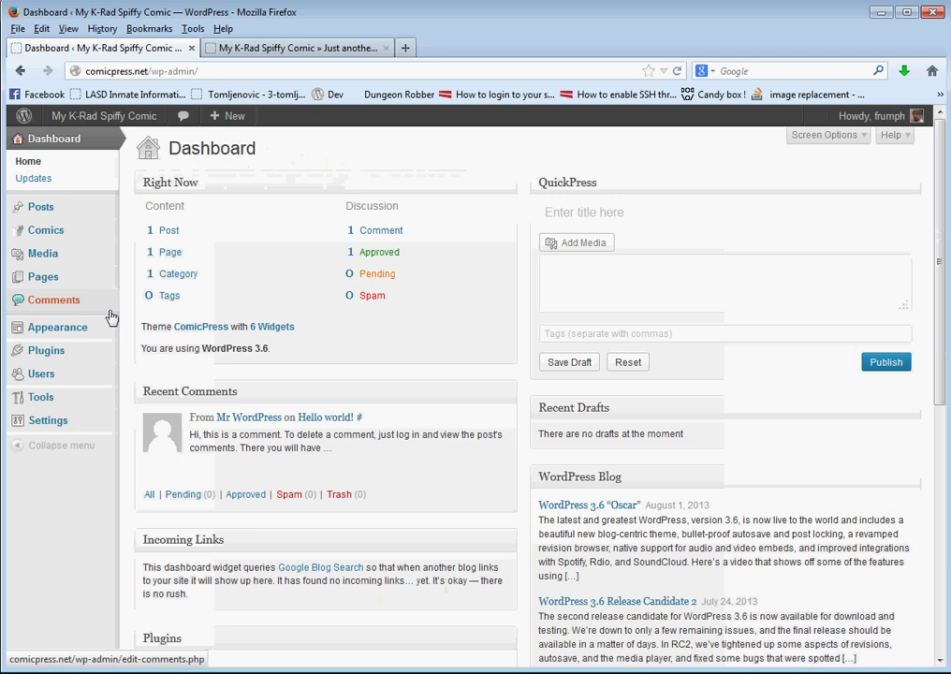
left_click(109, 314)
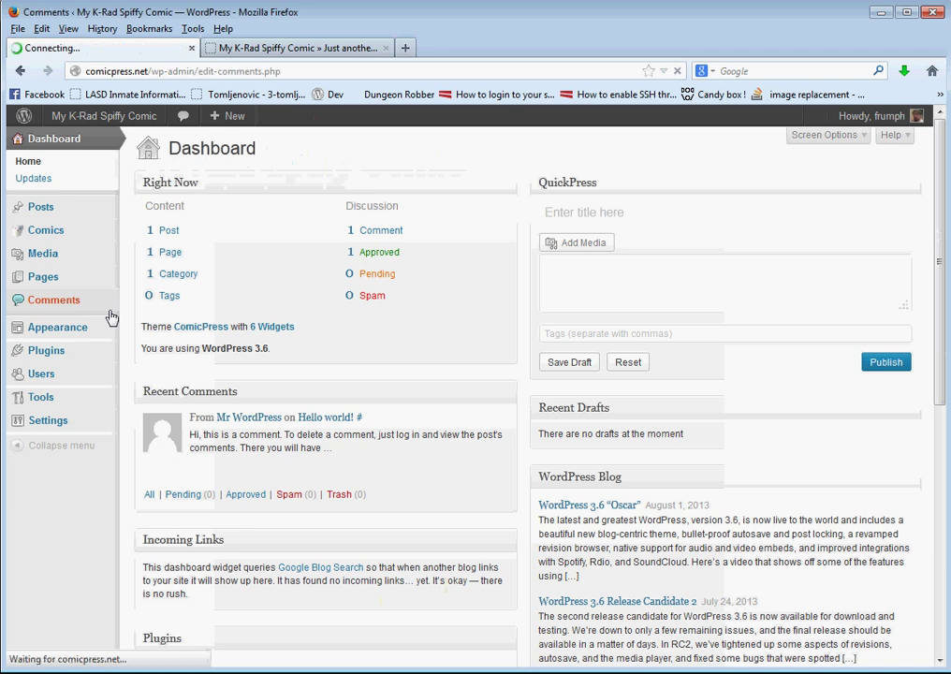
left_click(19, 70)
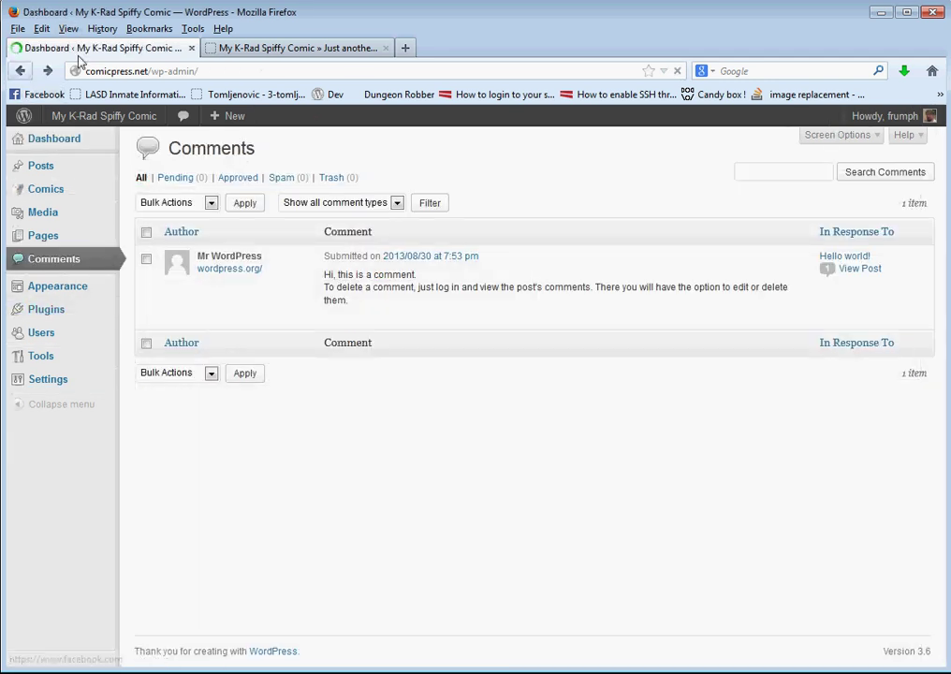
left_click(282, 48)
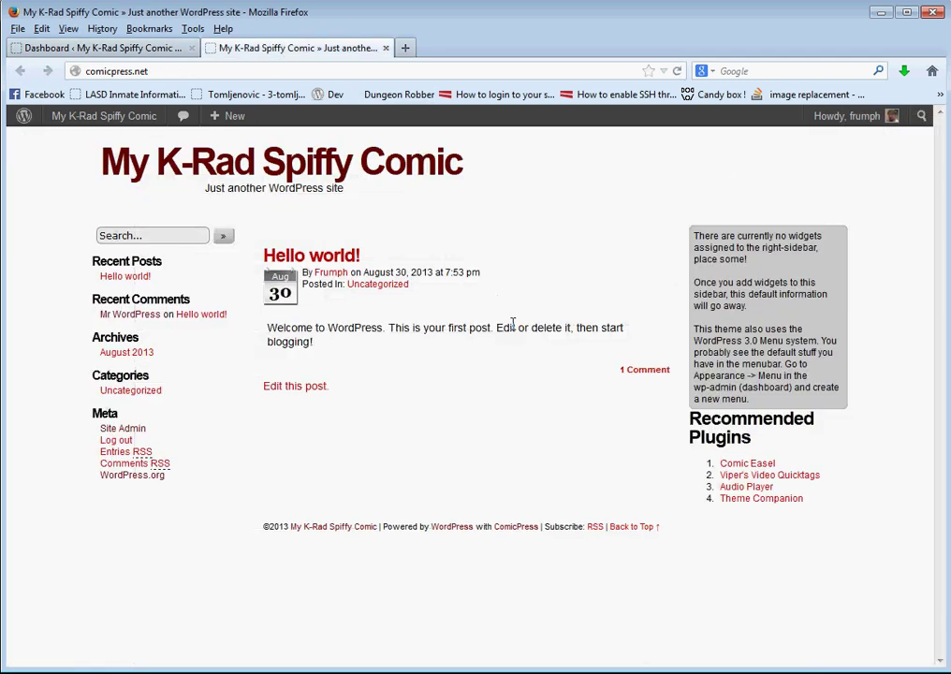
key("F5")
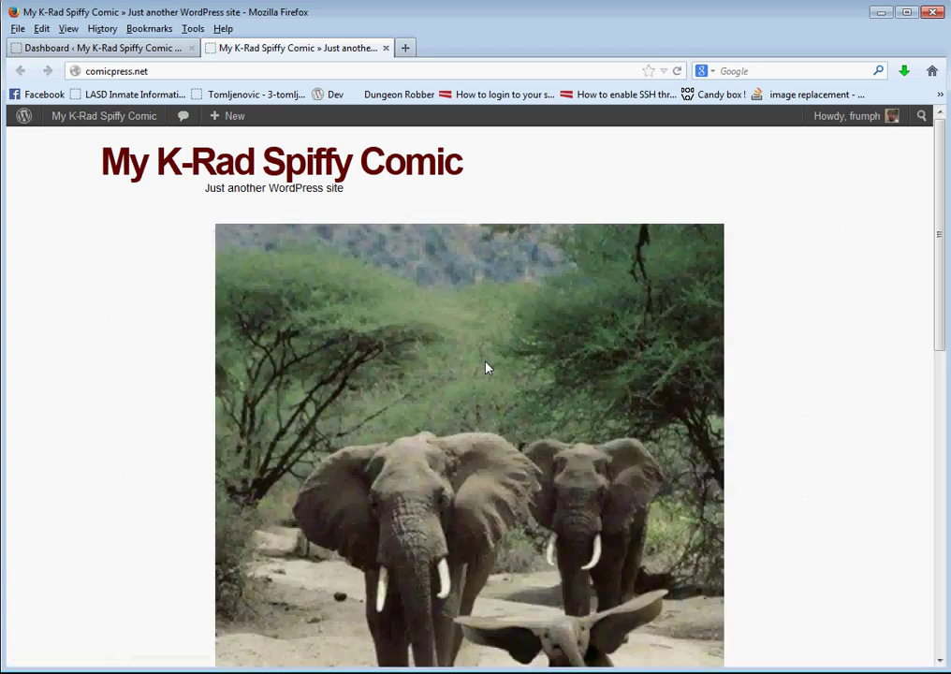
scroll(92, 274, "down", 5)
scroll(90, 274, "up", 5)
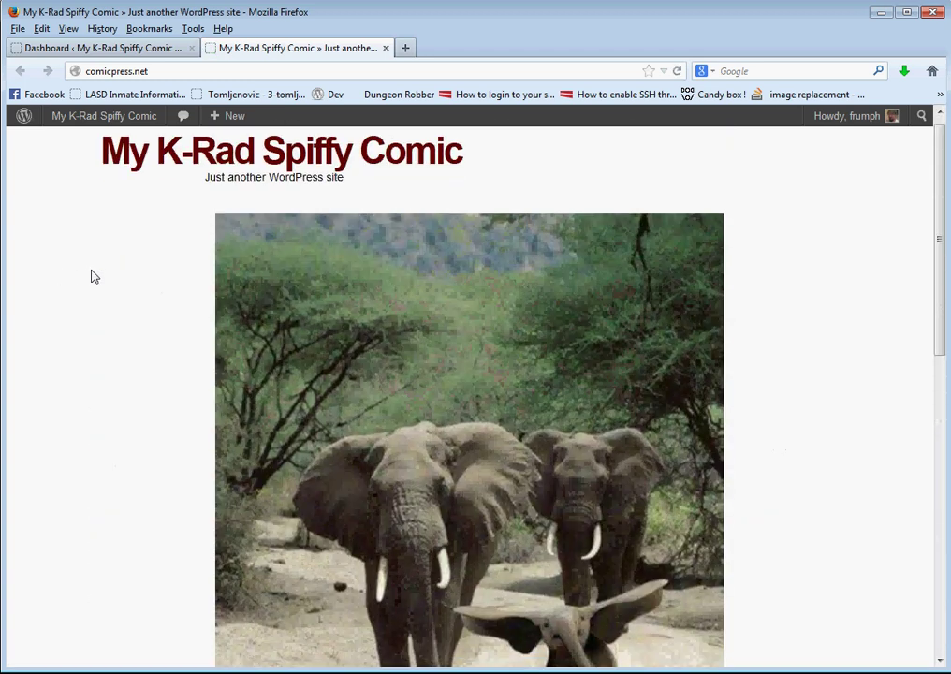
Open the theme customizer, glance at the ComicPress details, and enlarge the browser window
mouse_move(83, 126)
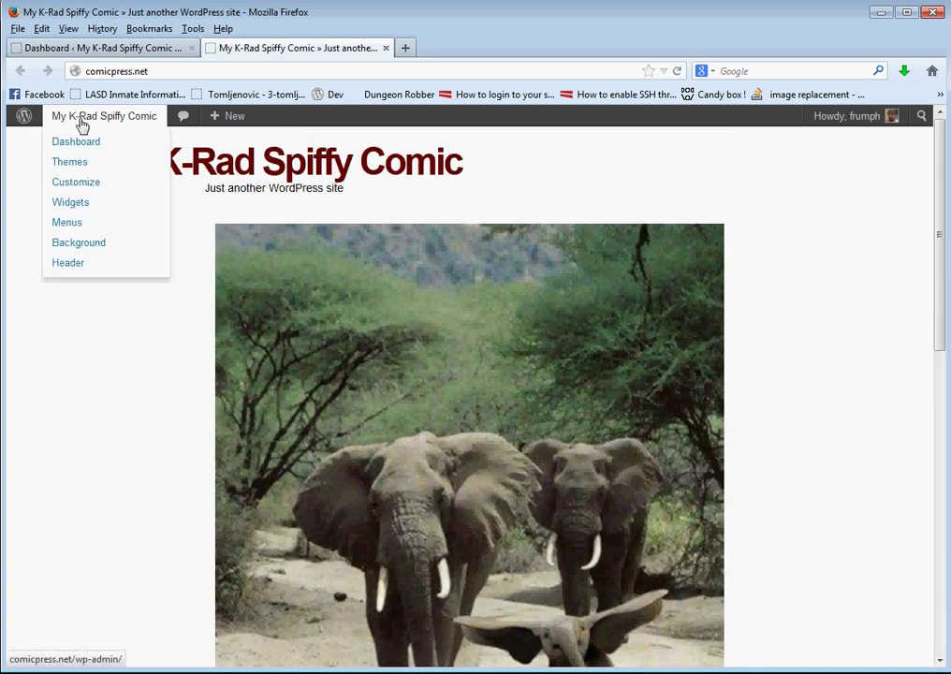
left_click(91, 183)
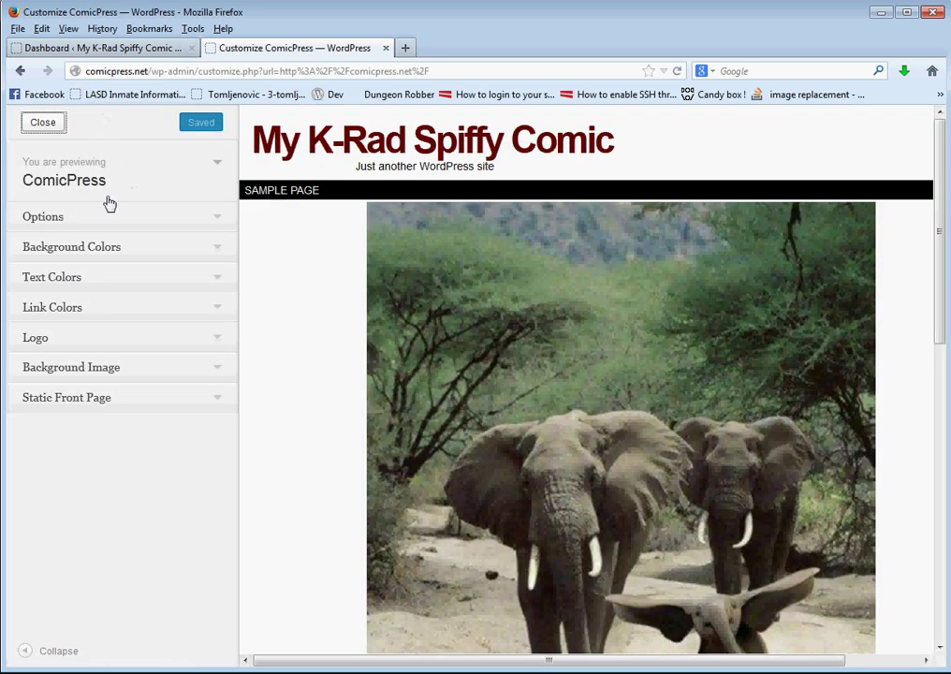
left_click(106, 182)
left_click(106, 182)
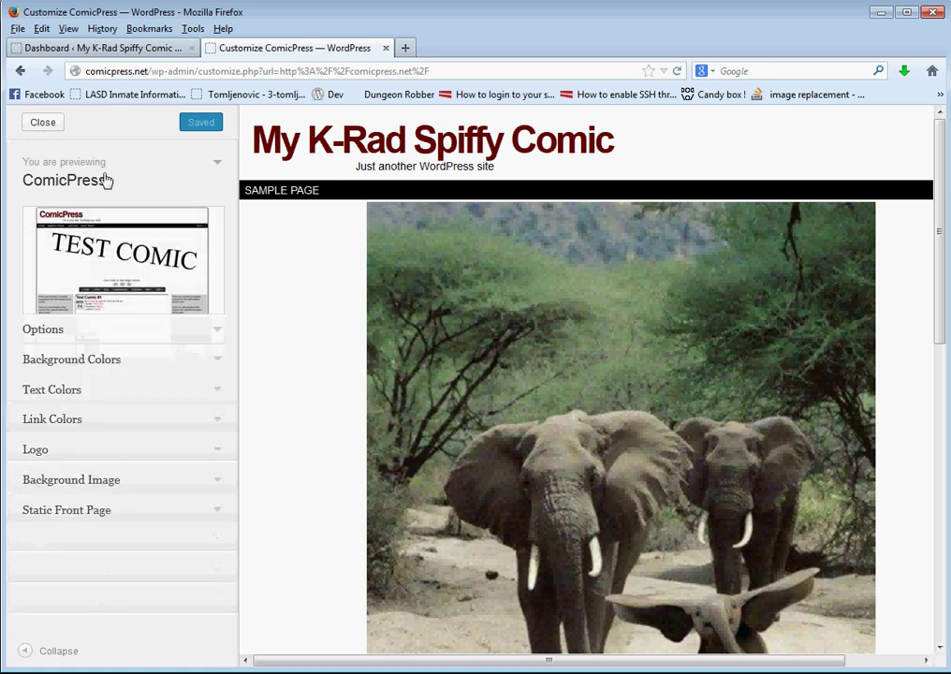
scroll(248, 229, "down", 4)
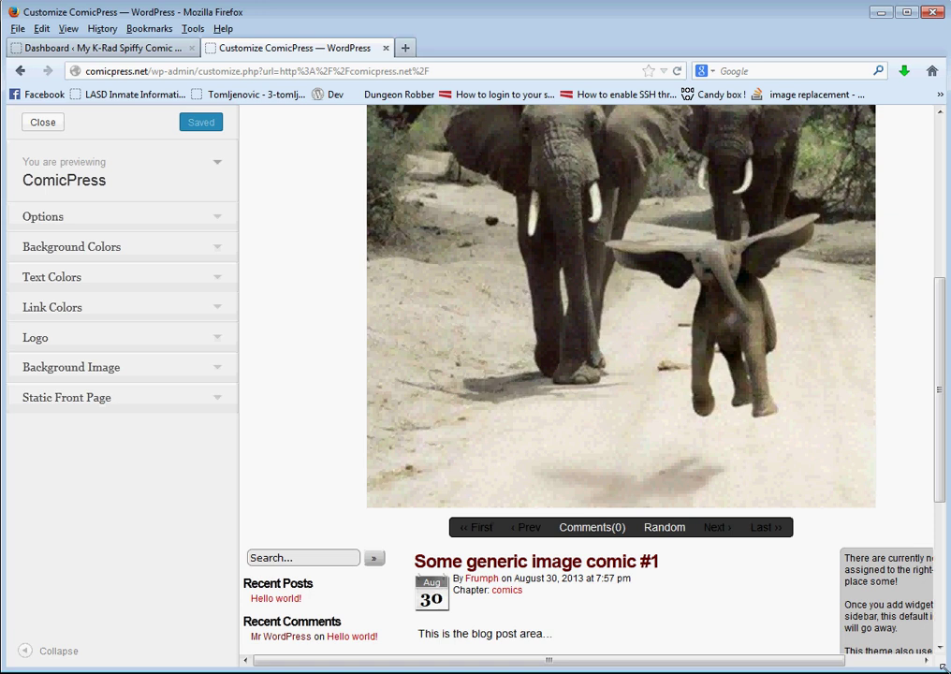
mouse_move(944, 668)
left_mouse_down()
mouse_move(950, 673)
mouse_move(926, 659)
mouse_move(941, 666)
left_mouse_up()
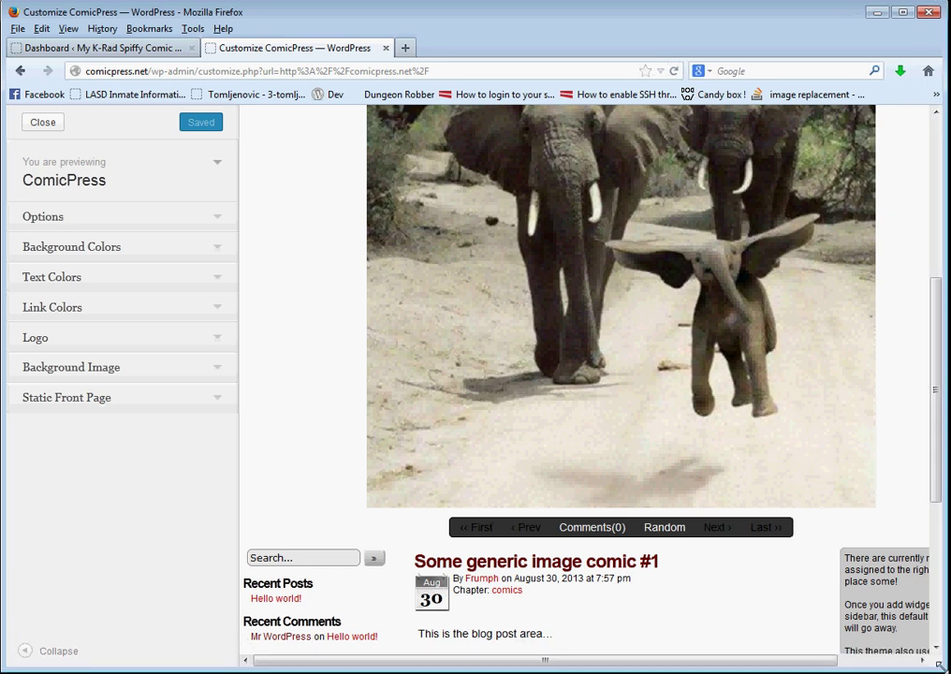
scroll(626, 493, "up", 5)
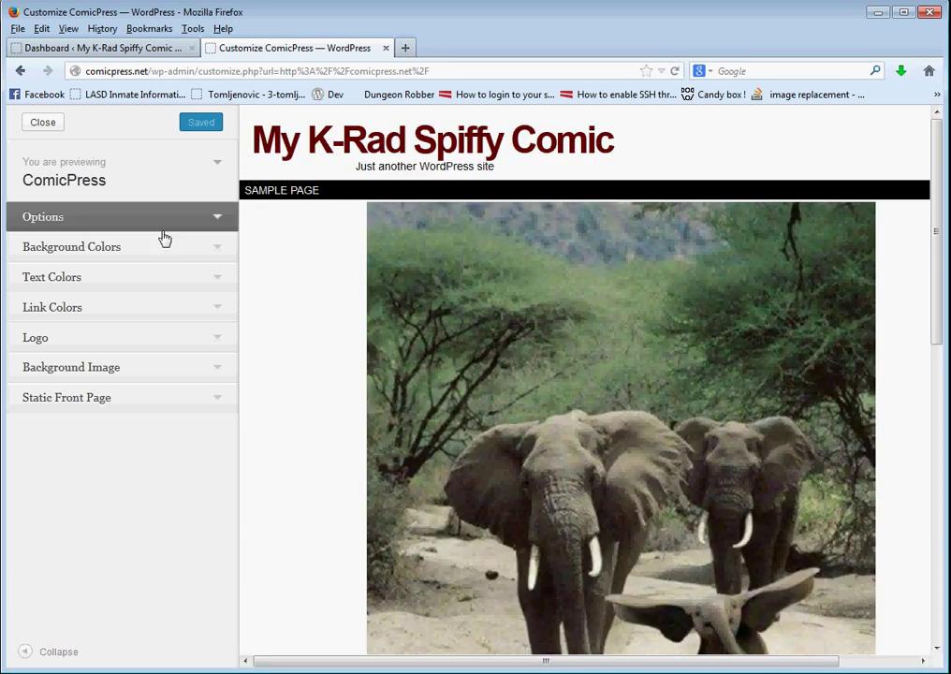
Choose Boxed from the 'Choose a default scheme' dropdown in the theme options
left_click(122, 218)
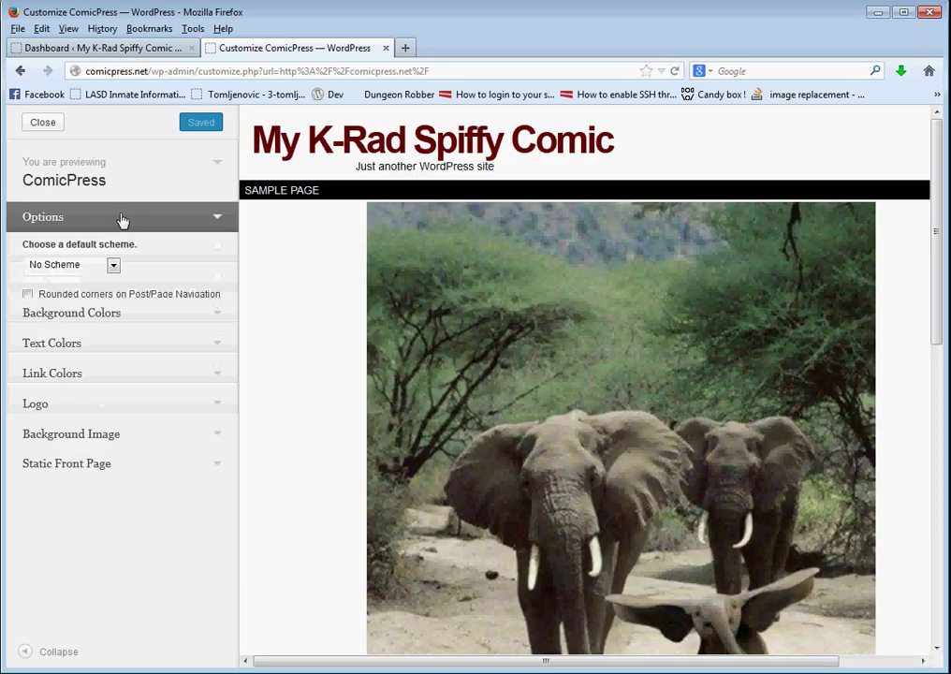
left_click(111, 269)
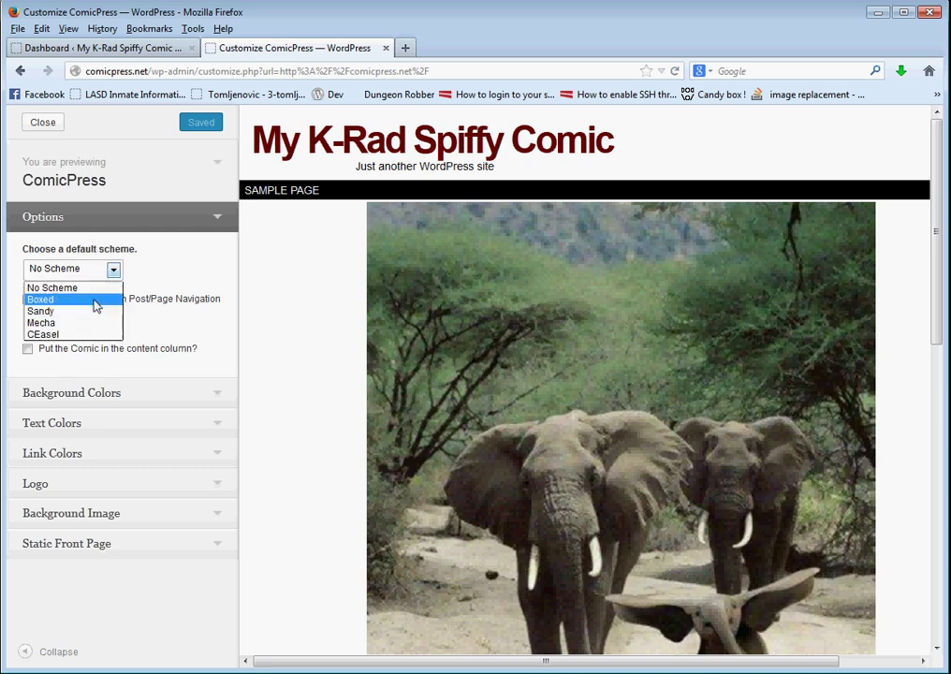
left_click(95, 301)
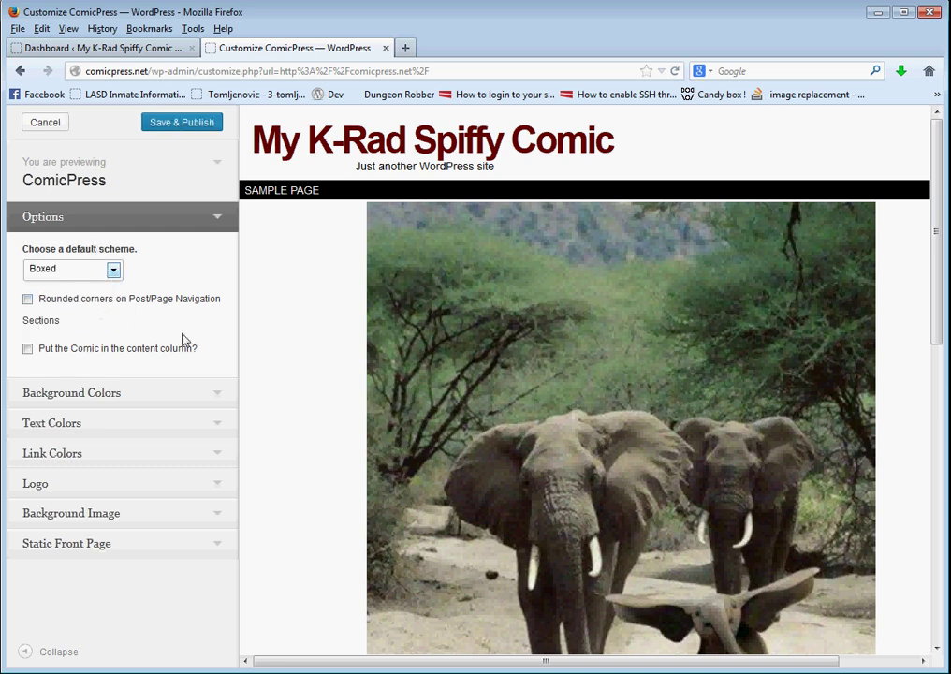
left_click(90, 270)
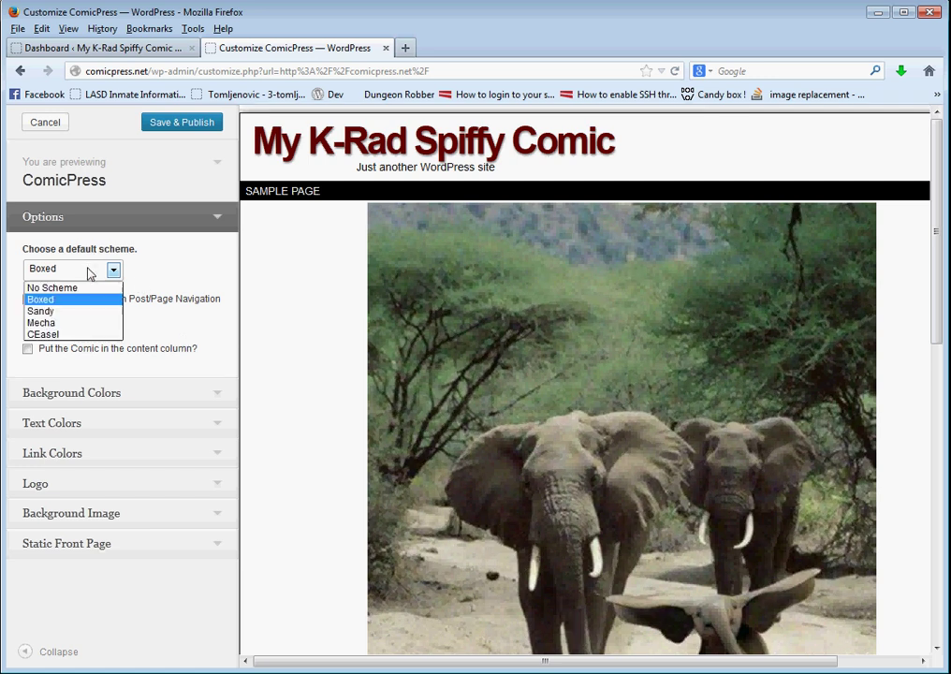
left_click(301, 289)
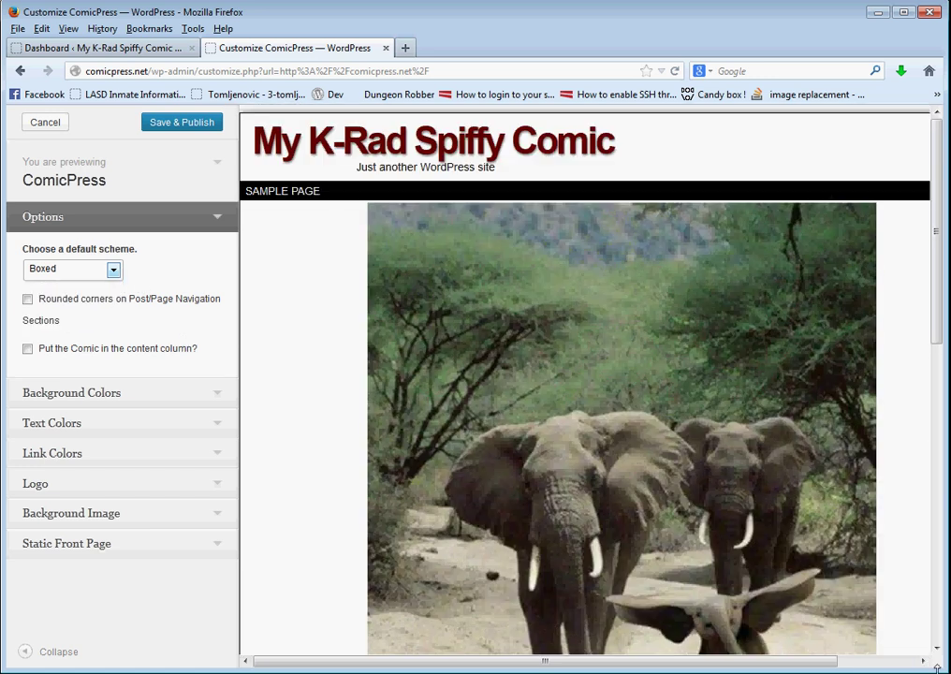
Enable 'Put the Comic in the content column' and review the preview between both sidebars
left_click_drag(945, 666, 950, 673)
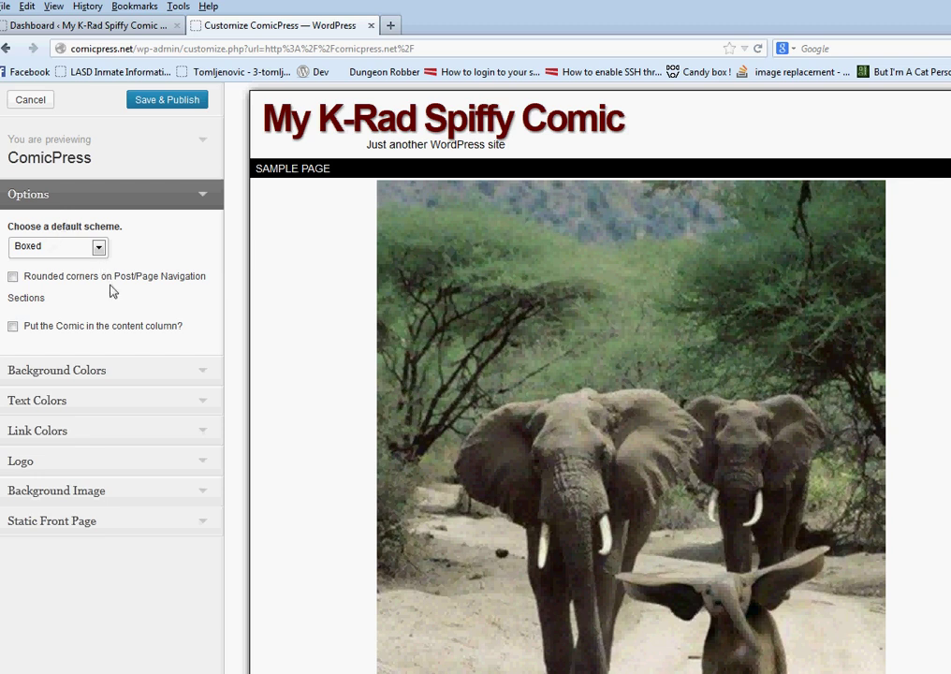
scroll(282, 314, "down", 5)
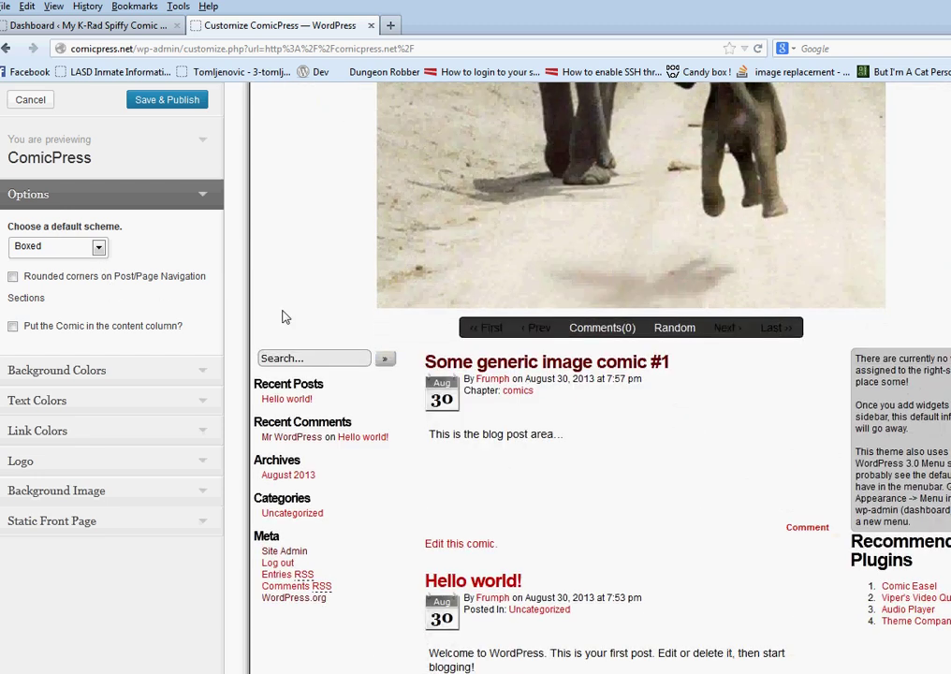
scroll(286, 317, "up", 5)
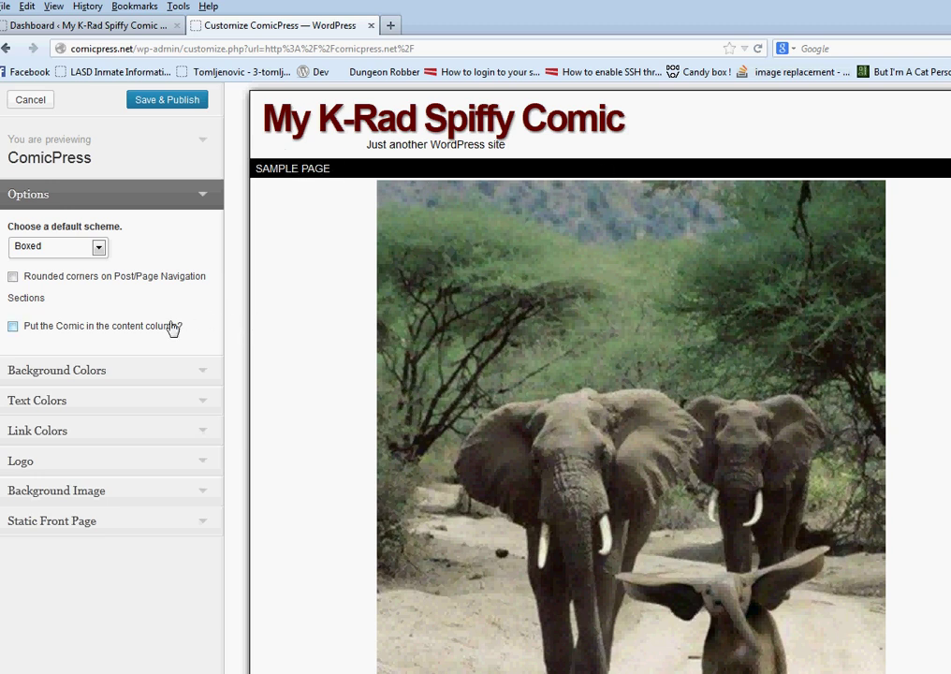
scroll(566, 318, "down", 4)
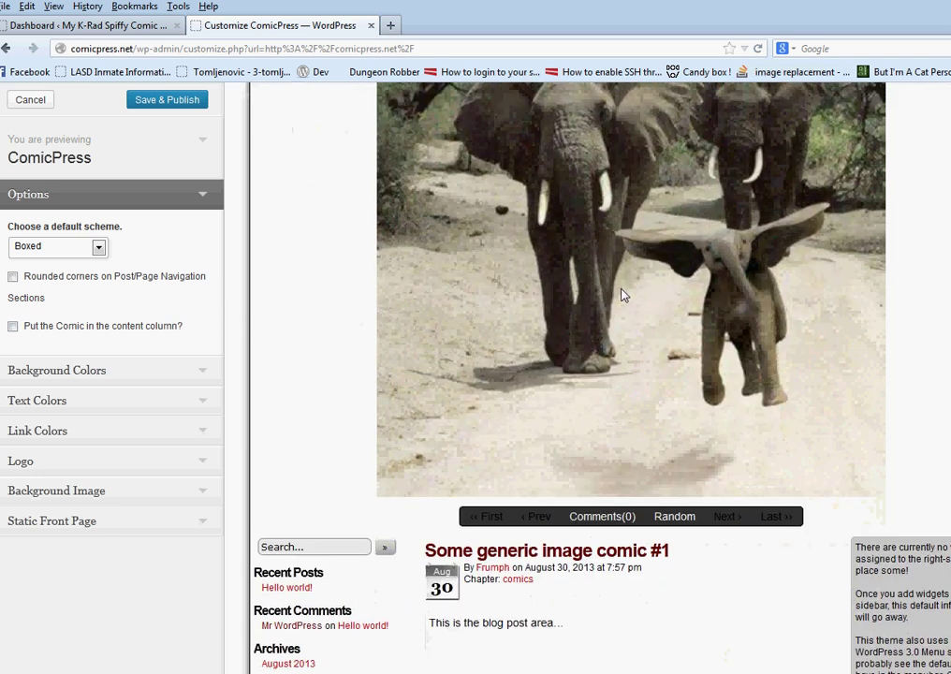
scroll(622, 293, "up", 4)
scroll(619, 293, "down", 3)
scroll(618, 296, "down", 2)
scroll(615, 294, "up", 4)
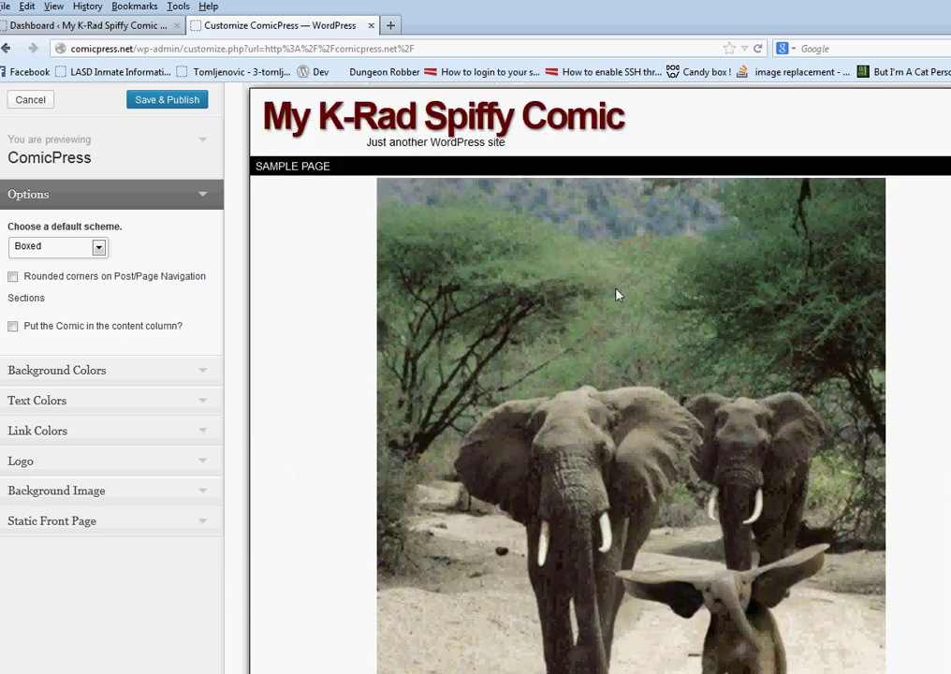
scroll(616, 293, "down", 4)
scroll(614, 295, "up", 4)
scroll(613, 295, "up", 2)
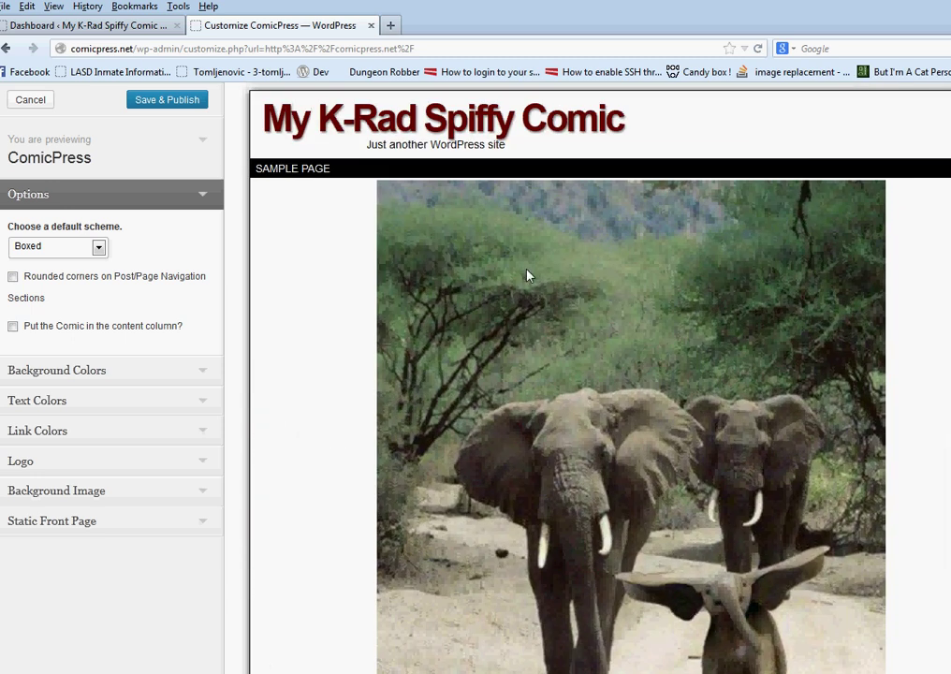
scroll(552, 440, "down", 6)
scroll(528, 468, "up", 3)
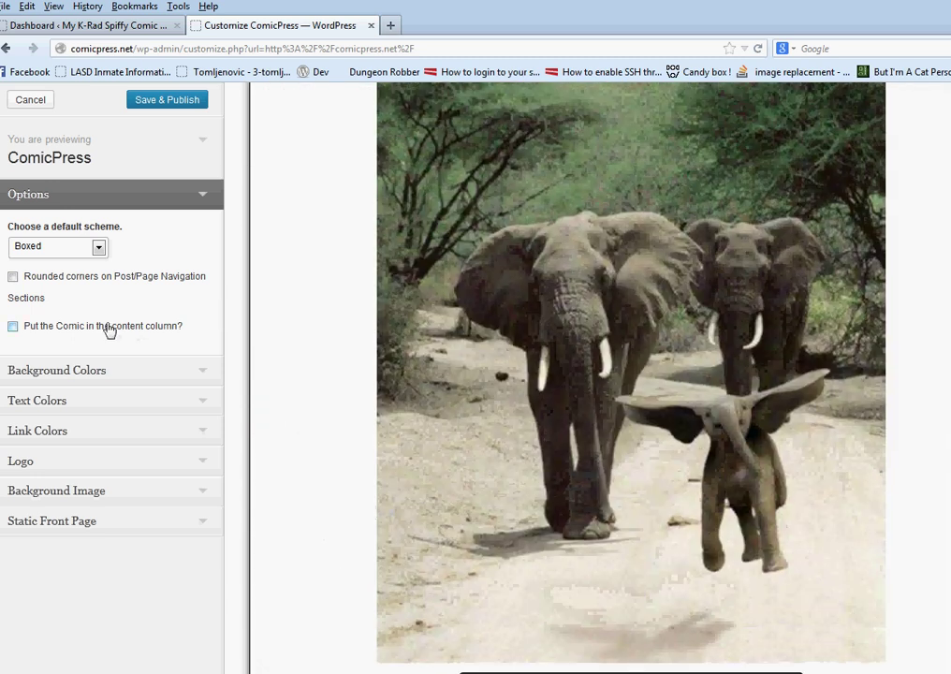
left_click(53, 327)
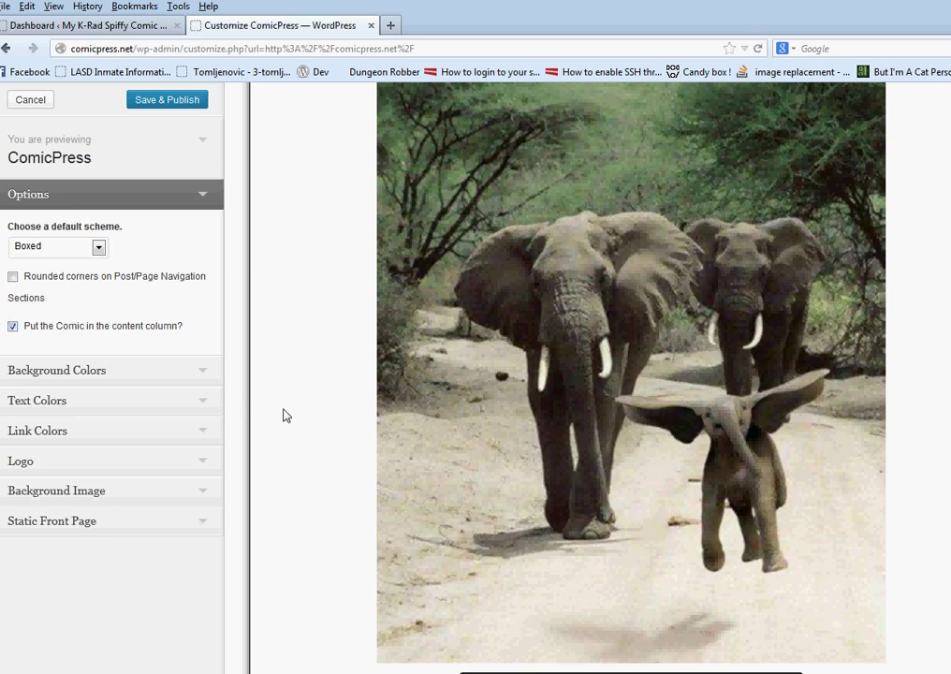
scroll(314, 387, "up", 3)
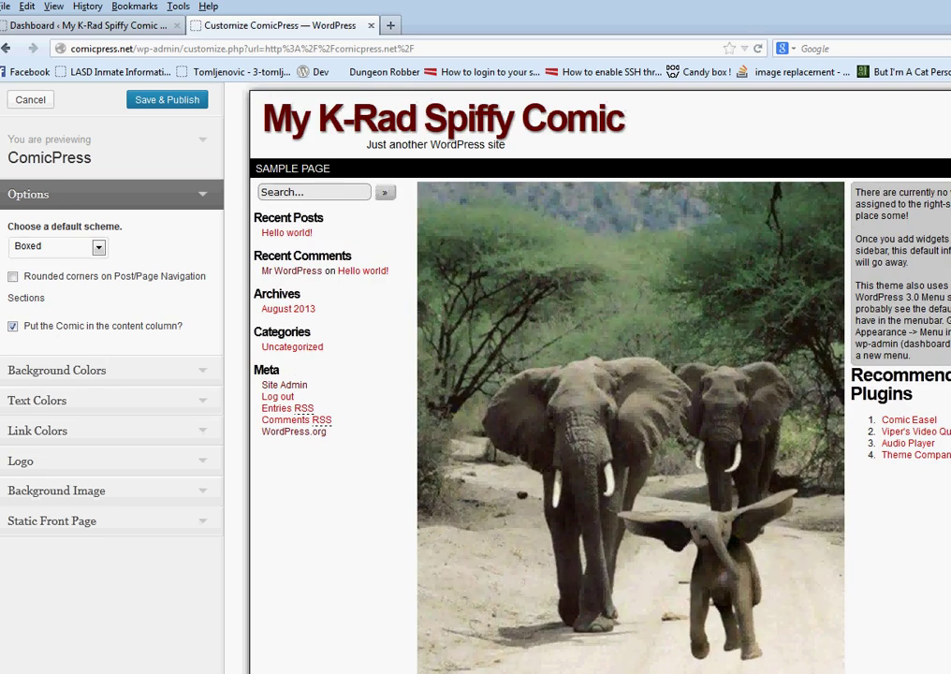
scroll(584, 470, "down", 5)
scroll(597, 507, "up", 5)
scroll(386, 390, "down", 5)
scroll(387, 390, "up", 5)
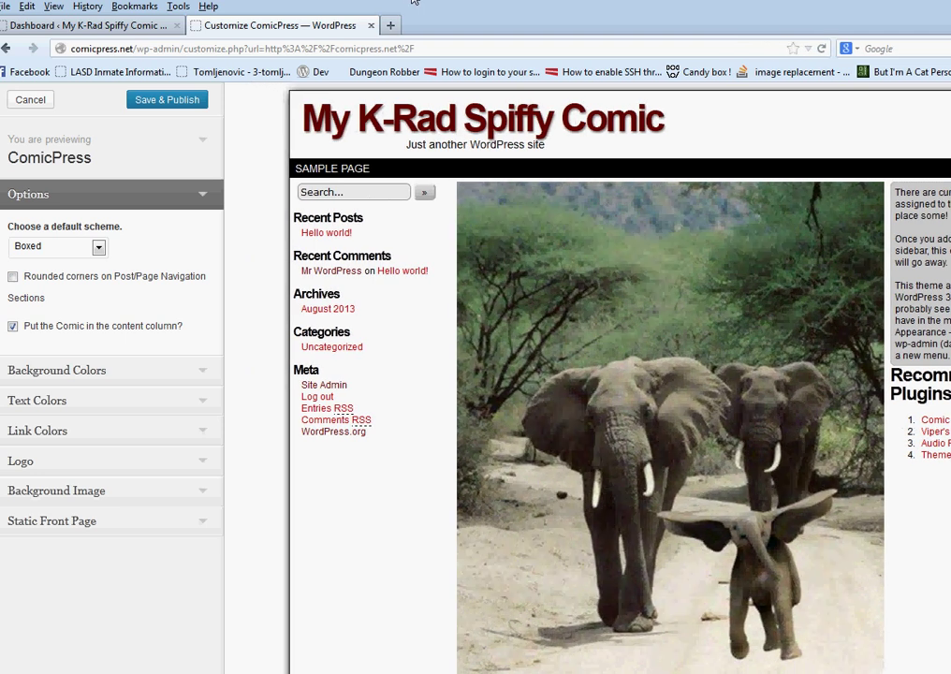
Upload evil_backdots.gif from the Desktop as the customizer's background image
left_click_drag(412, 2, 356, 2)
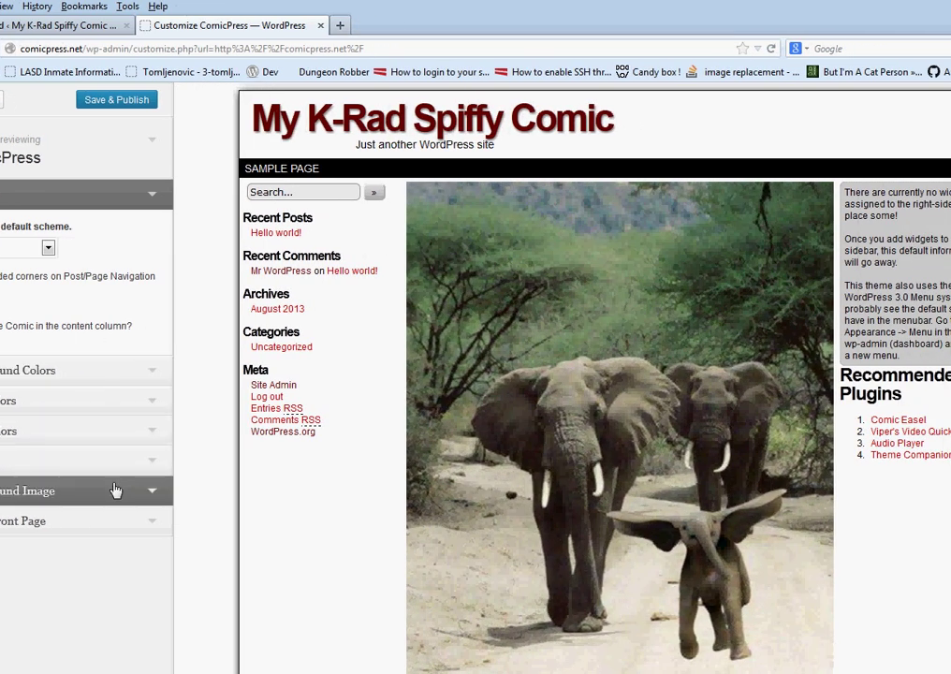
left_click(106, 373)
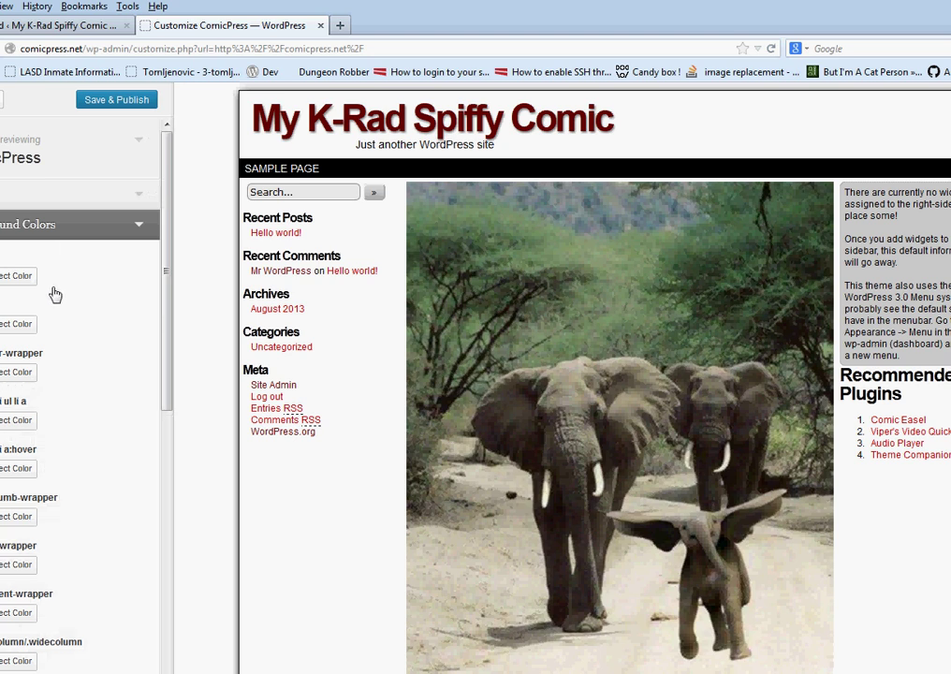
left_click(85, 238)
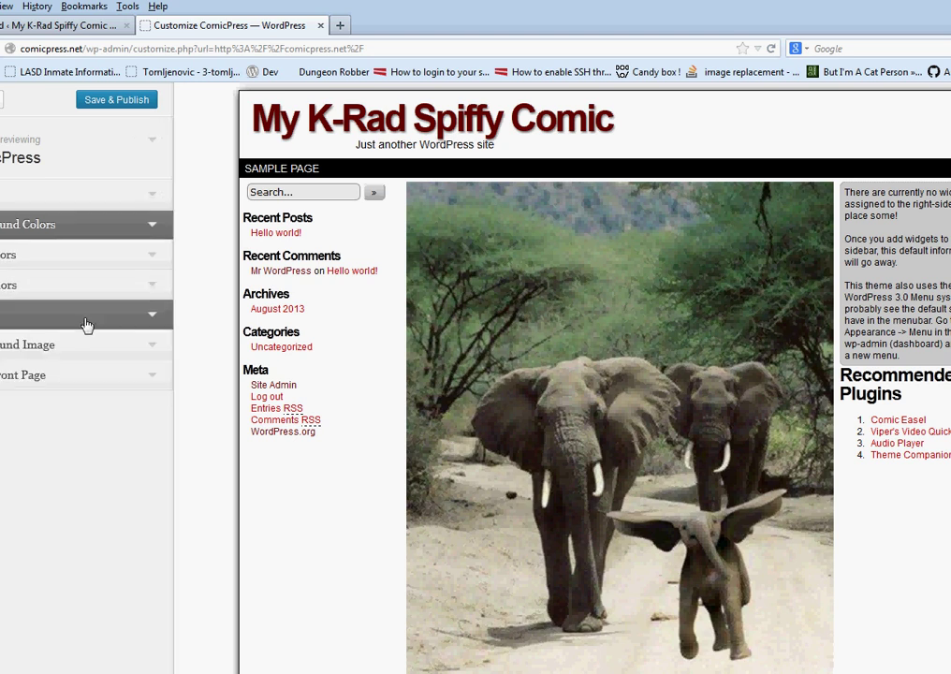
left_click(90, 354)
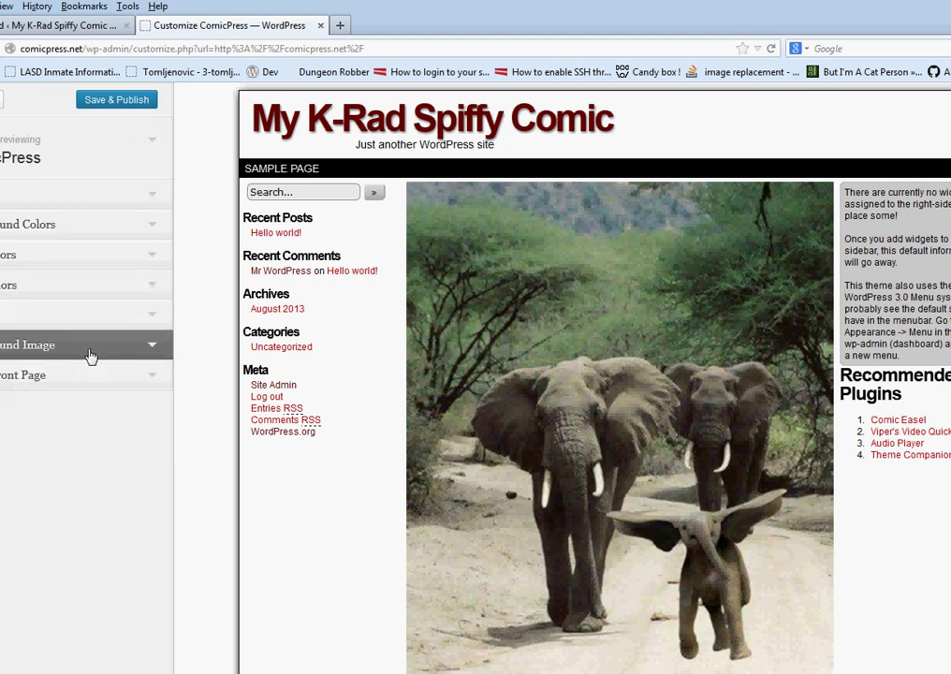
left_click(13, 398)
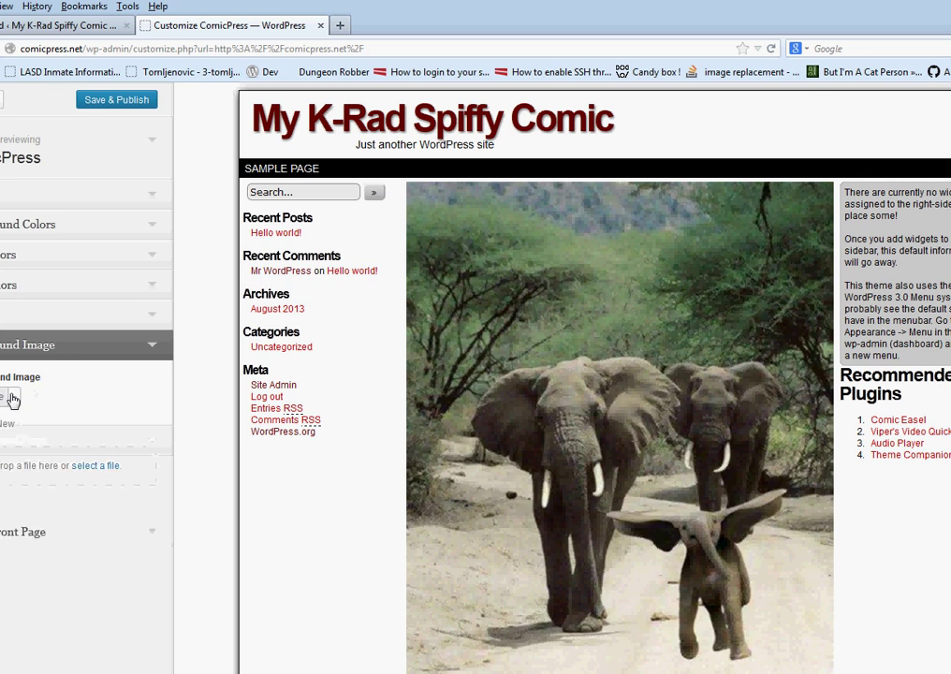
left_click(85, 466)
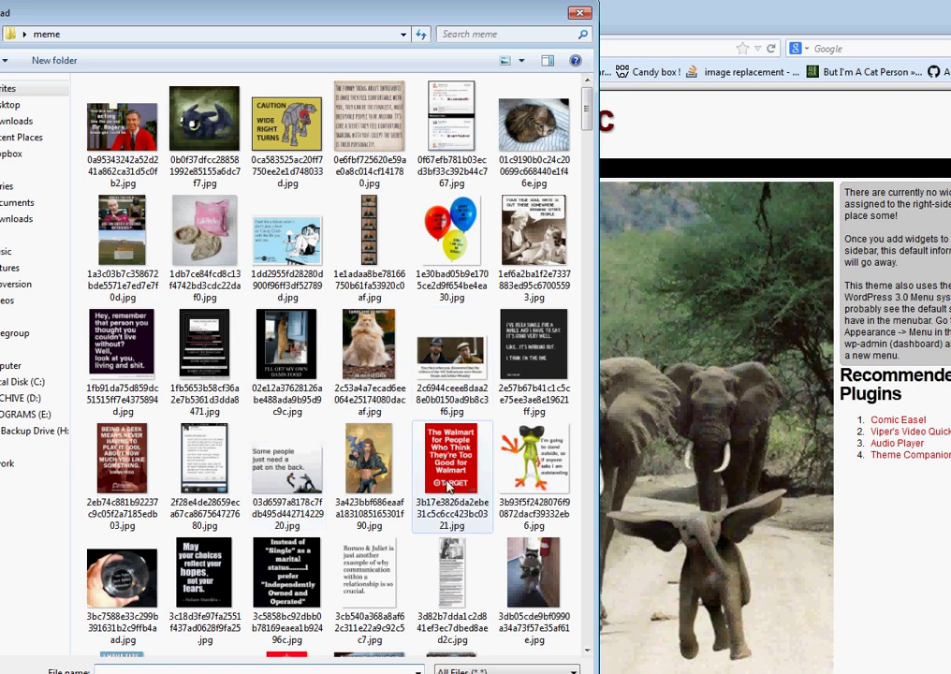
left_click(9, 105)
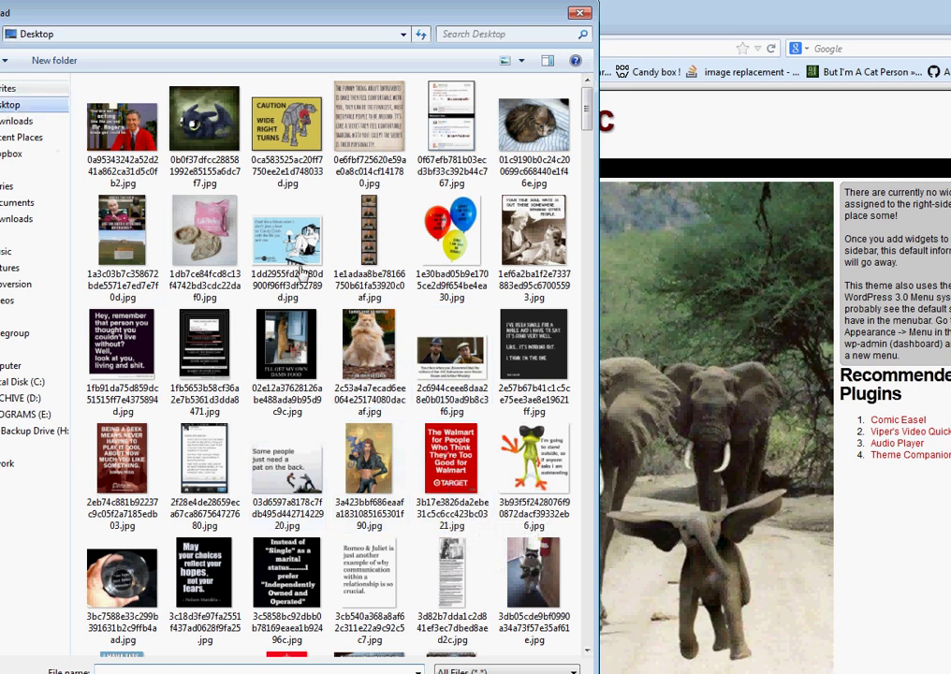
left_click(138, 140)
left_click(474, 673)
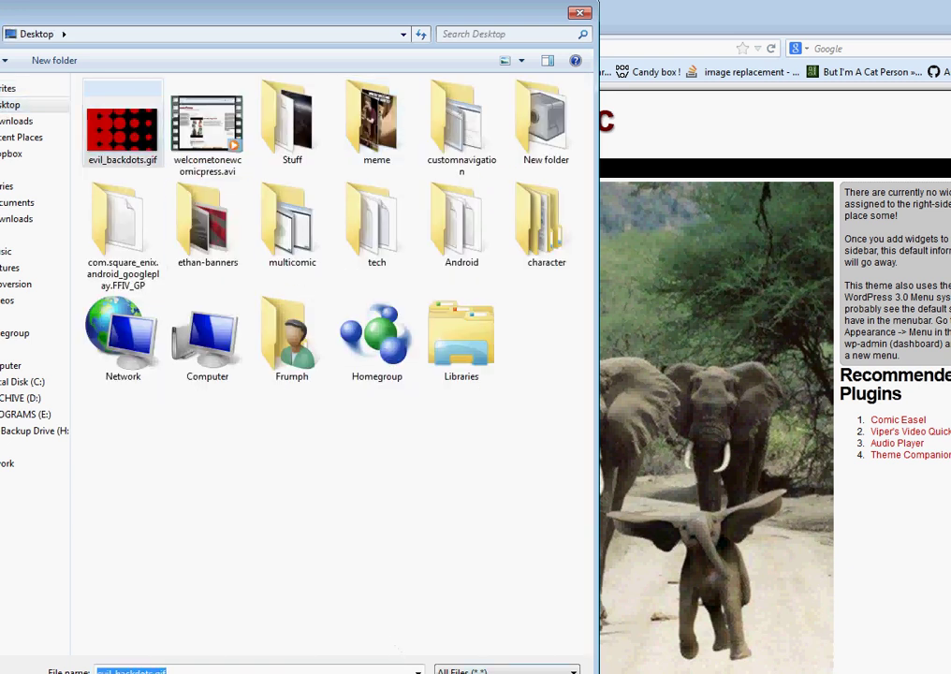
key("Return")
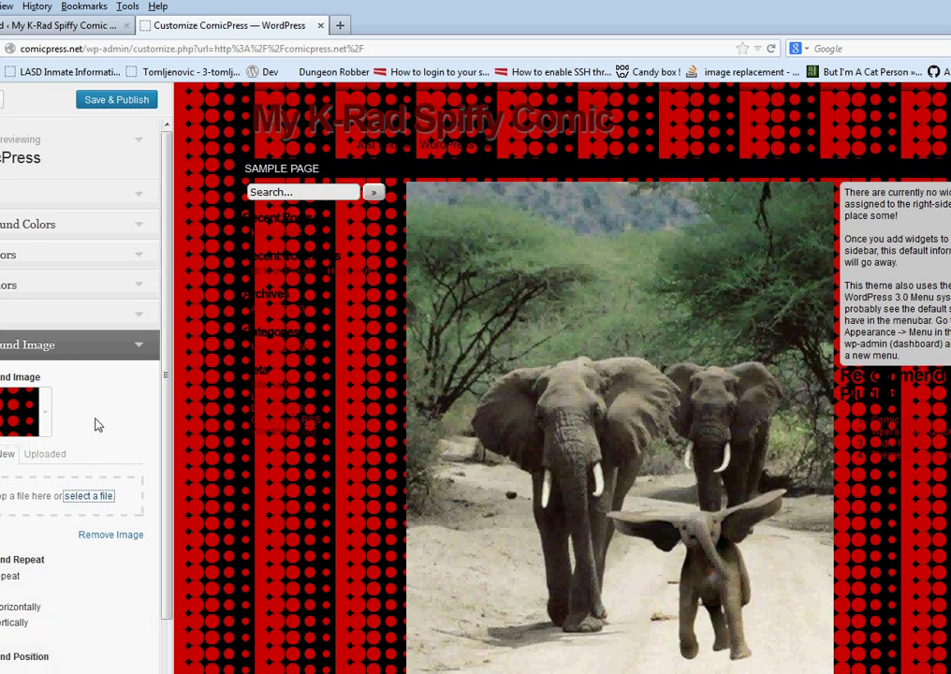
Set Background Repeat to Tile Vertically so the dots run down the left side
scroll(97, 451, "down", 2)
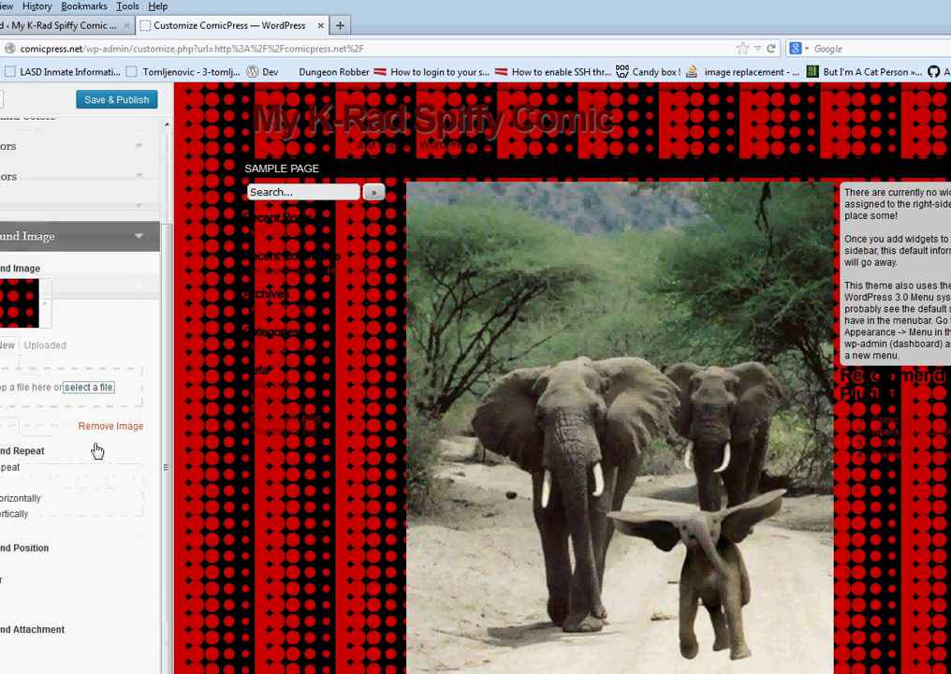
left_click(11, 498)
left_click(28, 517)
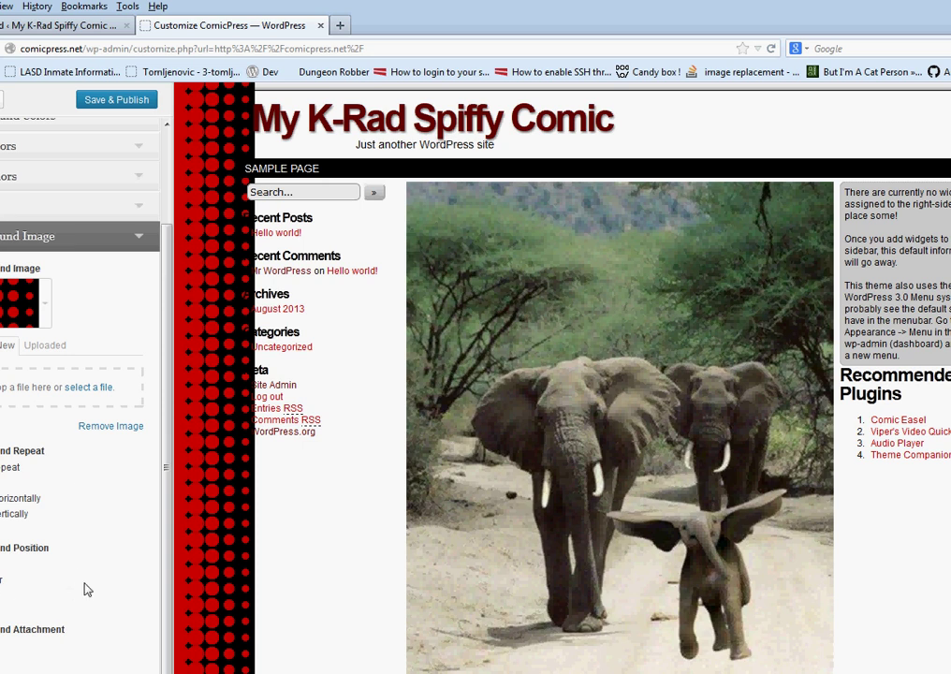
Review the Background Colors section, then Save & Publish the customizer changes
scroll(79, 421, "up", 3)
left_click(76, 342)
left_click(75, 234)
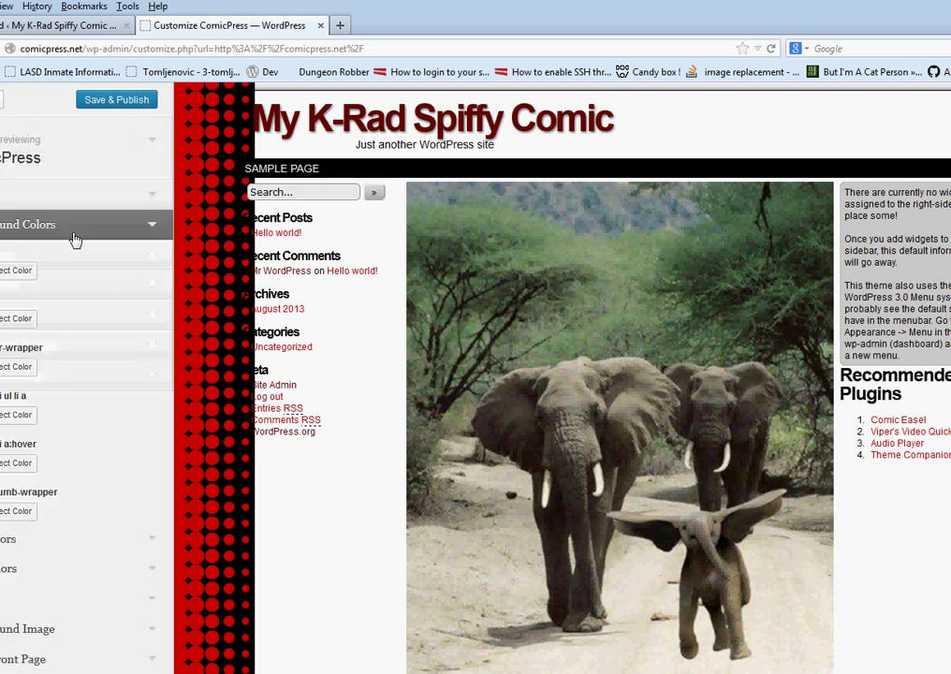
scroll(127, 310, "down", 5)
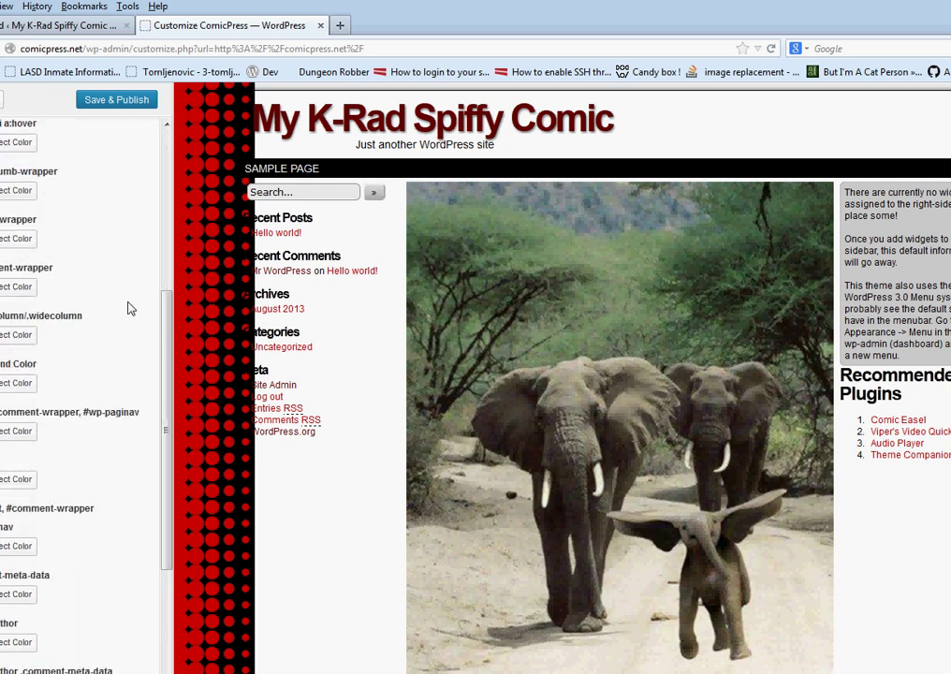
scroll(131, 308, "down", 5)
scroll(130, 309, "up", 3)
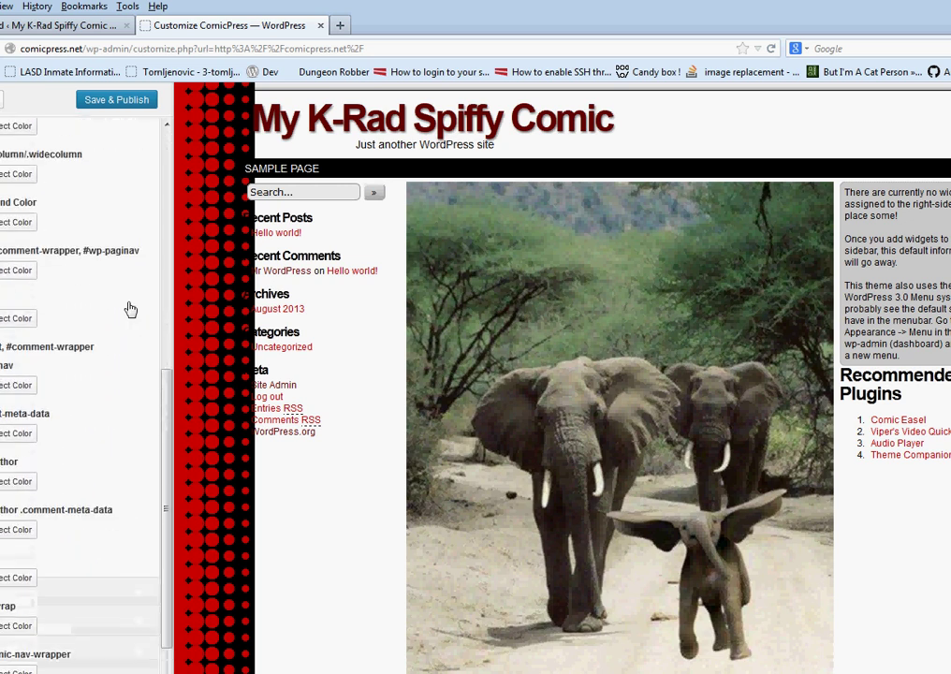
scroll(130, 309, "up", 7)
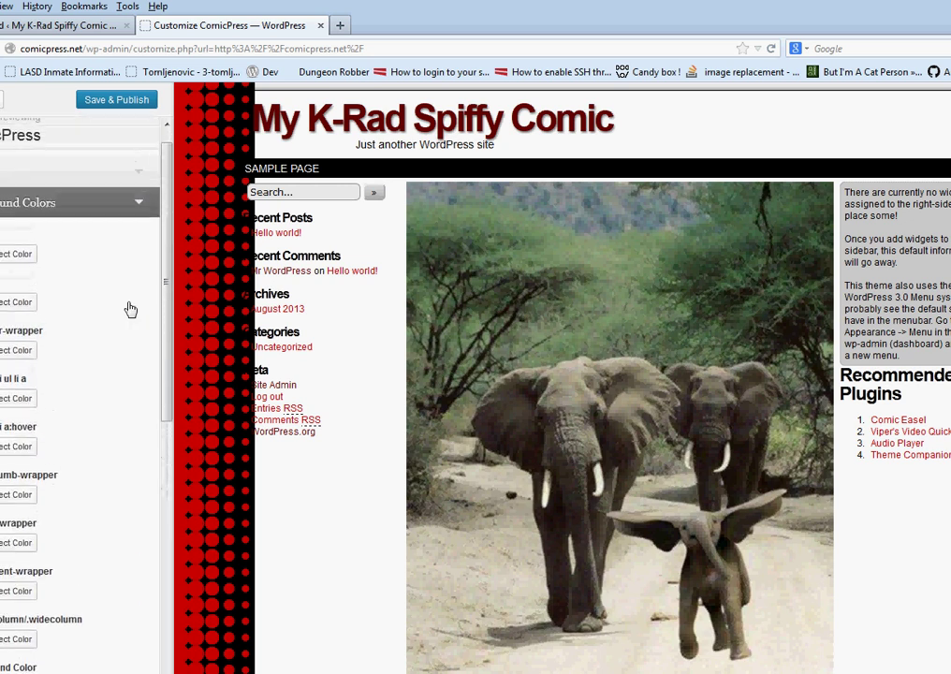
scroll(130, 308, "up", 1)
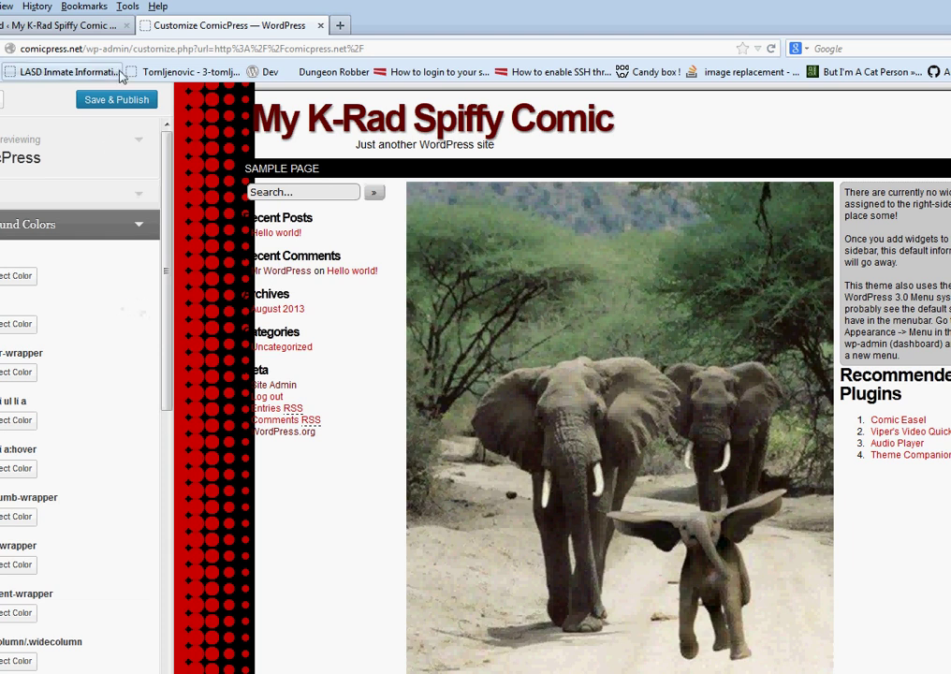
left_click(133, 114)
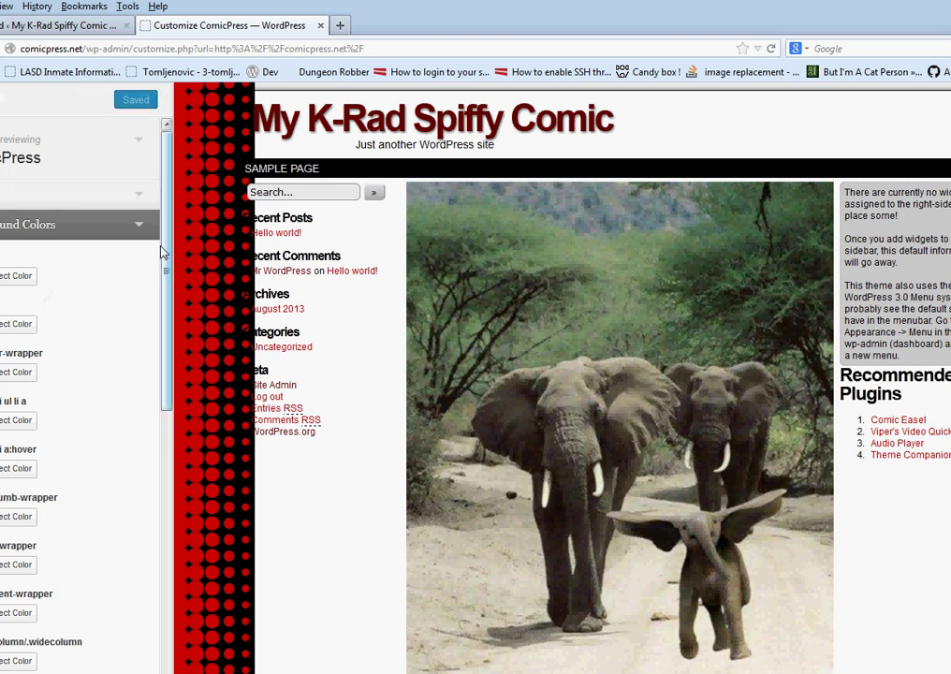
Leave the customizer and go to the Custom Background settings page from the admin-bar menu
left_click(2, 100)
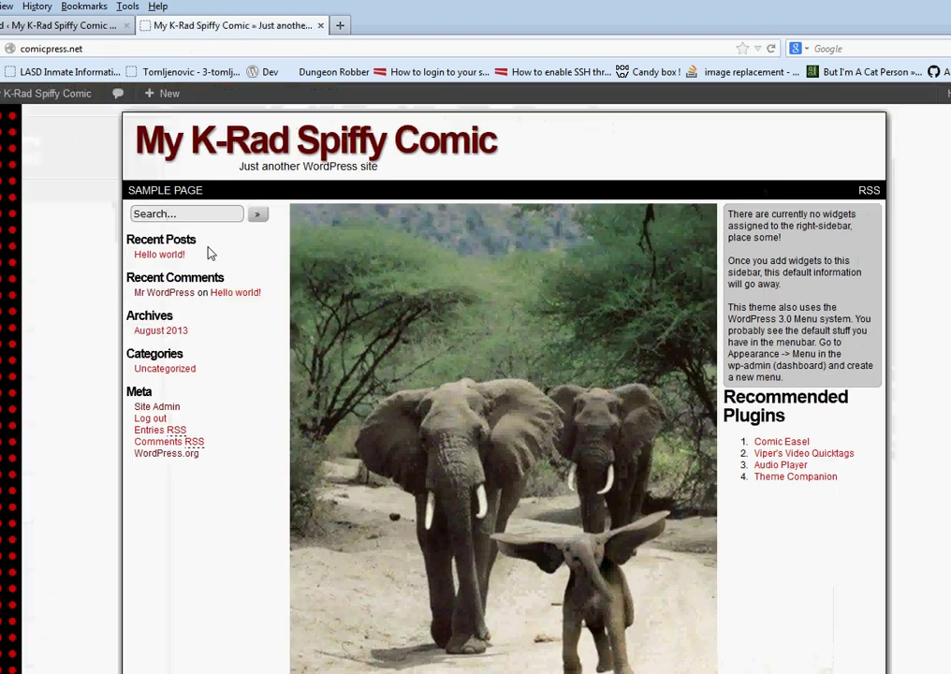
mouse_move(28, 106)
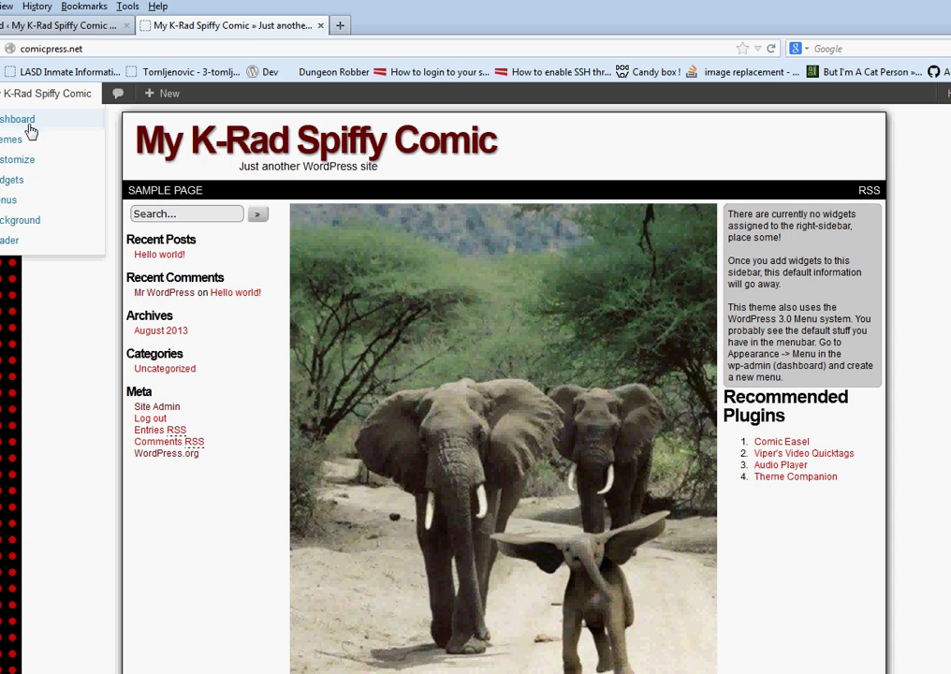
left_click(32, 228)
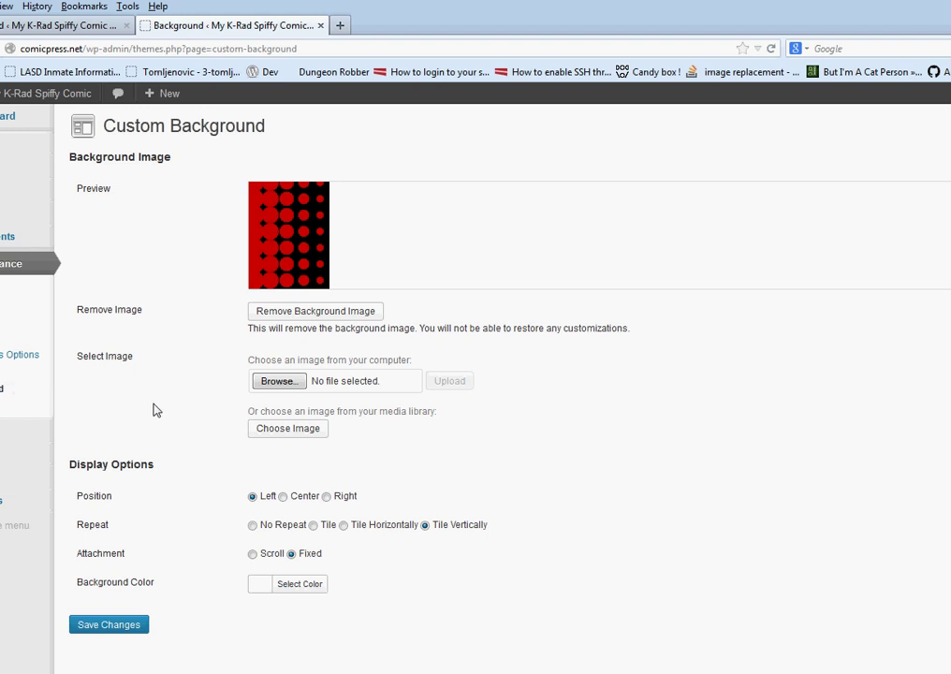
Pick the near-black #020202 background colour and save the change
left_click(300, 586)
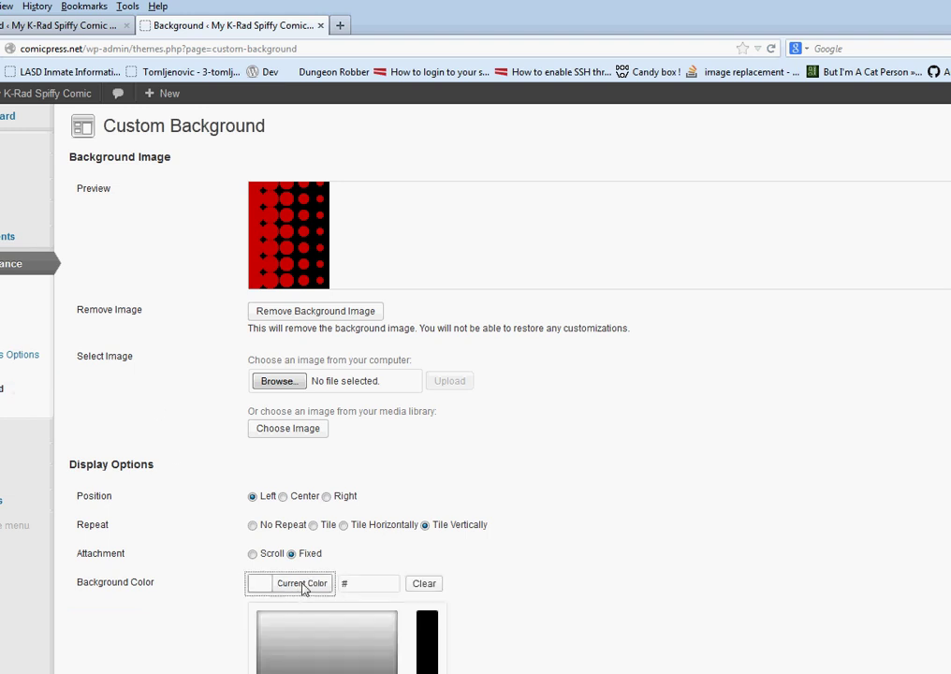
scroll(300, 622, "down", 2)
left_click_drag(293, 604, 207, 658)
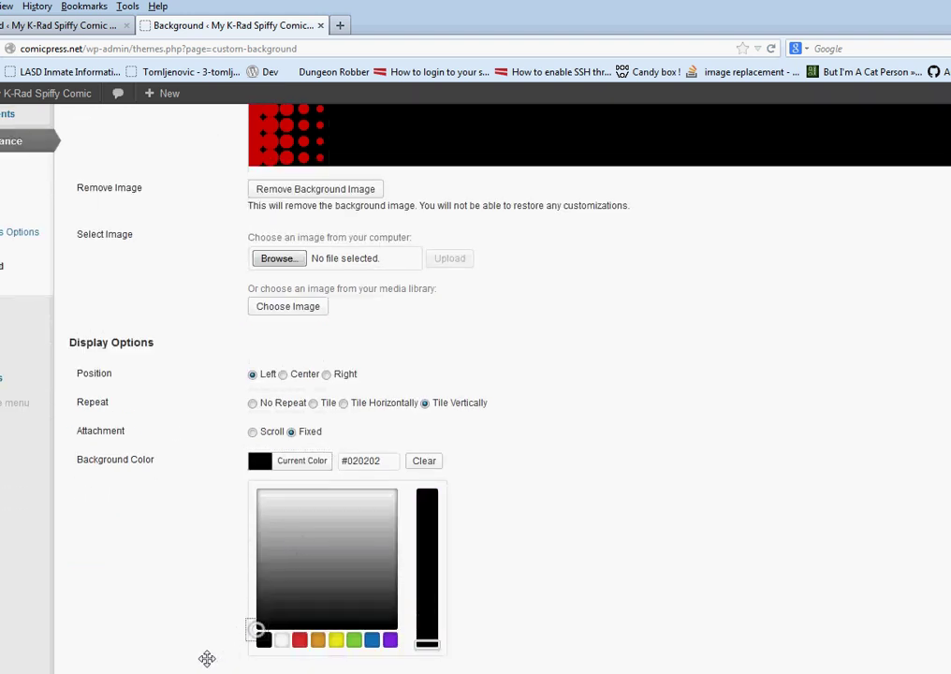
left_click(94, 673)
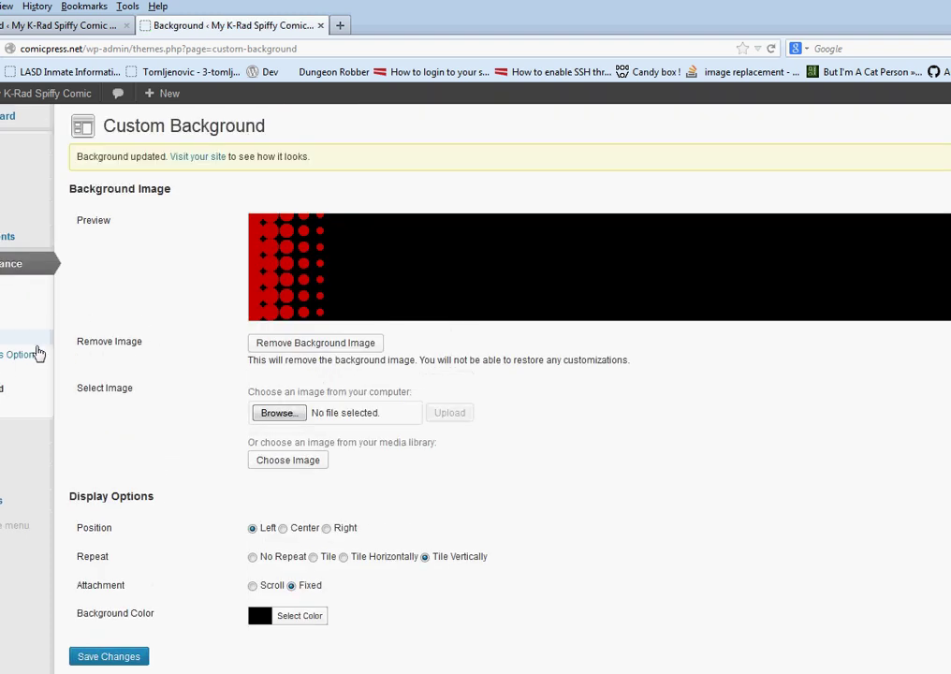
left_click(29, 359)
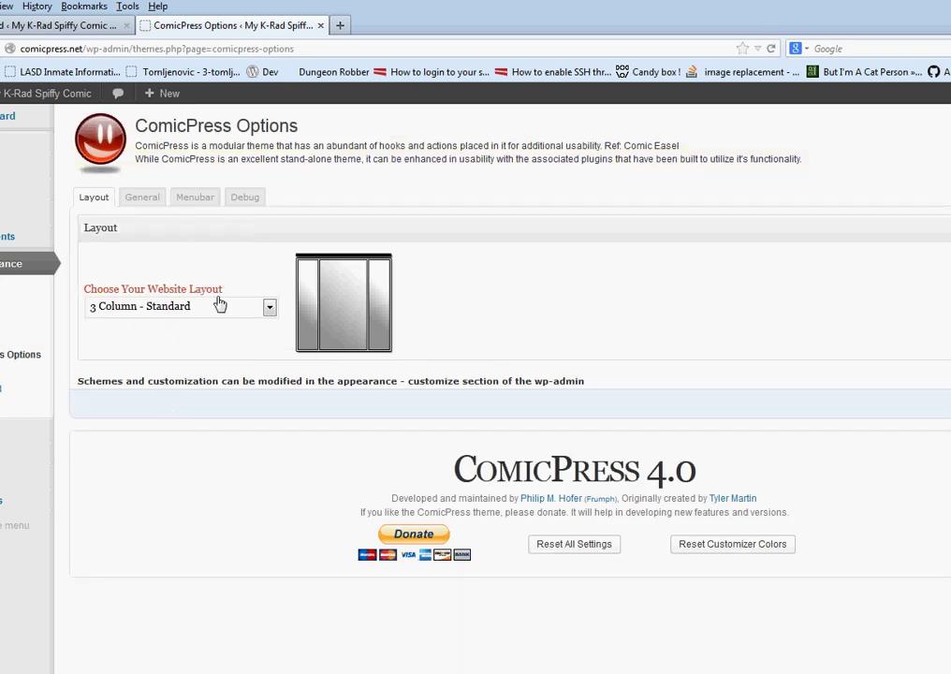
Set the ComicPress layout to 2 Column - Sidebar on Left (780px) and save
left_click(220, 305)
left_click(214, 340)
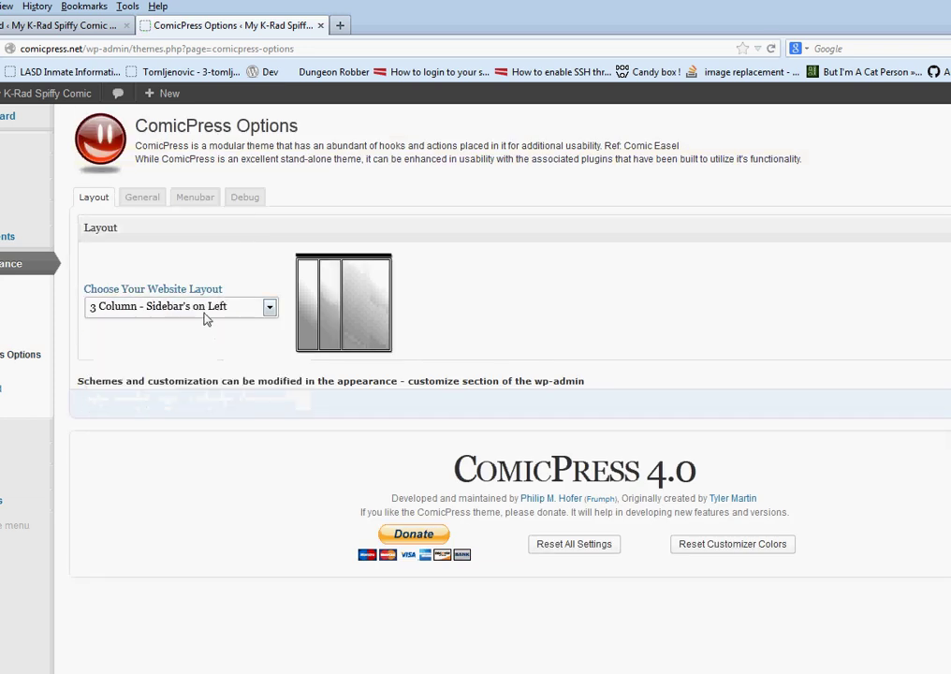
left_click(206, 309)
left_click(209, 351)
left_click(208, 307)
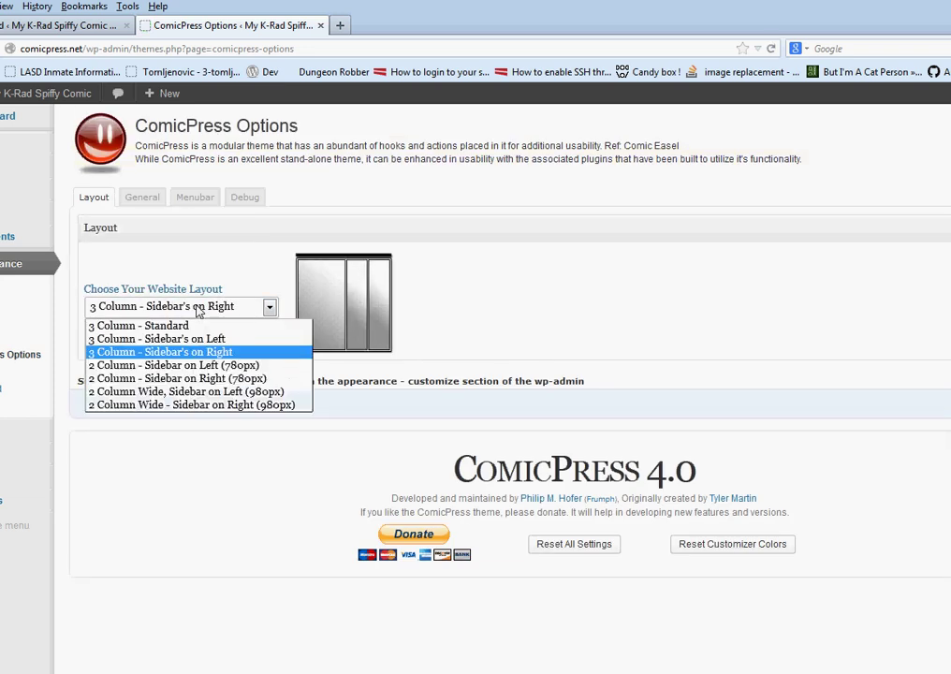
left_click(197, 366)
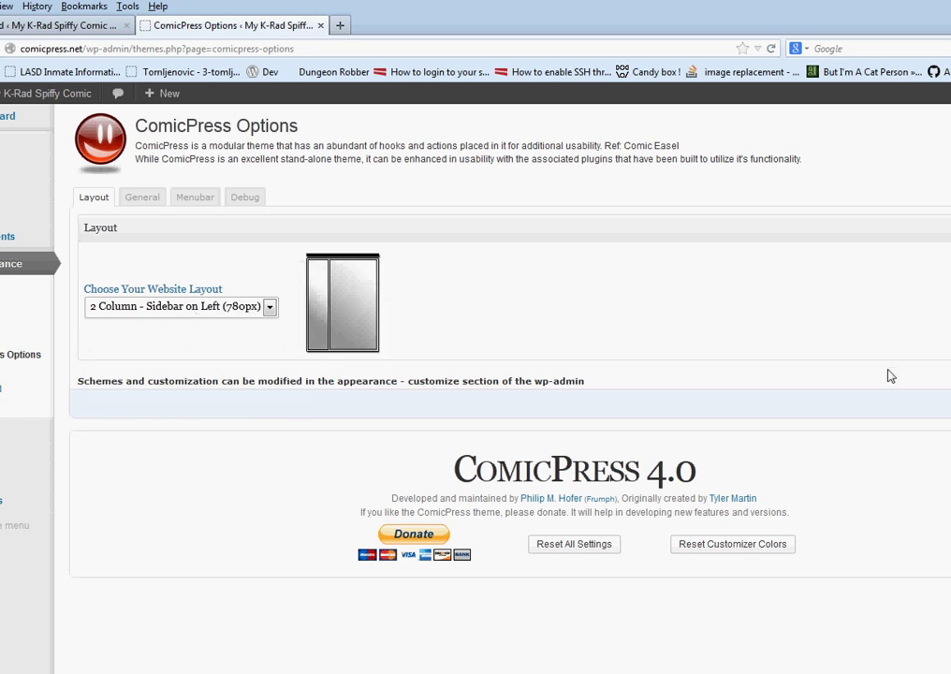
left_click(947, 404)
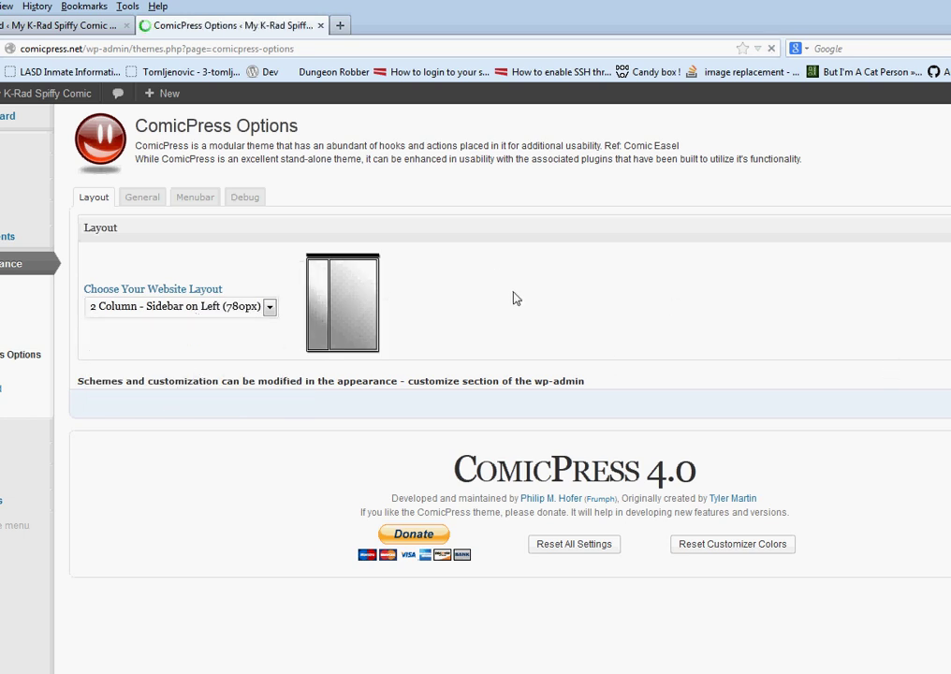
Open the live site in a new tab and launch Customize from the site-name menu
right_click(70, 92)
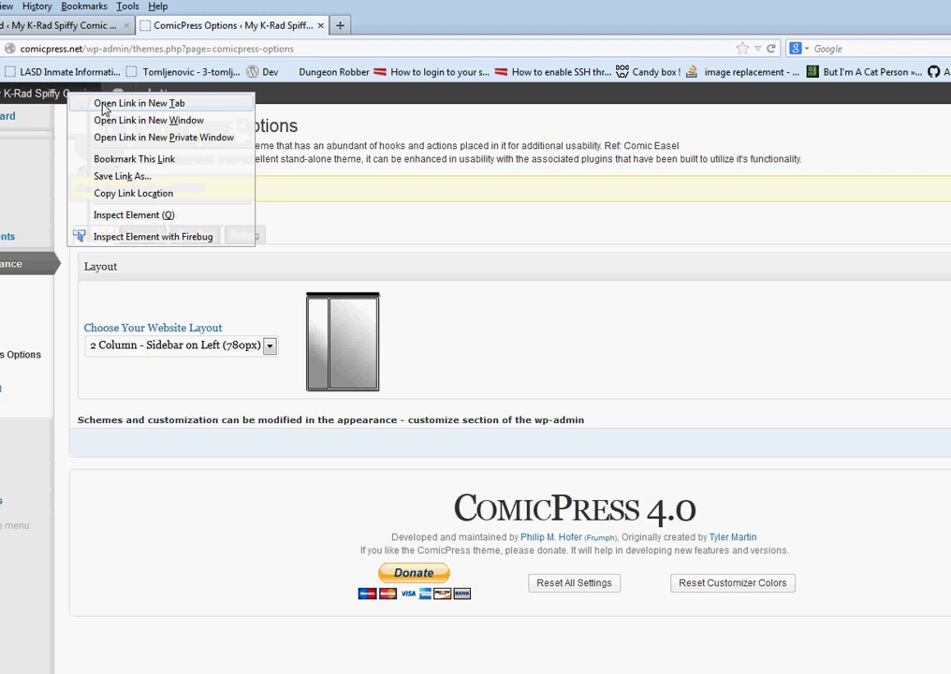
left_click(140, 102)
left_click(452, 25)
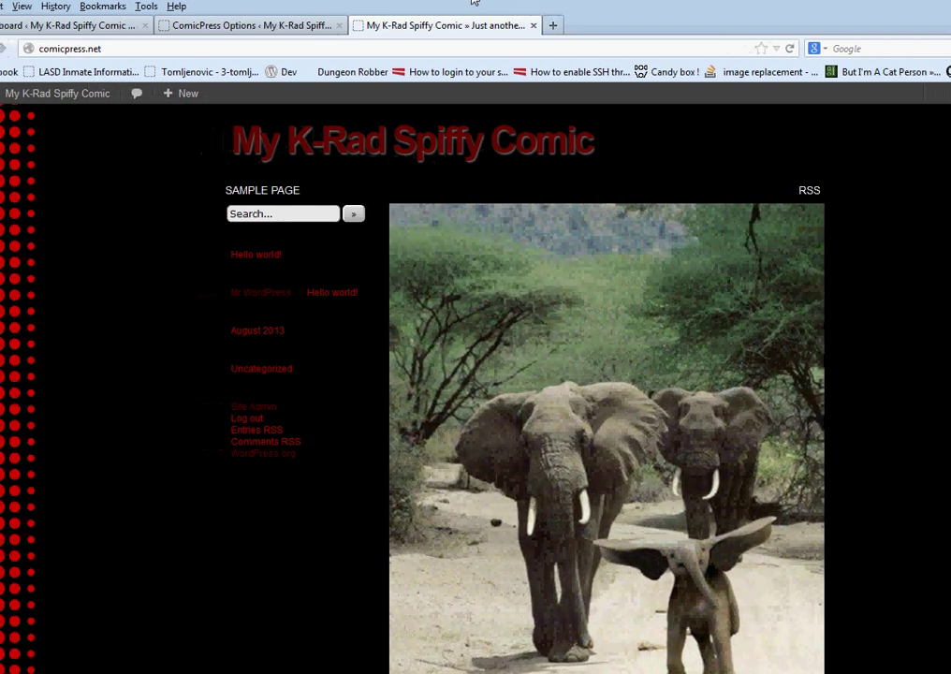
scroll(283, 338, "down", 5)
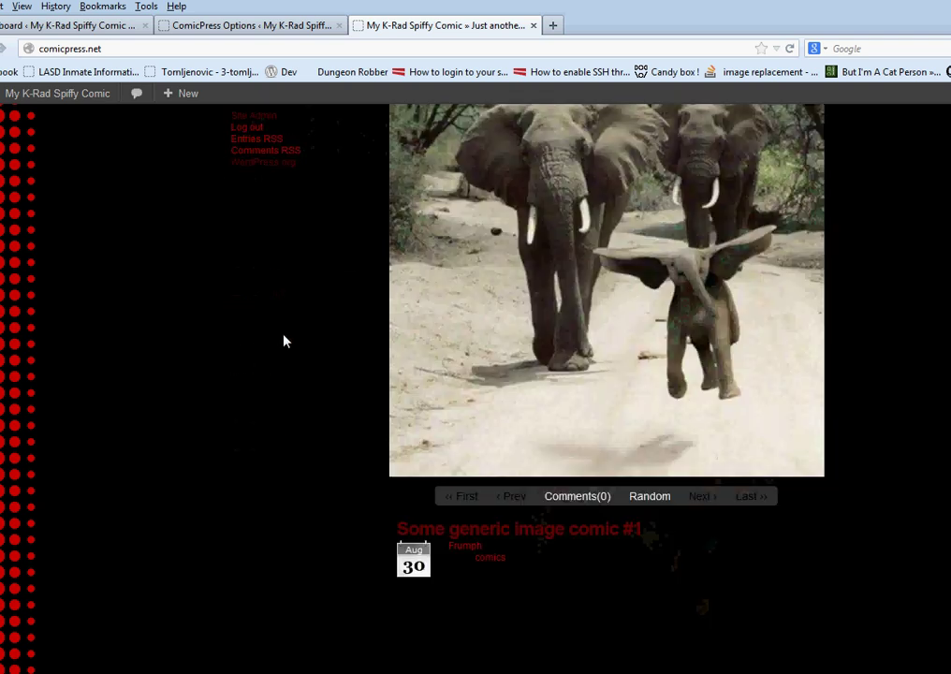
scroll(285, 341, "up", 5)
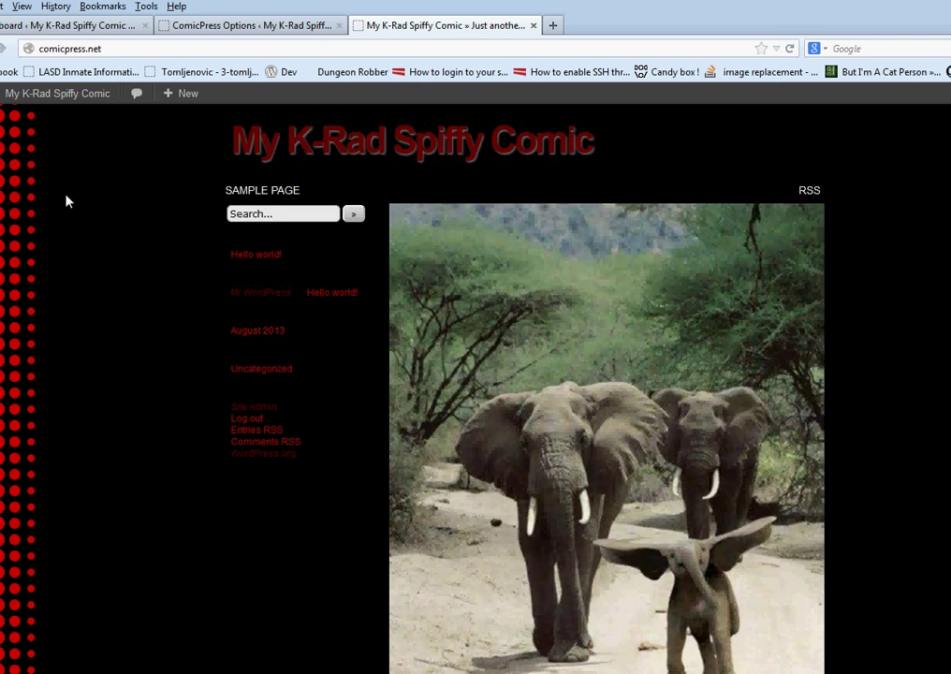
mouse_move(62, 97)
left_click(58, 159)
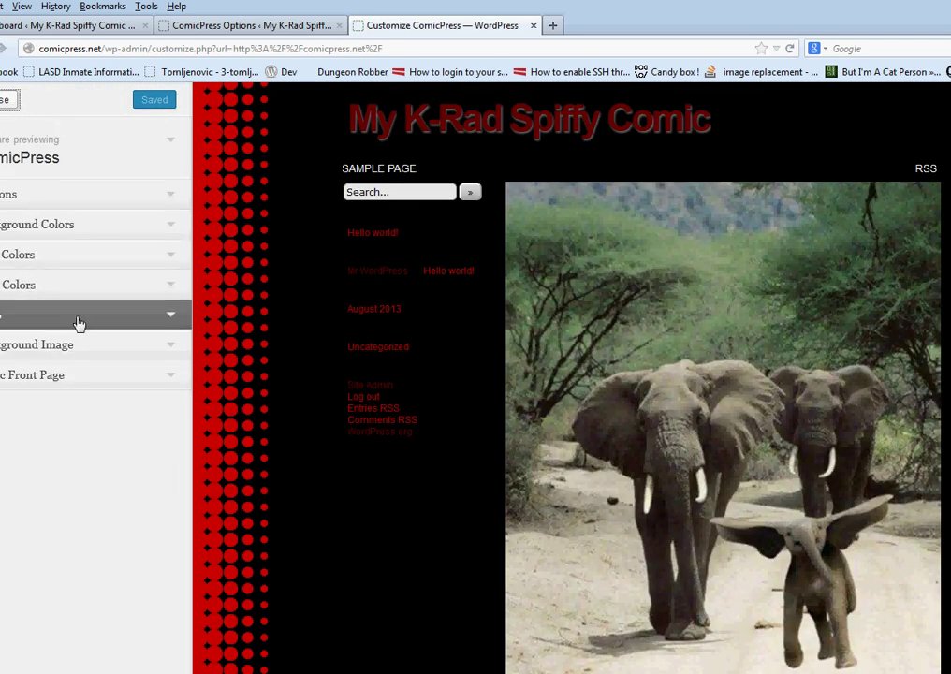
Set the content-wrapper background colour to white #ffffff under Background Colors
left_click(78, 348)
left_click(79, 344)
left_click(74, 229)
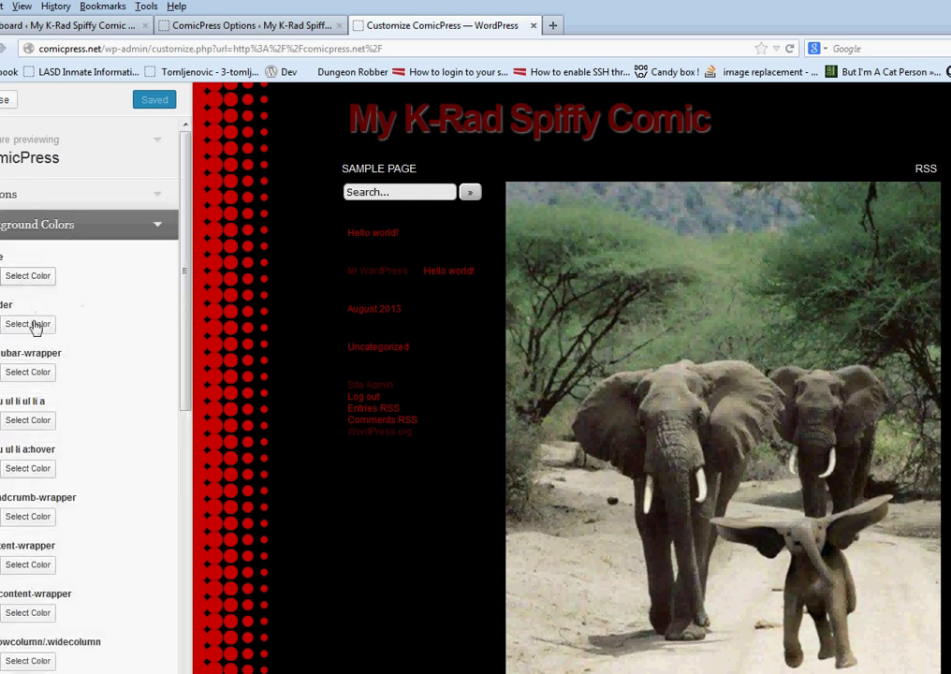
scroll(38, 432, "down", 3)
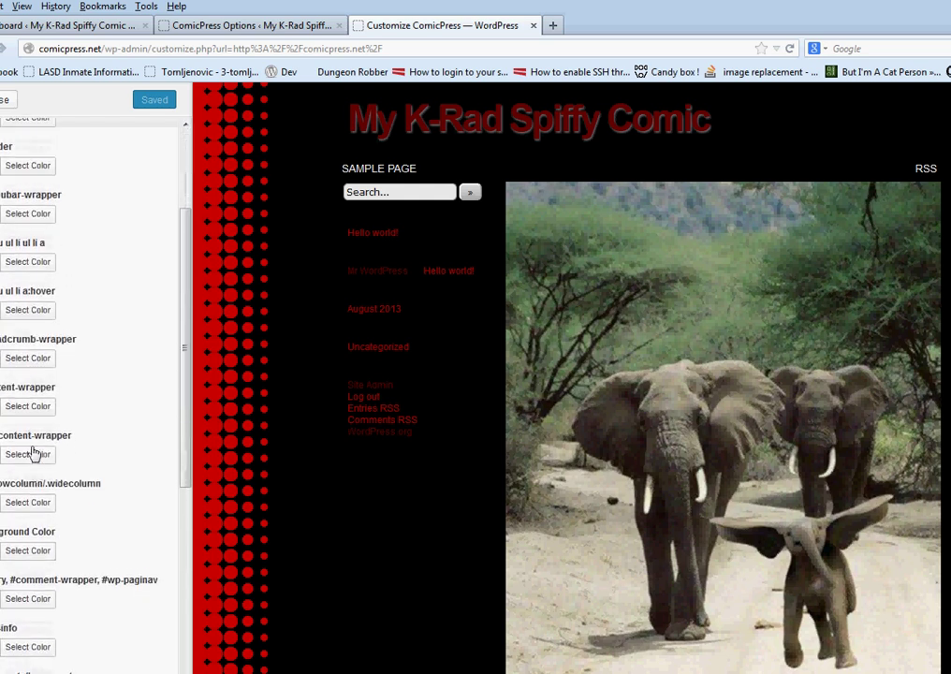
left_click(34, 453)
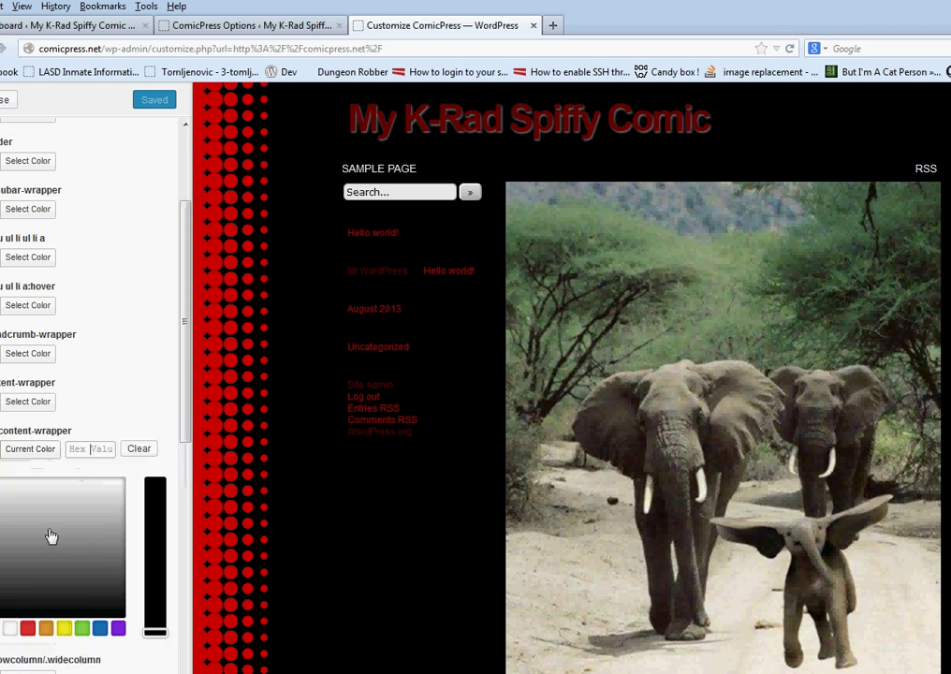
left_click(159, 403)
scroll(328, 397, "down", 5)
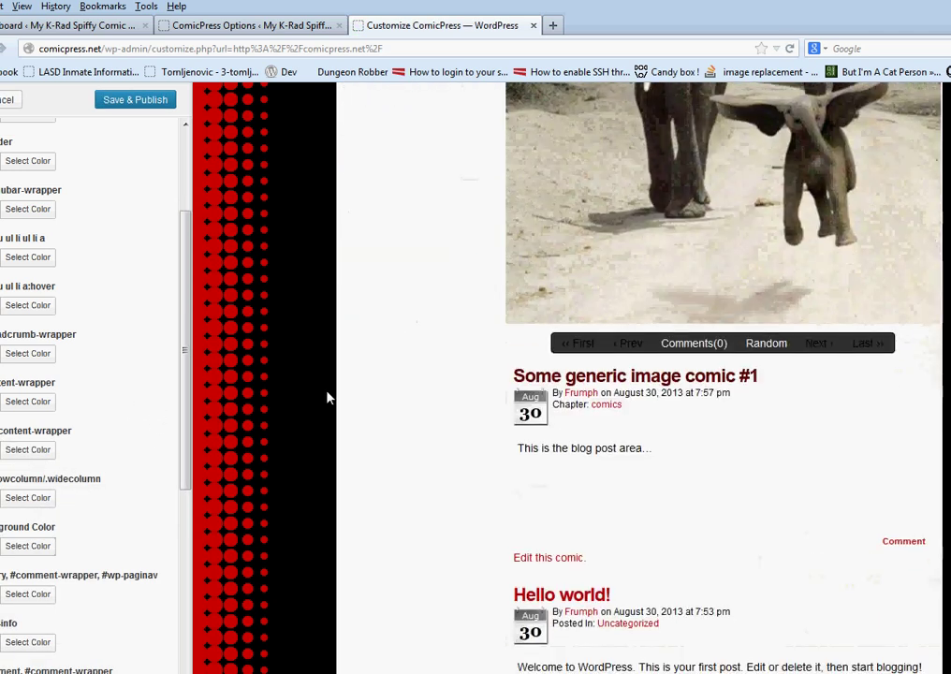
scroll(327, 396, "up", 5)
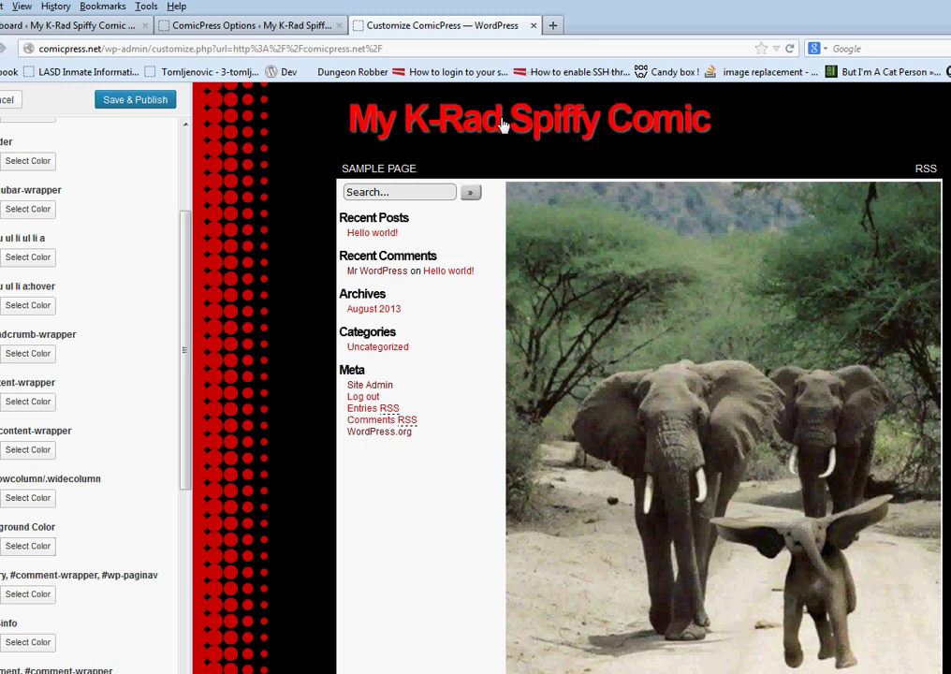
scroll(51, 267, "up", 3)
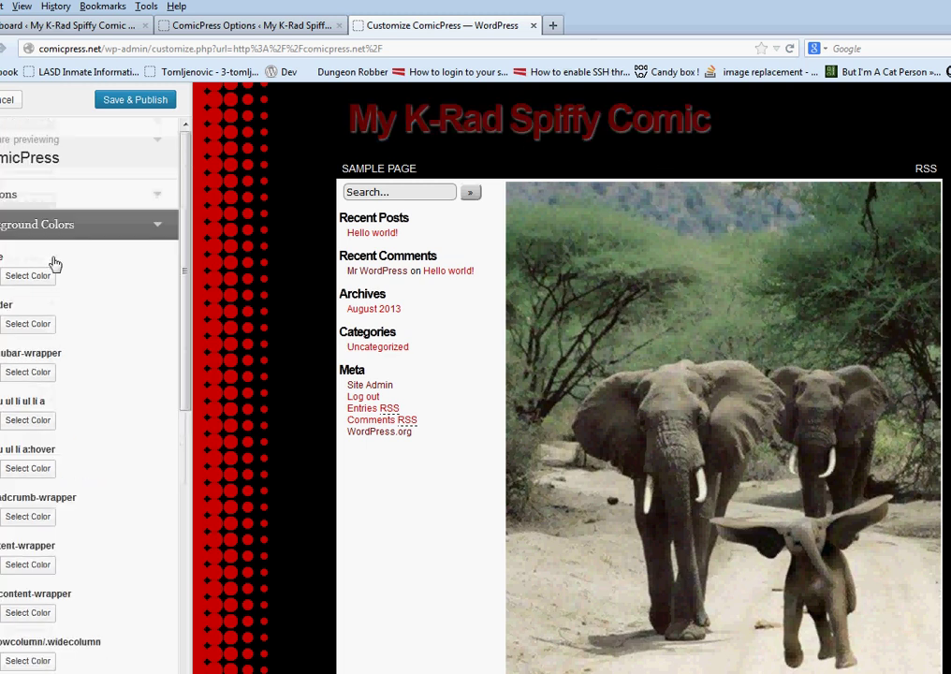
Set the .header-info .description tagline colour to white #ffffff
left_click(84, 219)
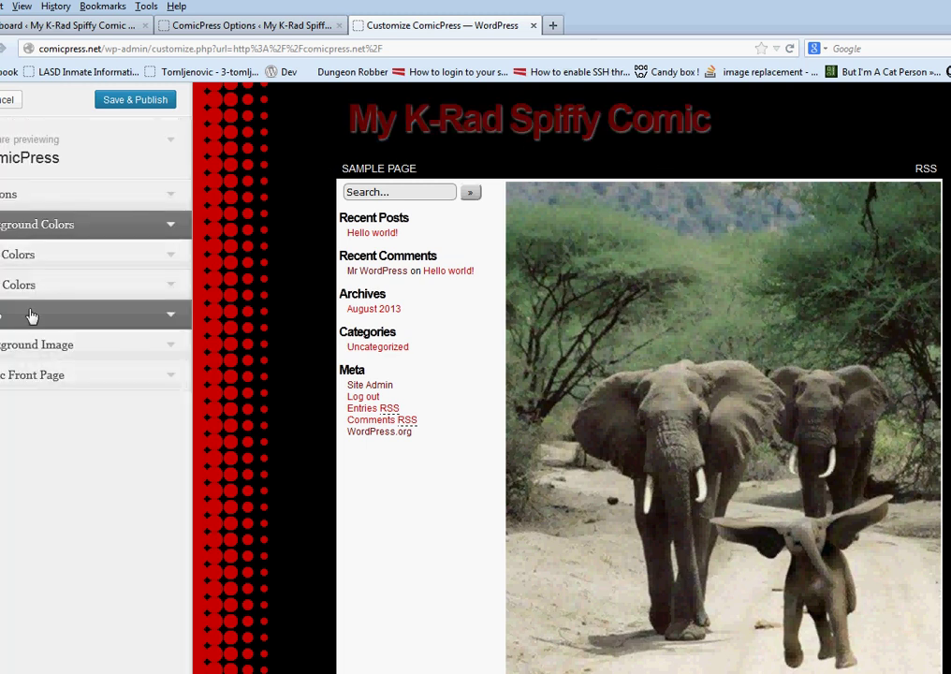
left_click(106, 271)
left_click(30, 402)
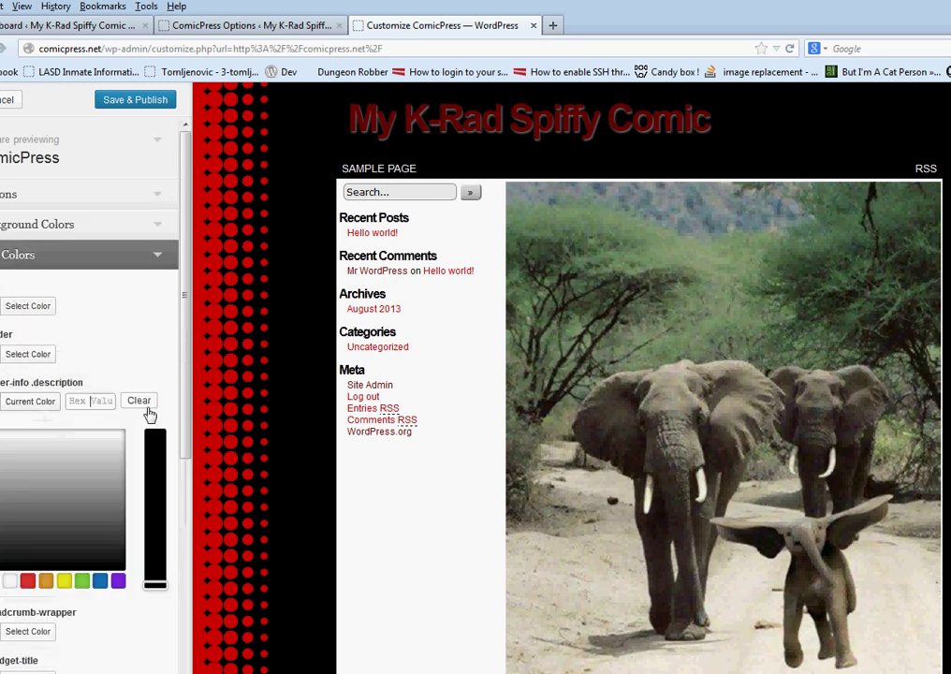
left_click_drag(122, 467, 146, 399)
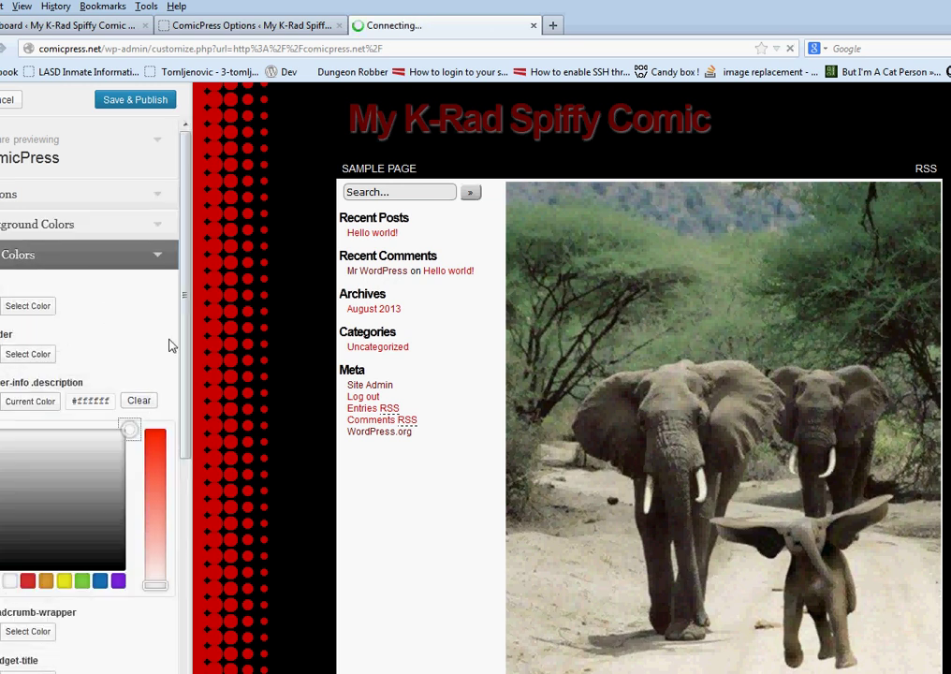
left_click(161, 349)
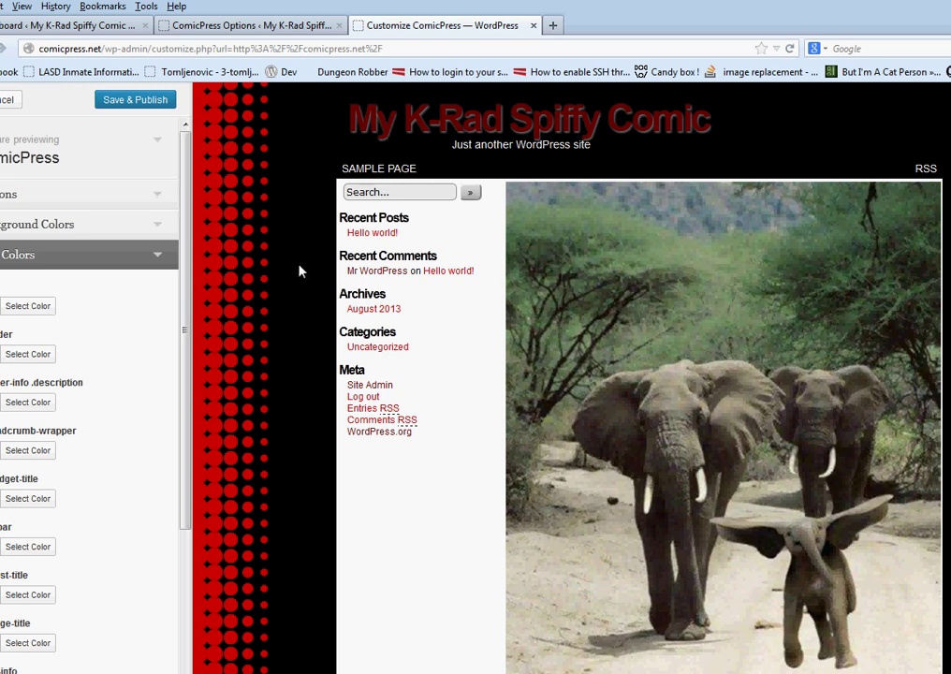
scroll(75, 349, "down", 1)
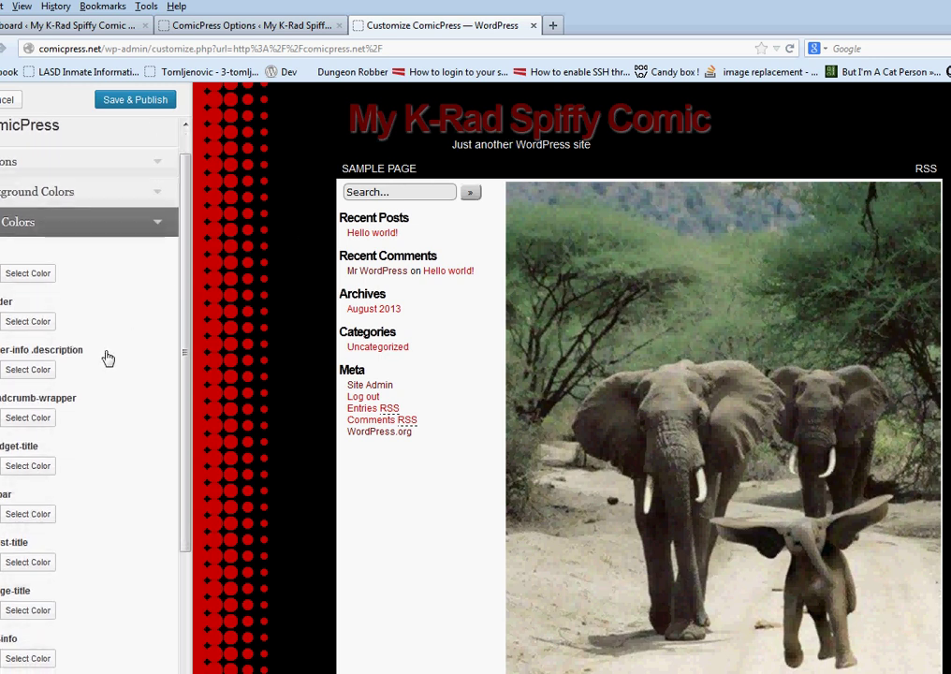
scroll(105, 356, "down", 2)
scroll(108, 359, "down", 1)
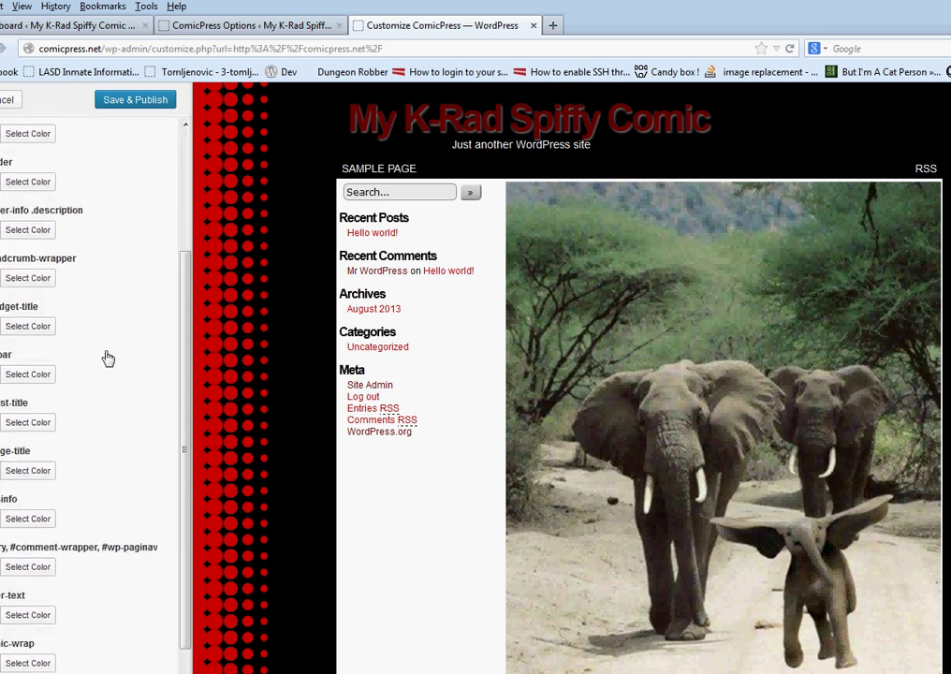
scroll(107, 359, "up", 2)
scroll(107, 358, "down", 1)
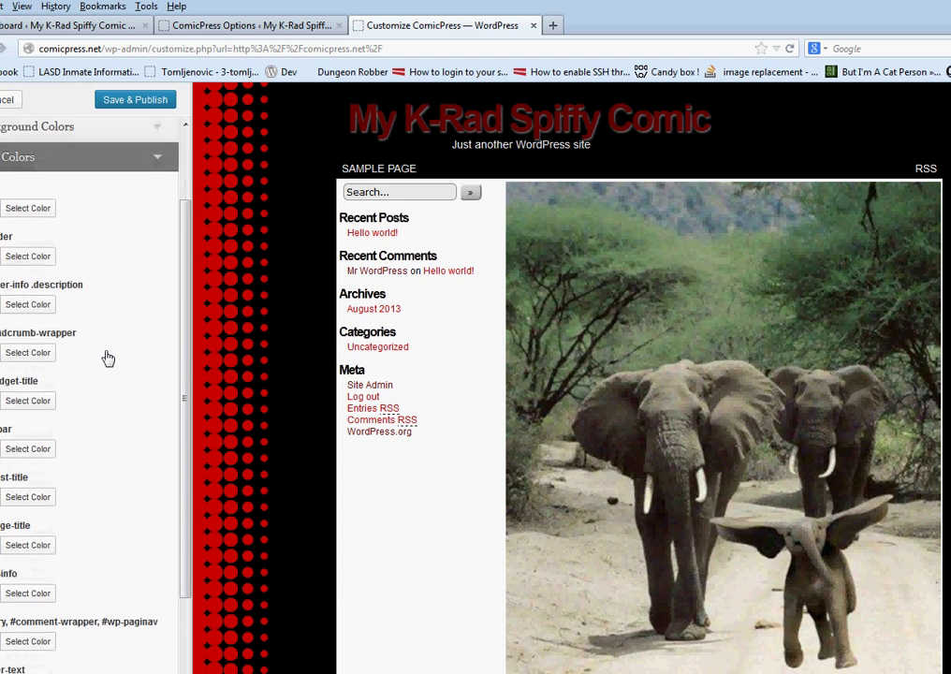
scroll(107, 358, "up", 2)
Give the subar-wrapper menu bar the blue #1e73be background
left_click(94, 217)
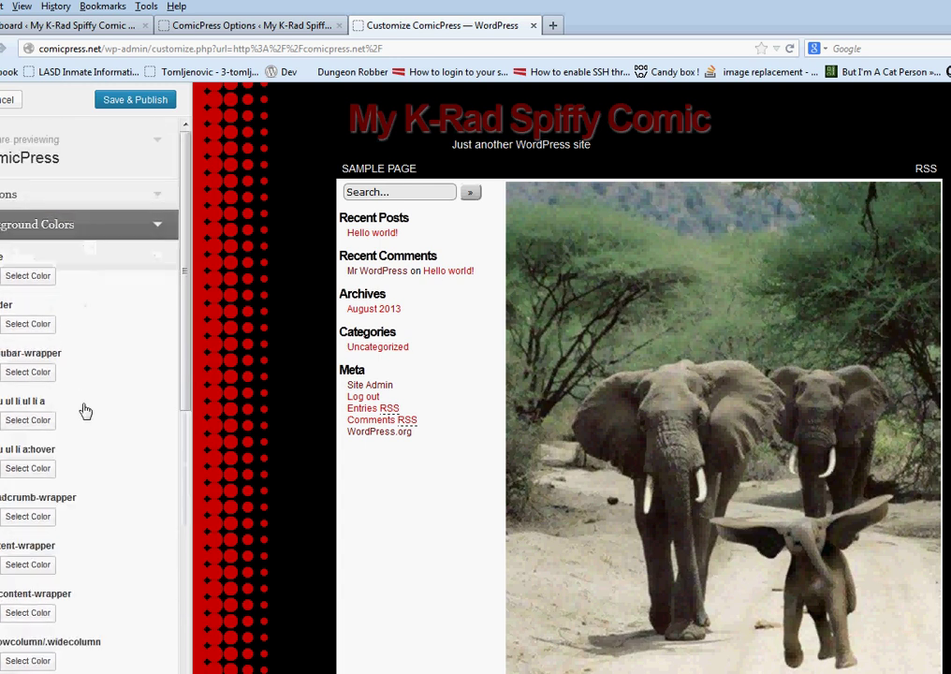
left_click(28, 373)
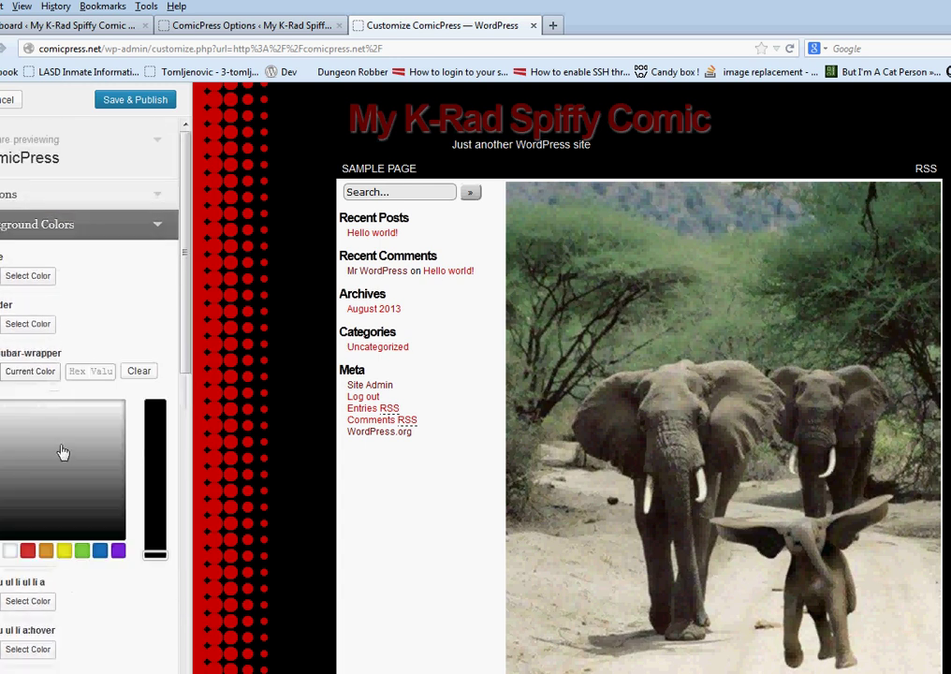
left_click(58, 497)
left_click(99, 551)
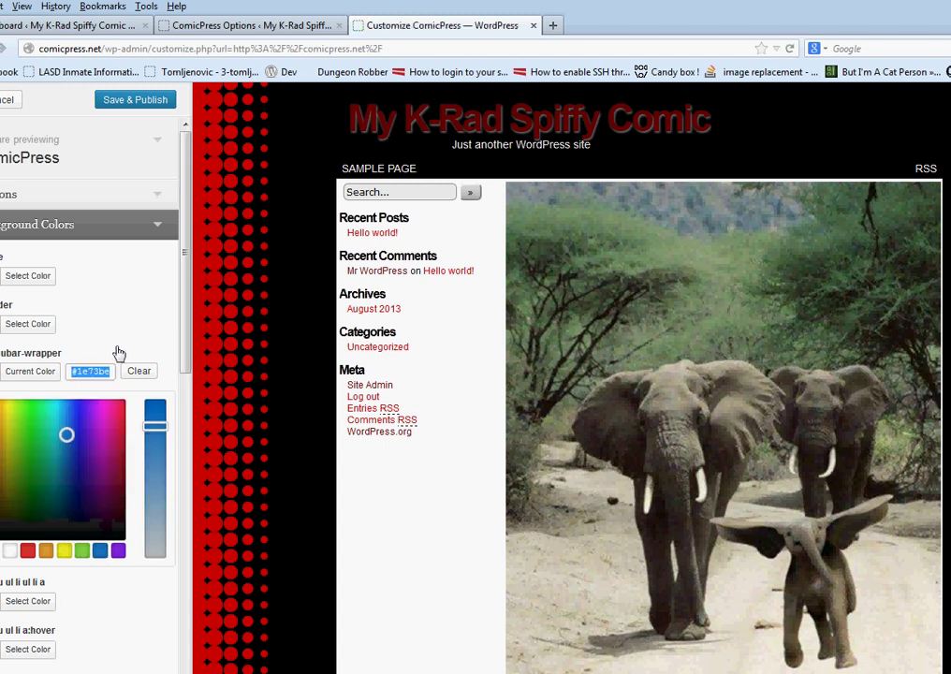
left_click(122, 347)
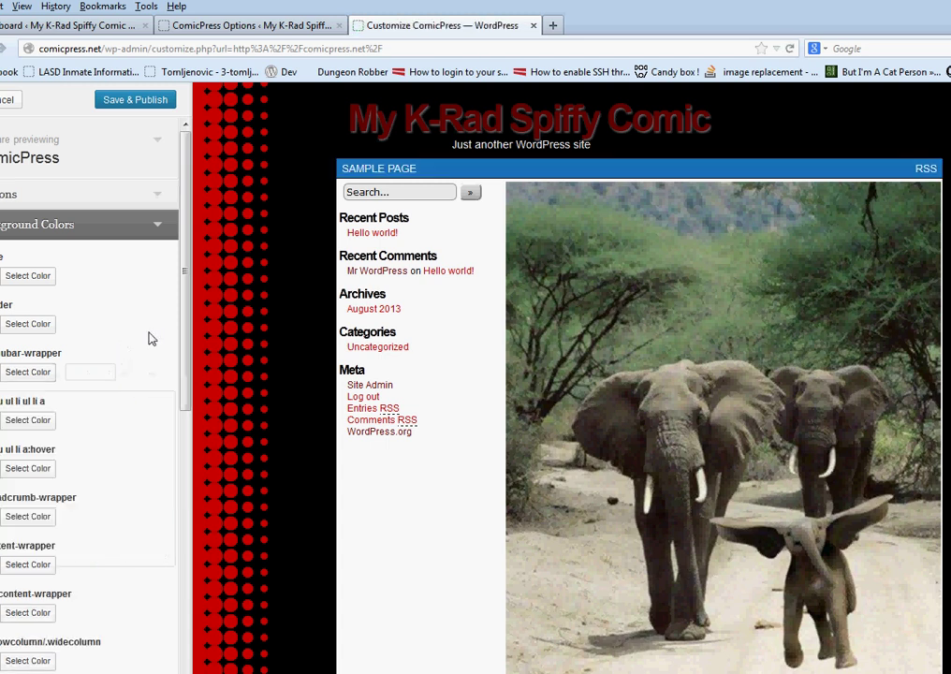
scroll(212, 356, "down", 3)
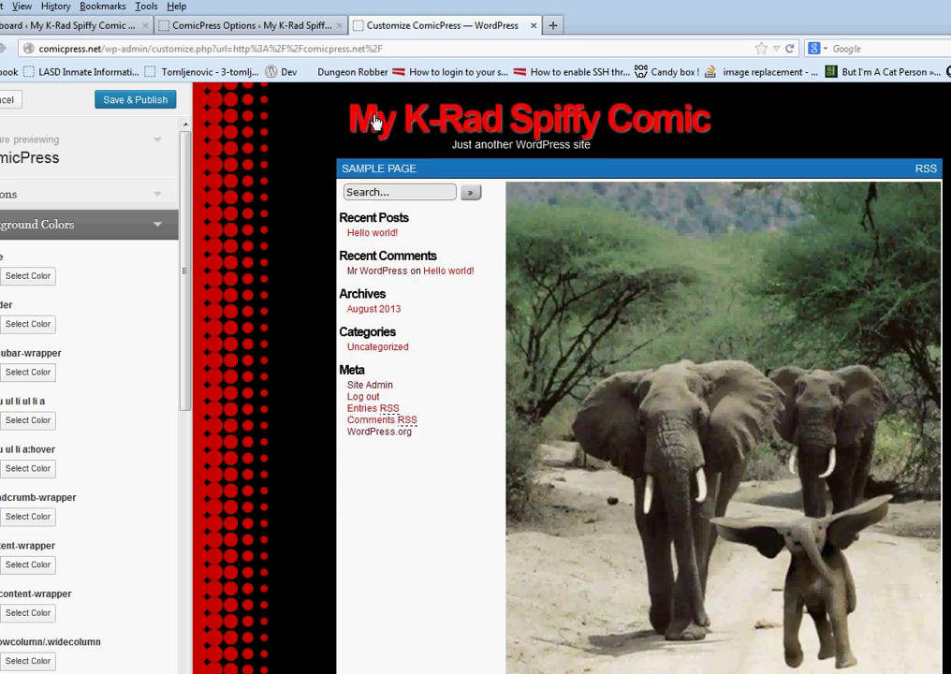
left_click(108, 229)
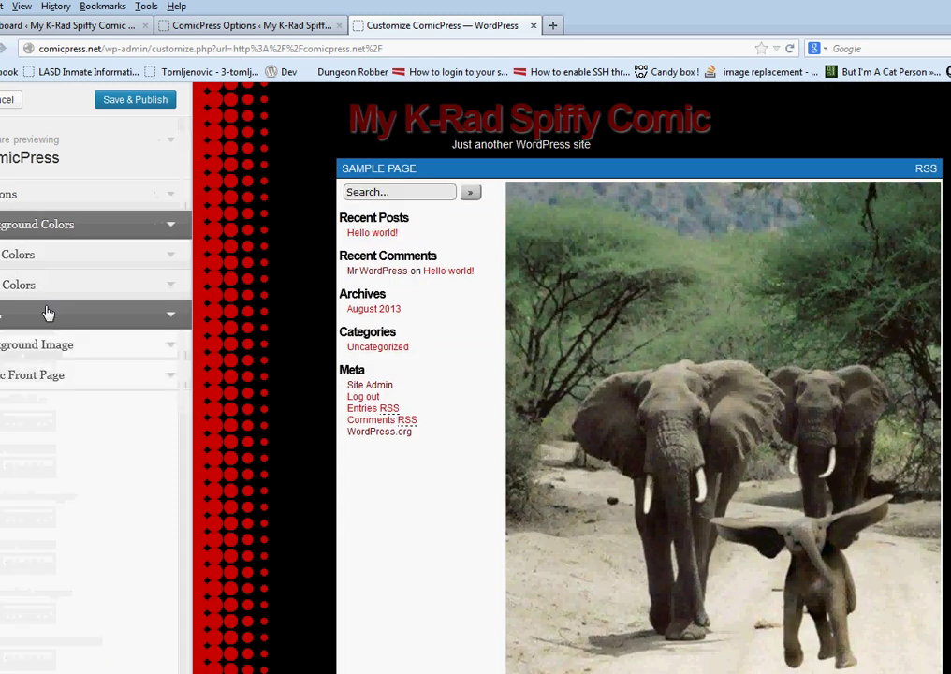
Set the header h1 a site title colour to white #ffffff
left_click(90, 286)
scroll(75, 407, "down", 2)
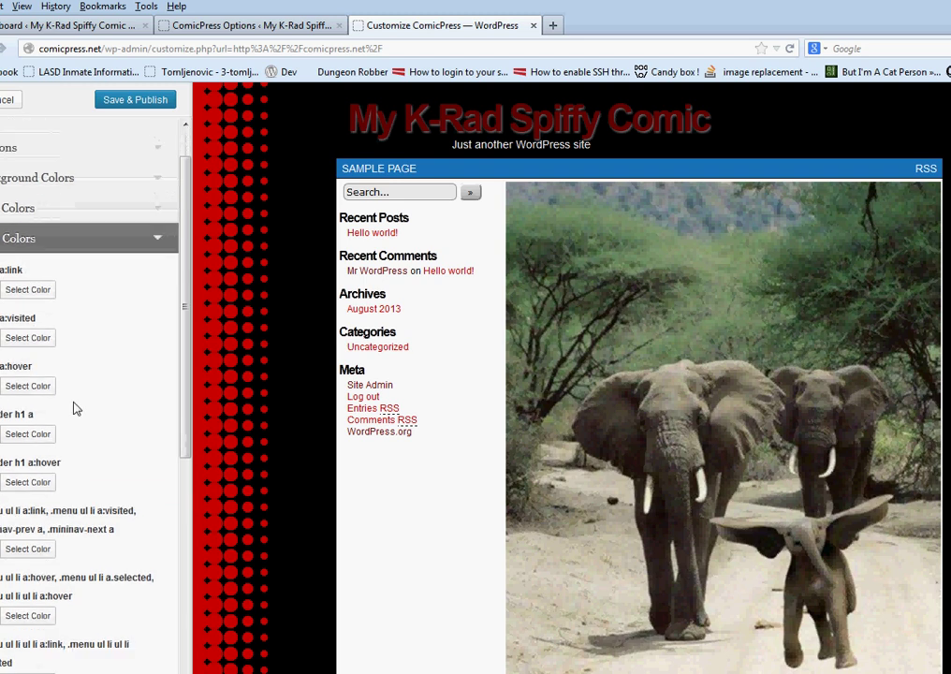
left_click(26, 415)
left_click_drag(101, 468, 144, 367)
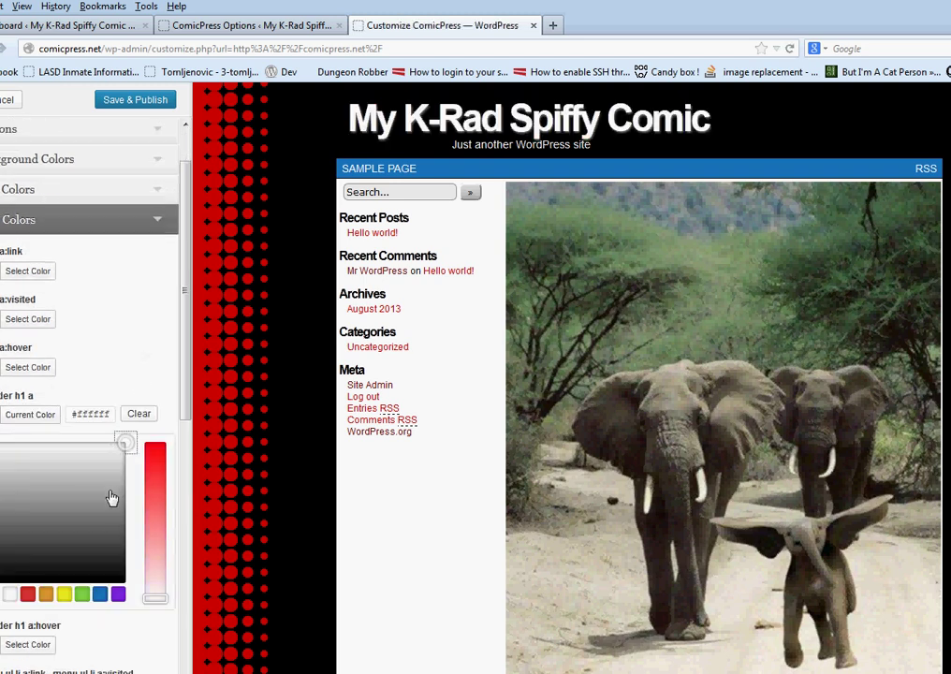
left_click(160, 388)
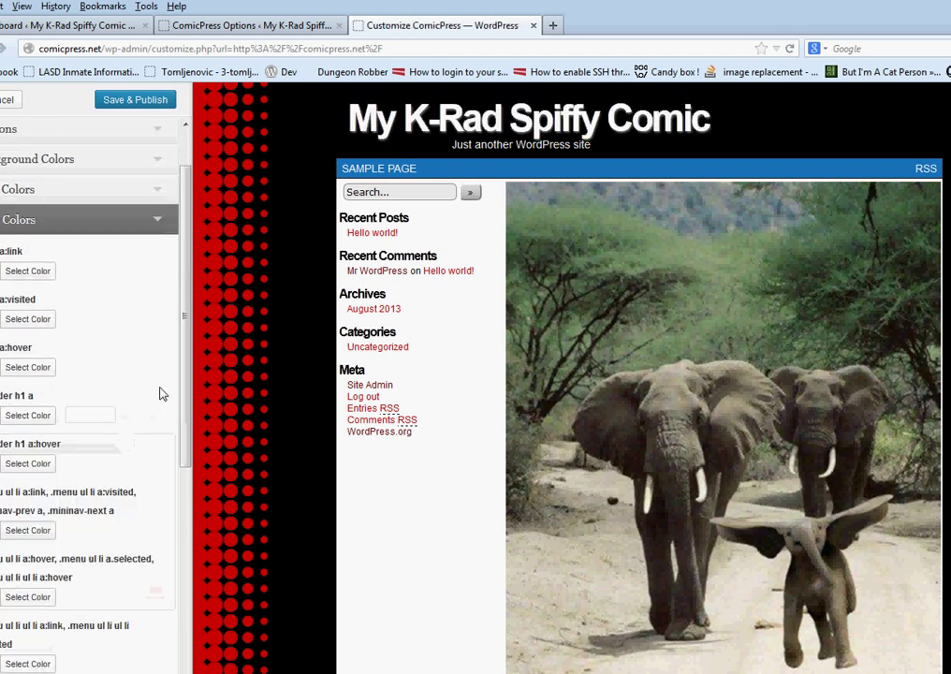
Choose a hover colour for header h1 a after trying grey and red
left_click(45, 466)
left_click(64, 569)
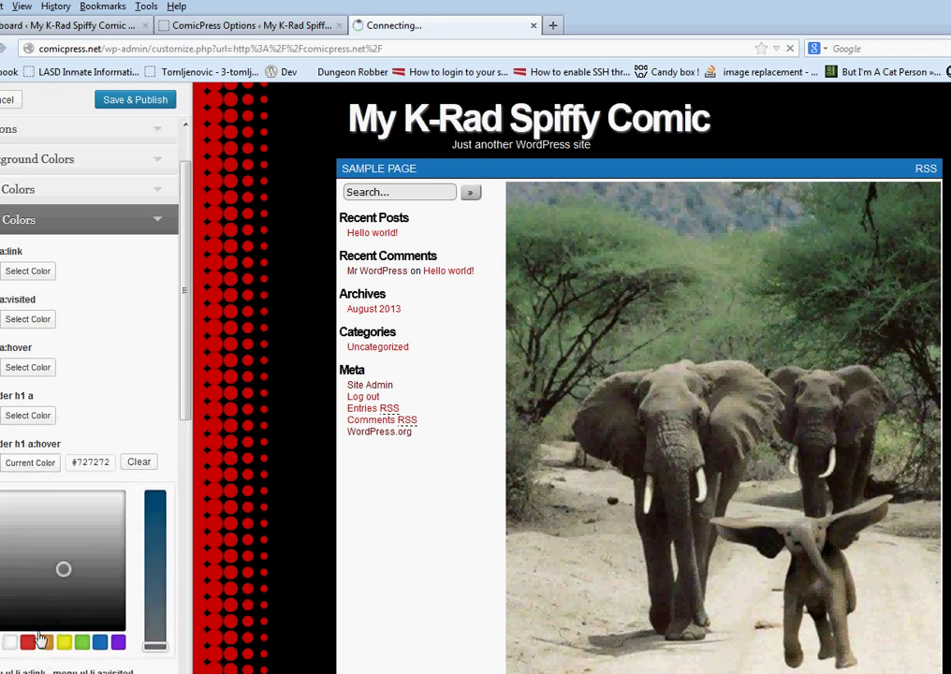
left_click(29, 643)
left_click(148, 404)
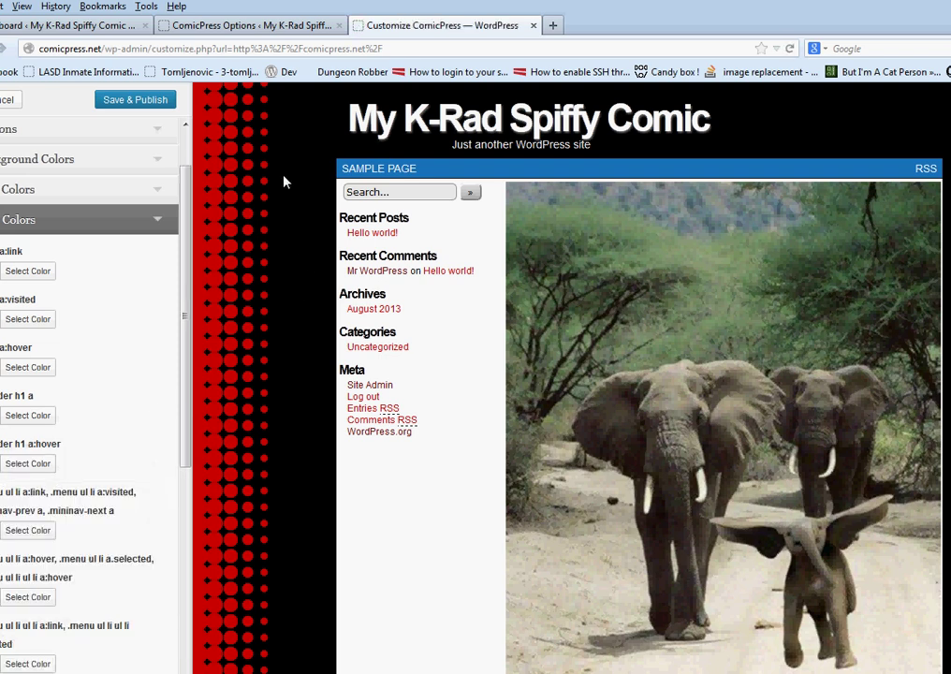
left_click(27, 463)
left_click(76, 489)
left_click(137, 342)
scroll(315, 307, "down", 5)
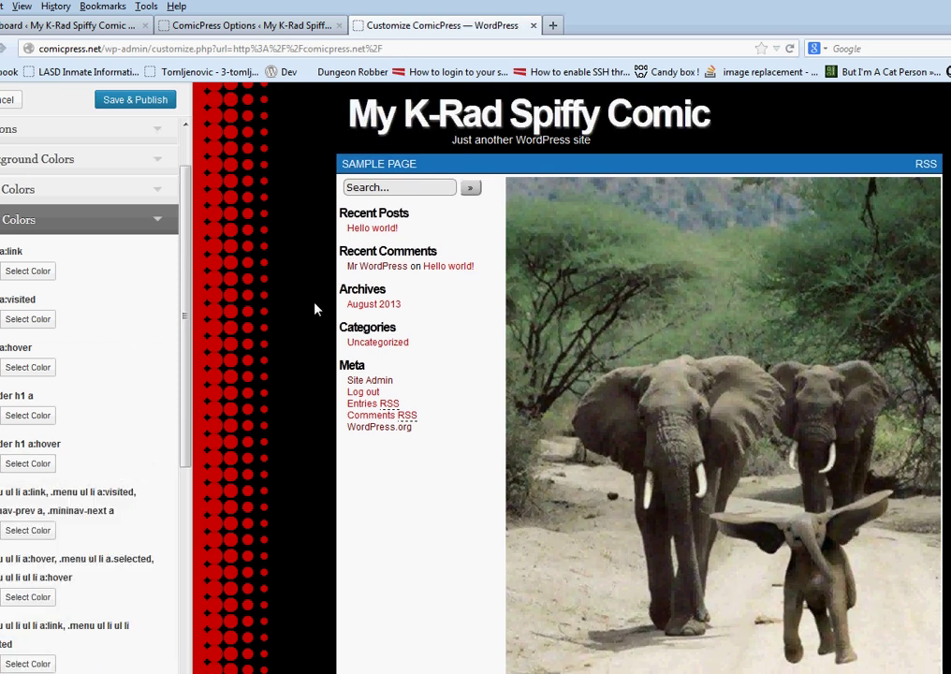
scroll(315, 307, "up", 5)
scroll(411, 435, "down", 5)
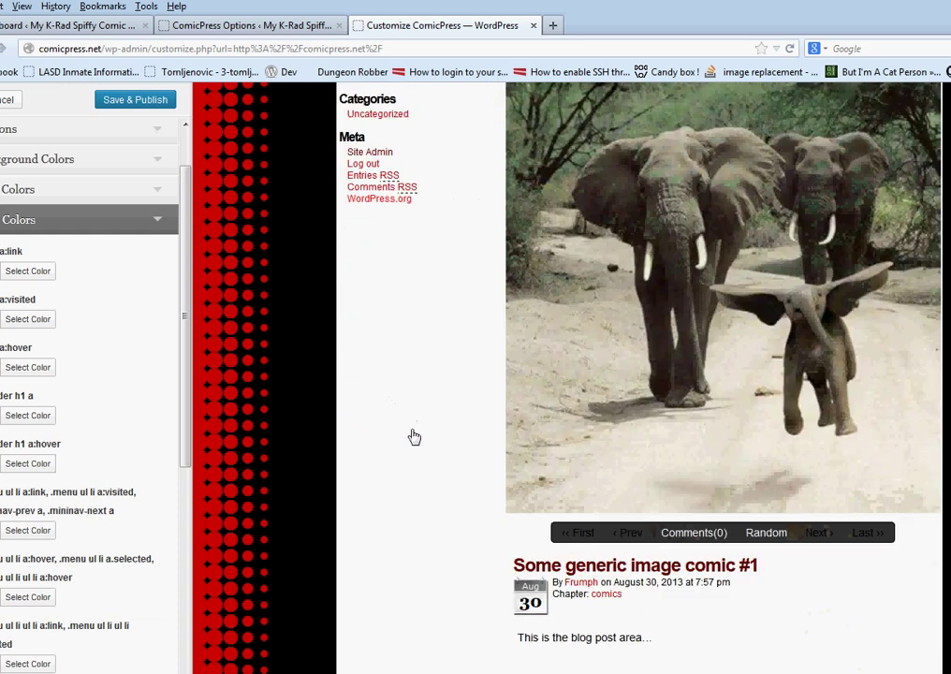
scroll(479, 378, "up", 5)
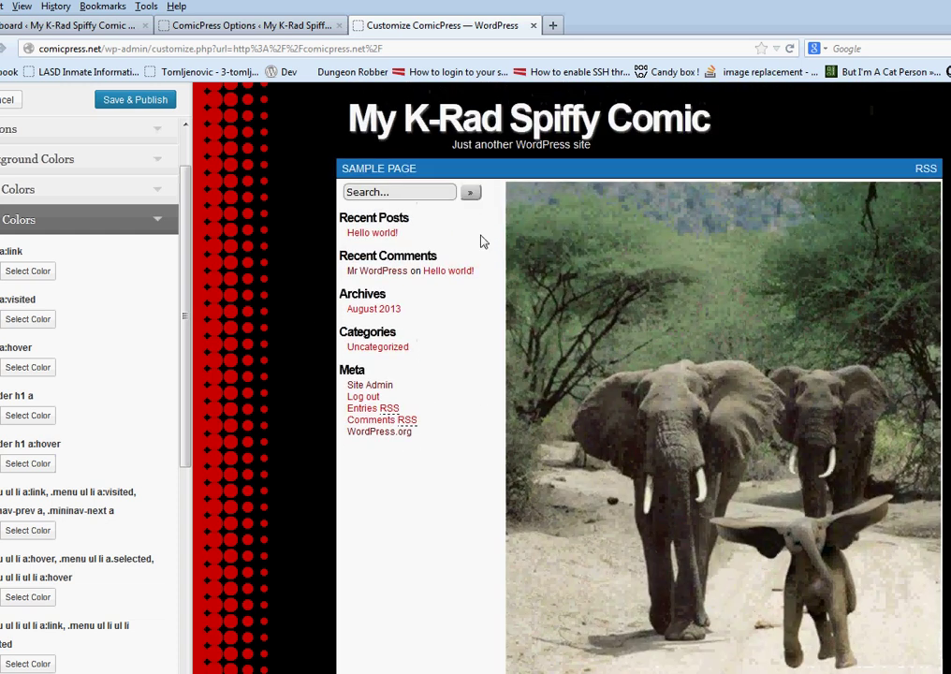
scroll(102, 456, "down", 1)
scroll(102, 455, "down", 3)
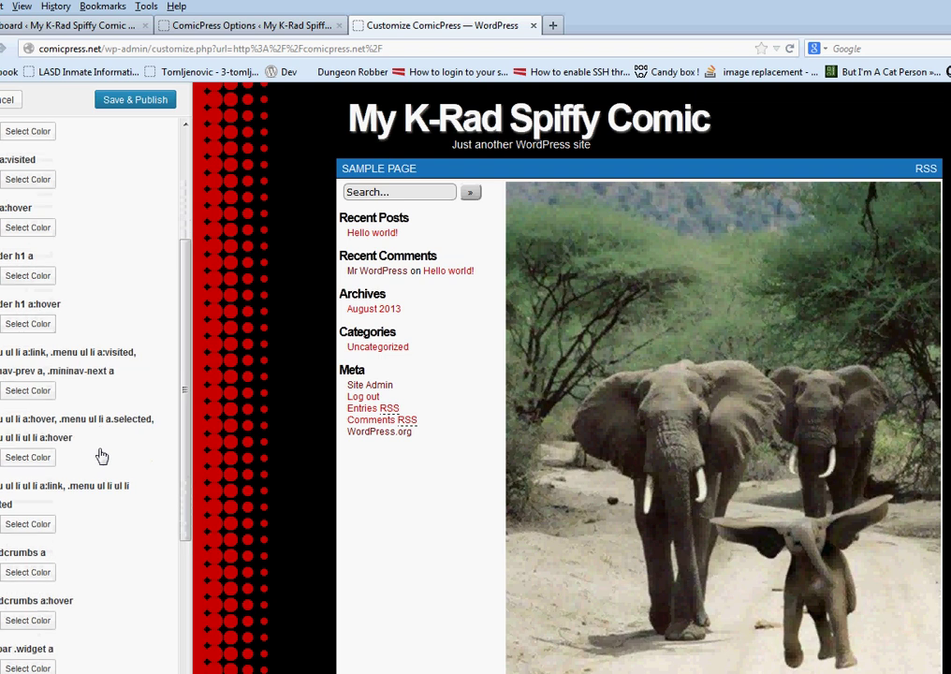
scroll(102, 456, "up", 5)
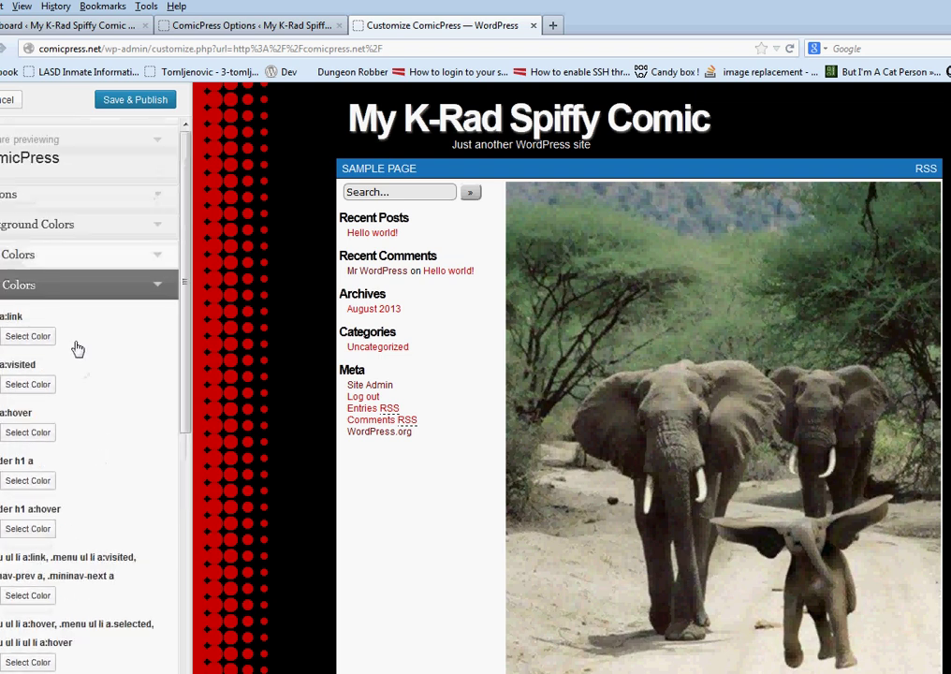
Make a:link blue and a:visited a slightly different shade of blue
left_click(38, 335)
left_click(99, 514)
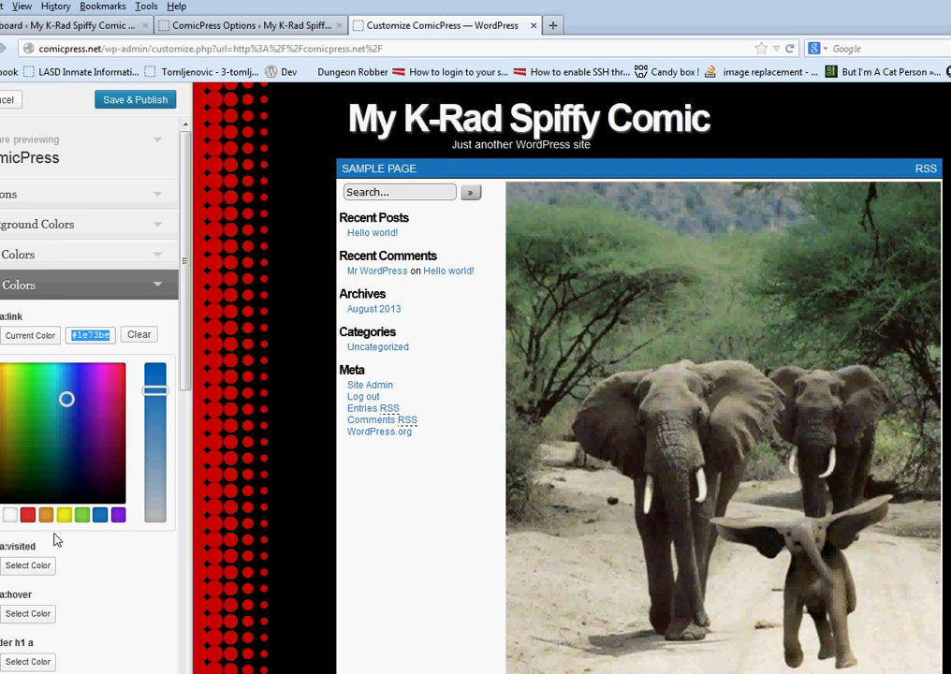
left_click(128, 273)
left_click(32, 383)
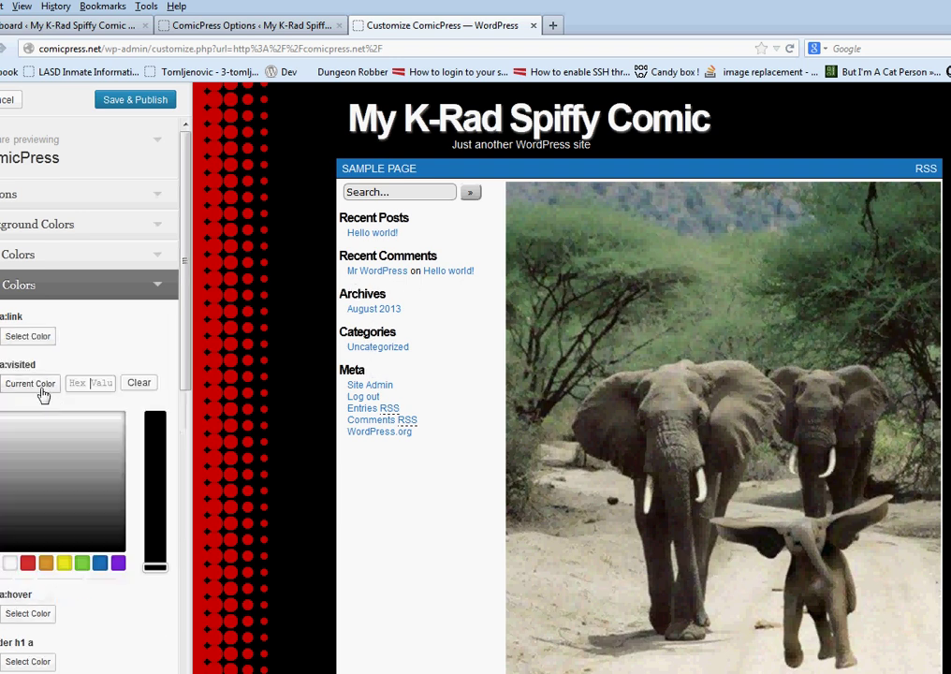
left_click(97, 562)
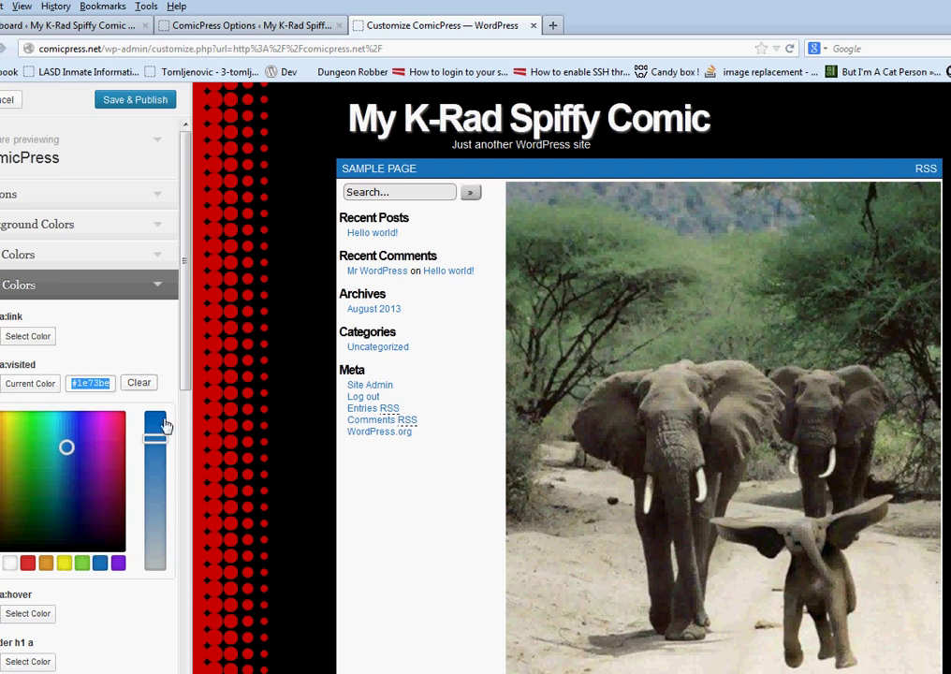
left_click_drag(166, 424, 166, 449)
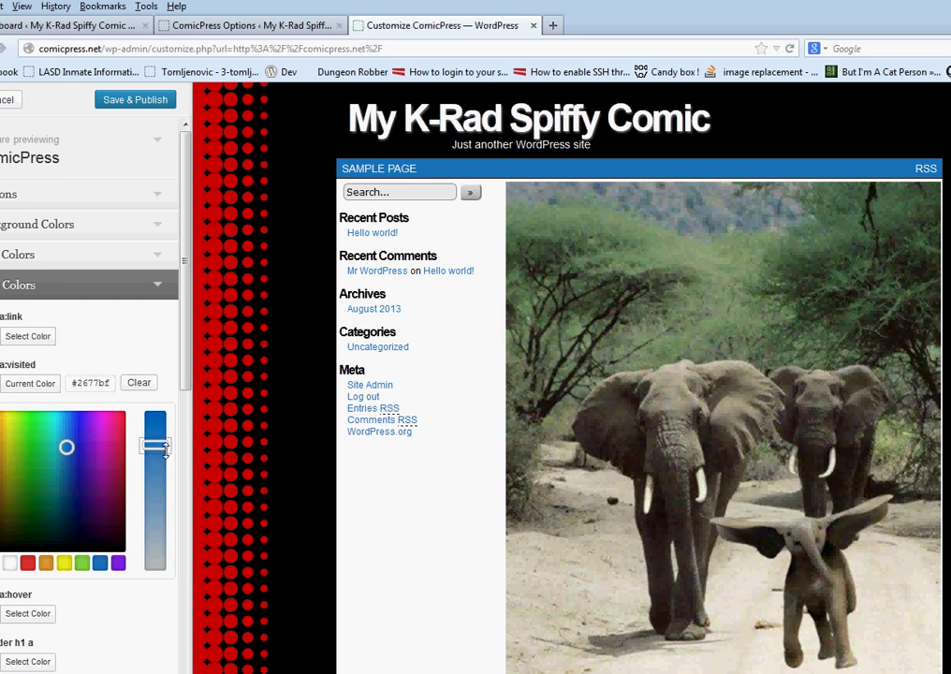
left_click(164, 357)
Set a:hover to bright red and Save & Publish the link colours
left_click(13, 431)
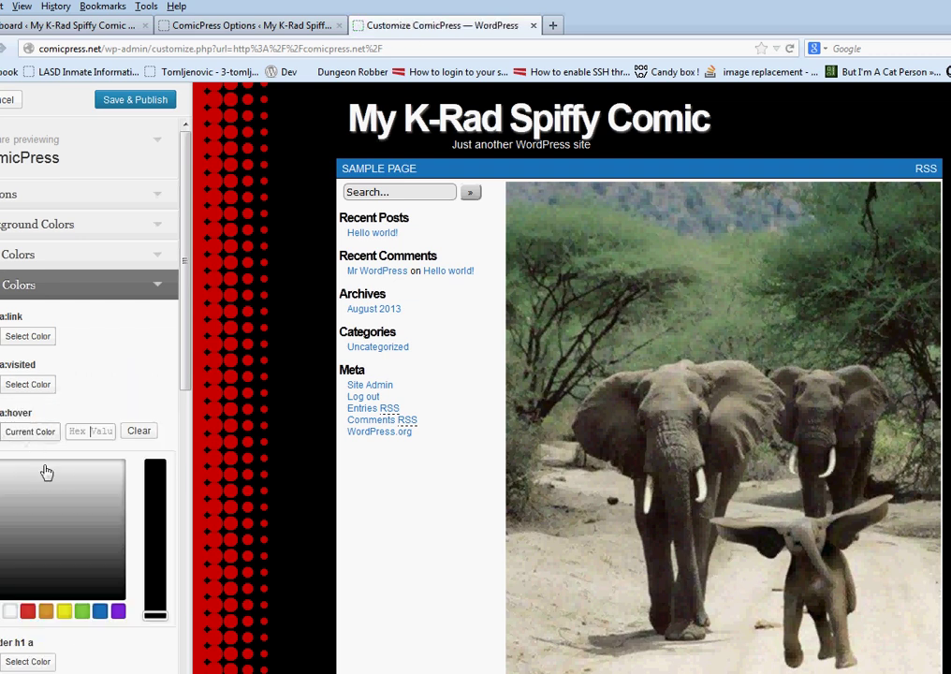
left_click(27, 611)
left_click(154, 496)
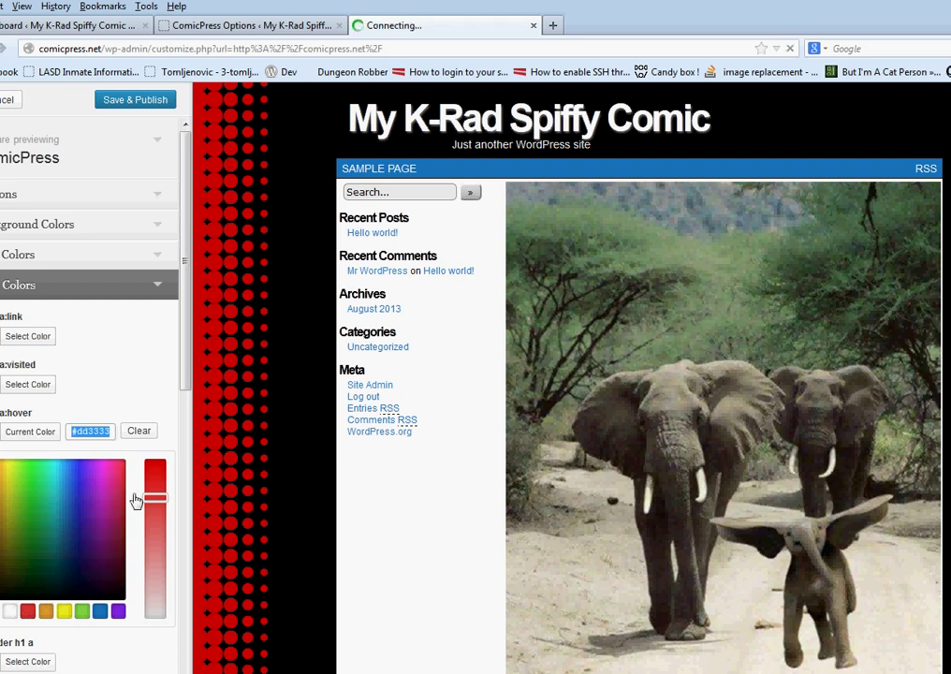
left_click_drag(0, 476, 0, 458)
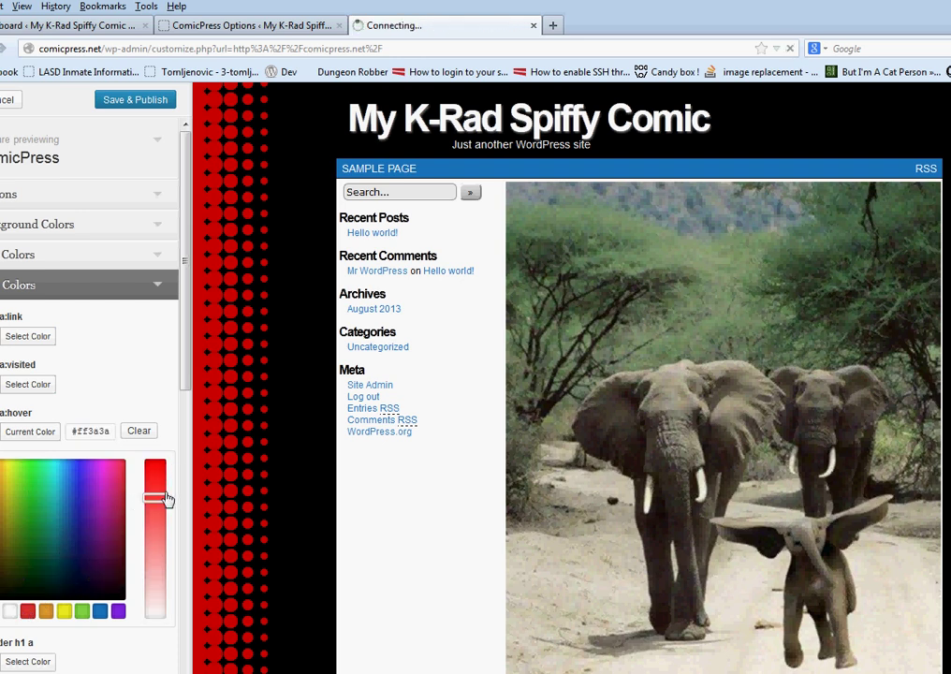
left_click_drag(159, 497, 157, 419)
left_click(159, 381)
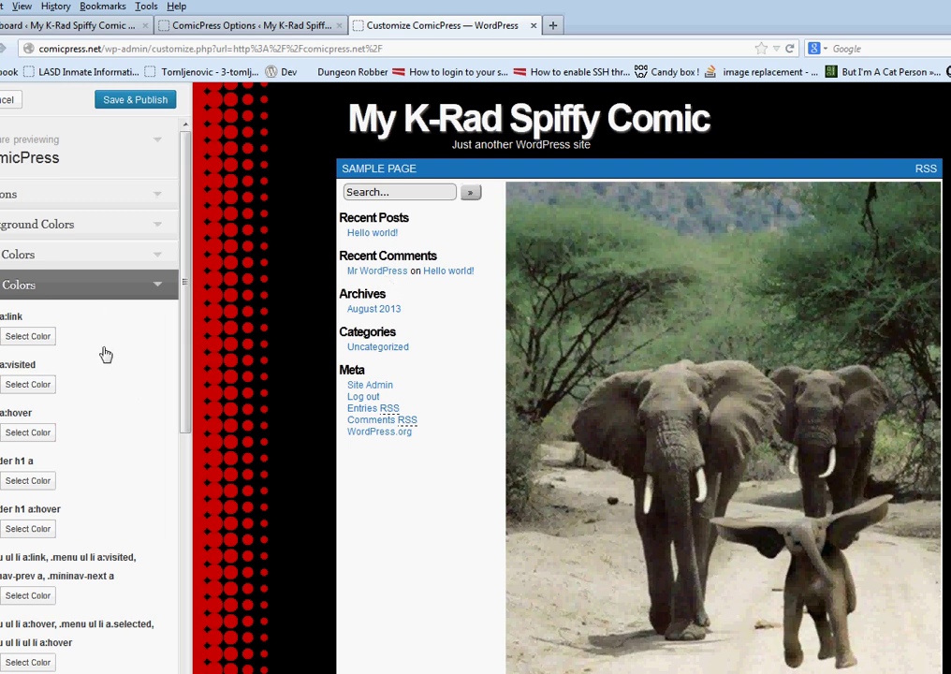
left_click(159, 109)
left_click(4, 100)
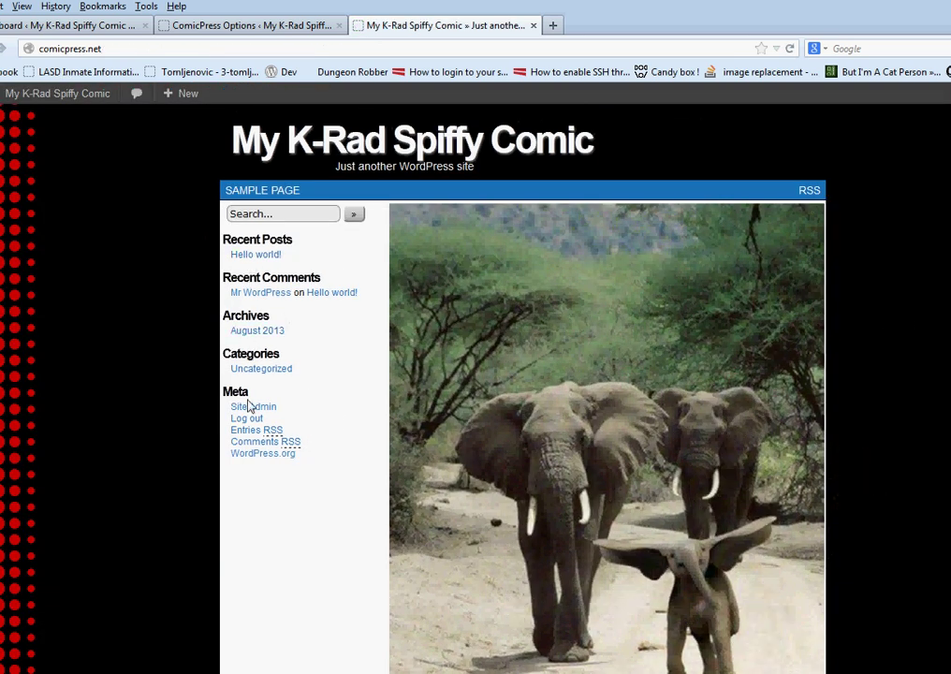
scroll(253, 455, "down", 5)
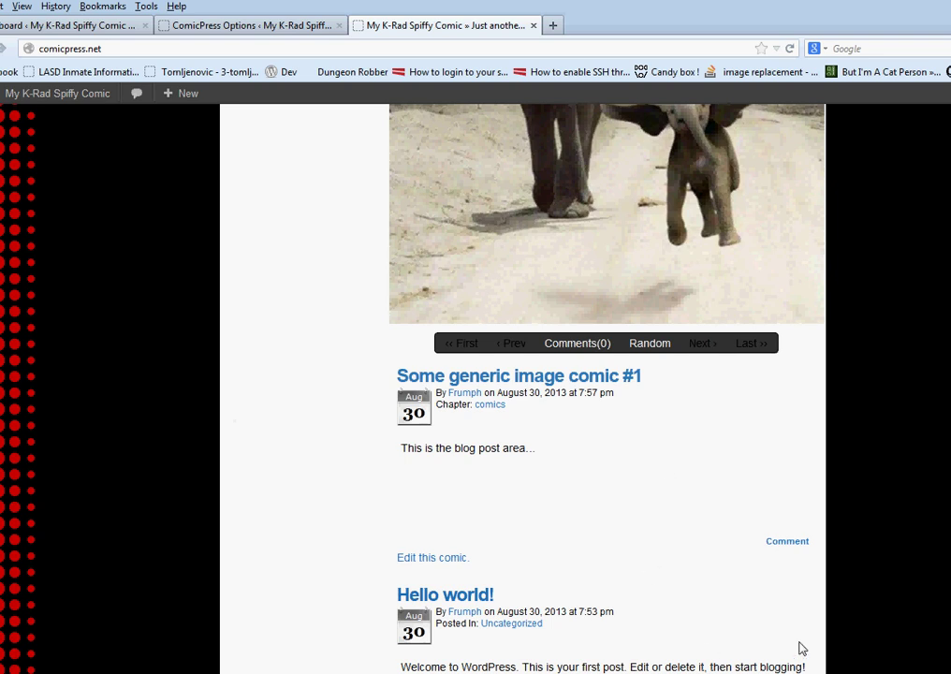
scroll(219, 403, "up", 2)
scroll(219, 404, "down", 2)
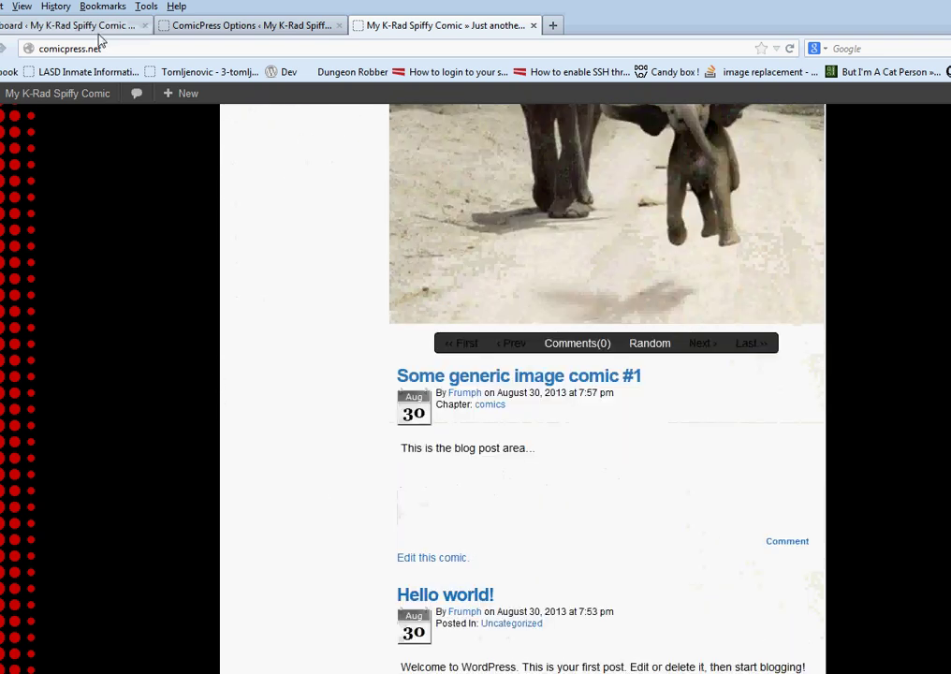
mouse_move(74, 98)
left_click(47, 157)
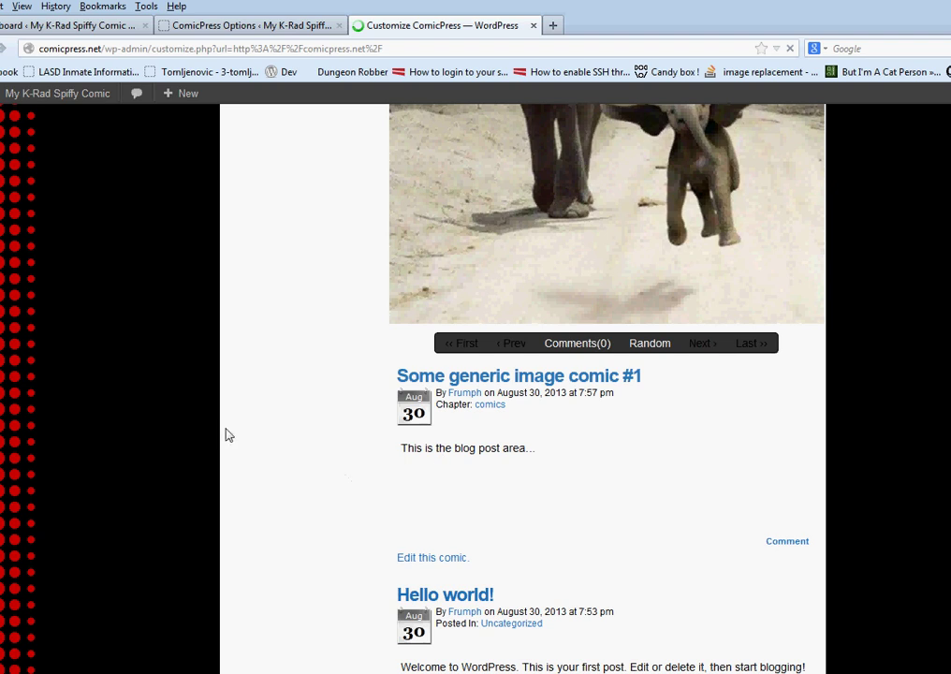
scroll(255, 387, "down", 5)
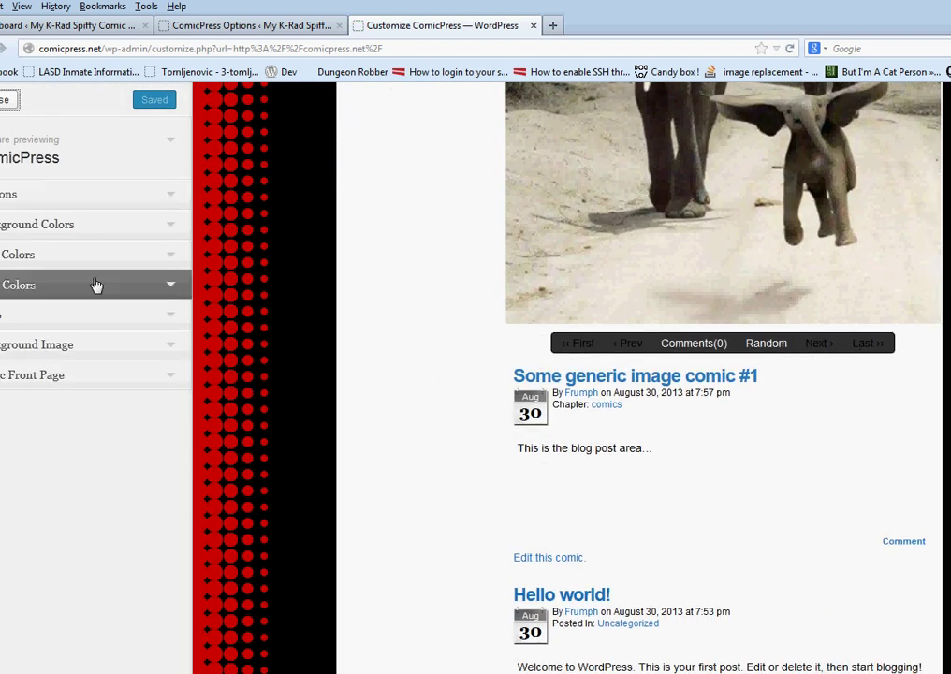
Give the #comment-wrapper, #wp-paginav post boxes a light blue #7ac6d6 background
left_click(87, 220)
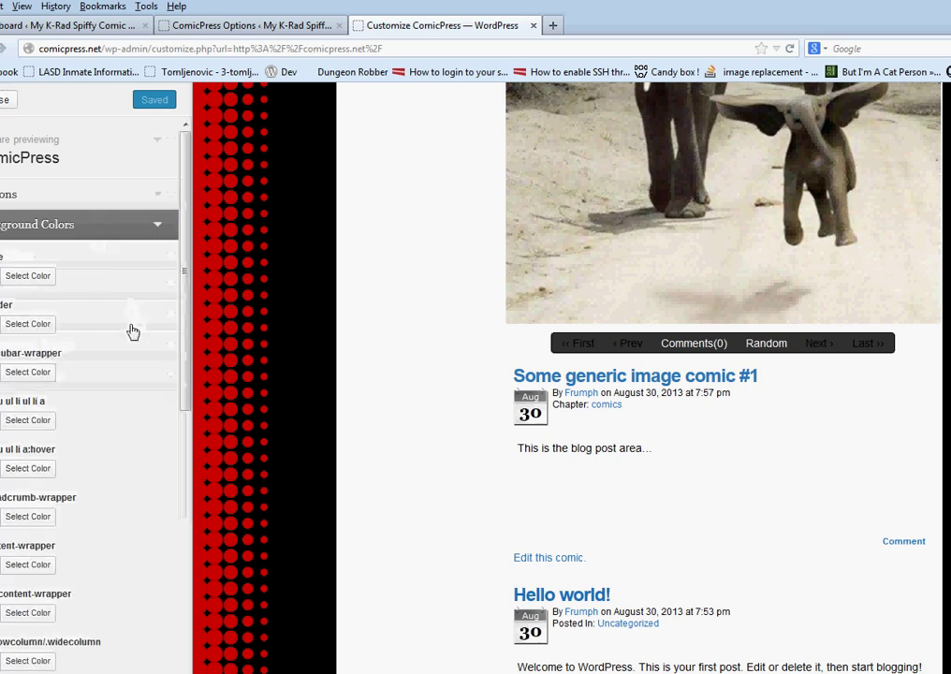
scroll(100, 398, "down", 5)
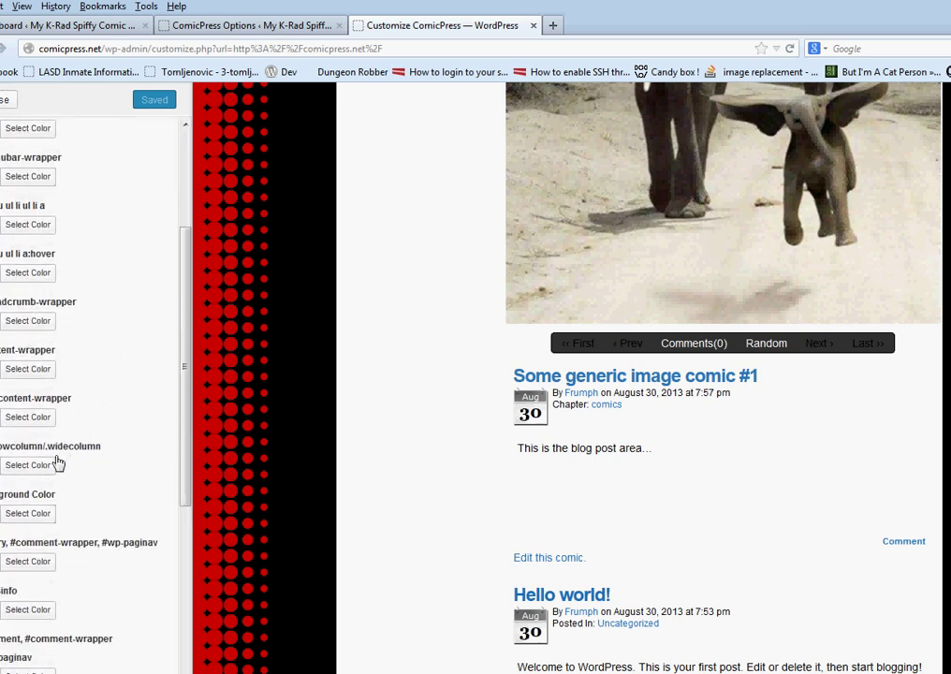
scroll(57, 468, "down", 3)
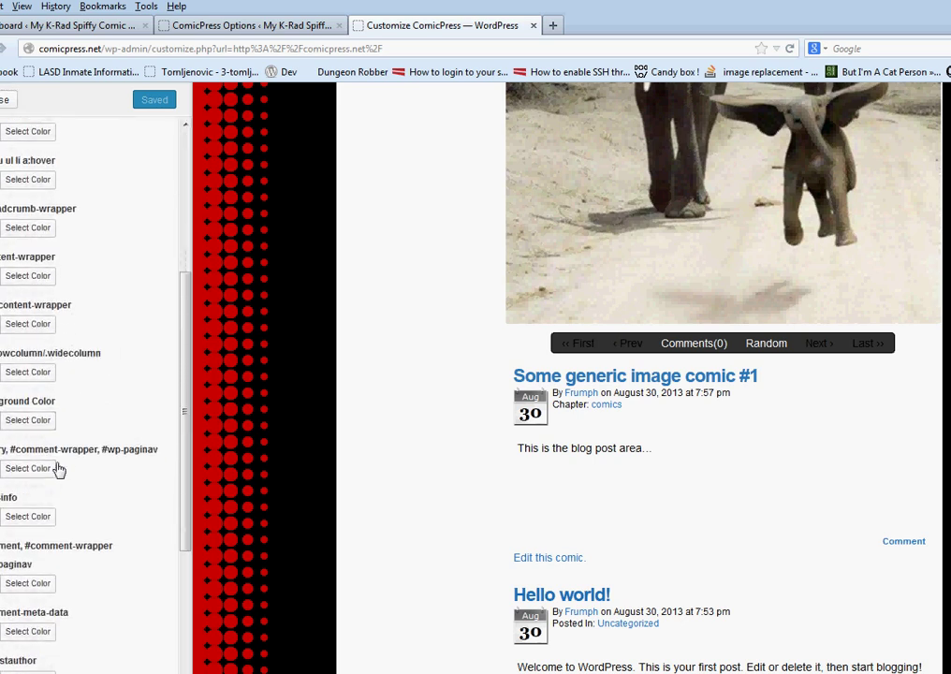
left_click(52, 467)
left_click(66, 596)
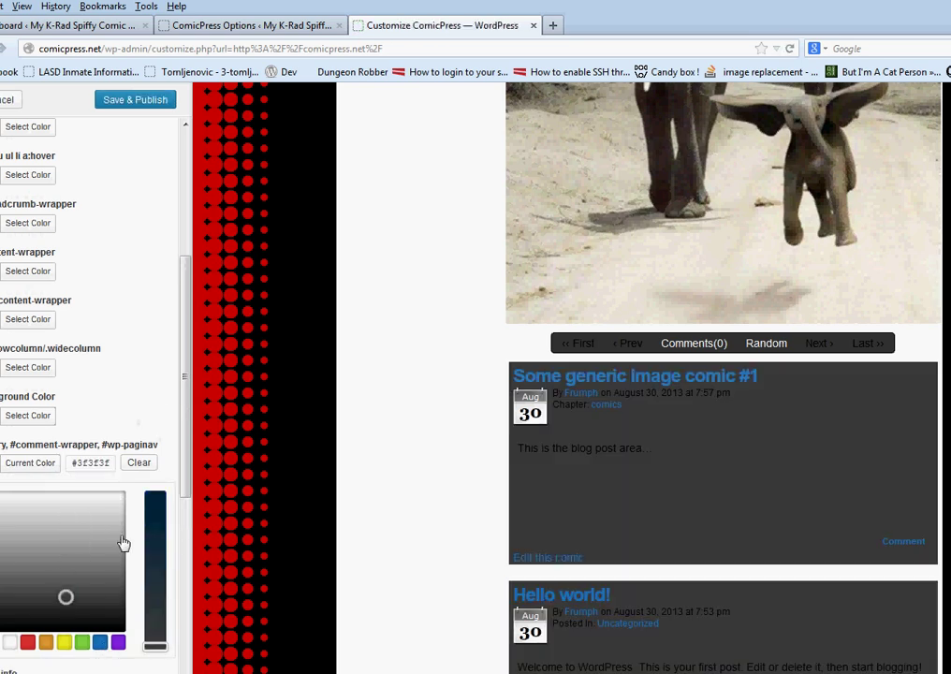
left_click_drag(67, 590, 59, 515)
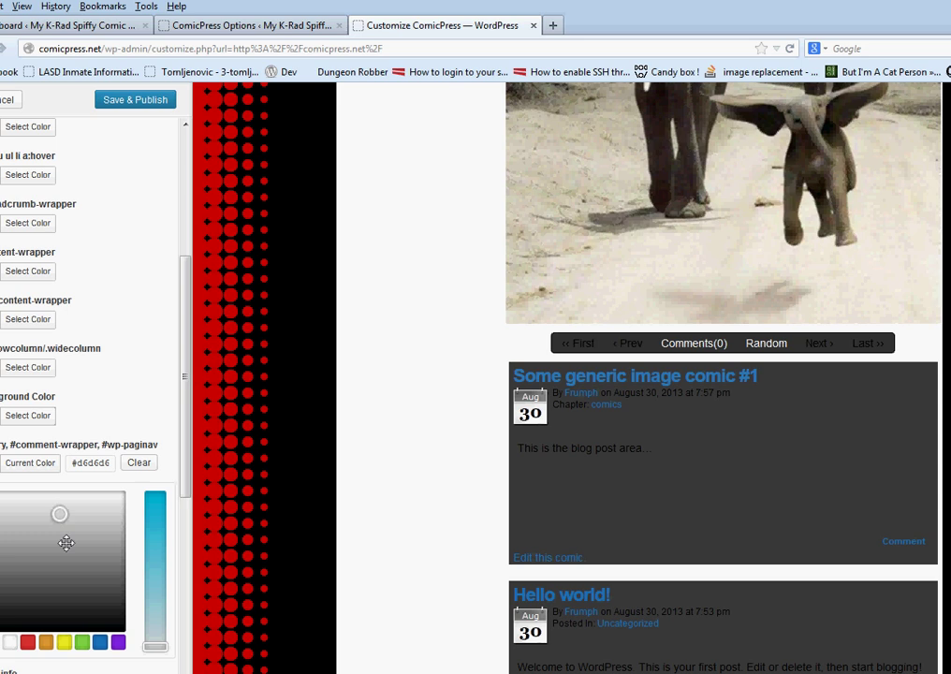
left_click_drag(160, 565, 150, 585)
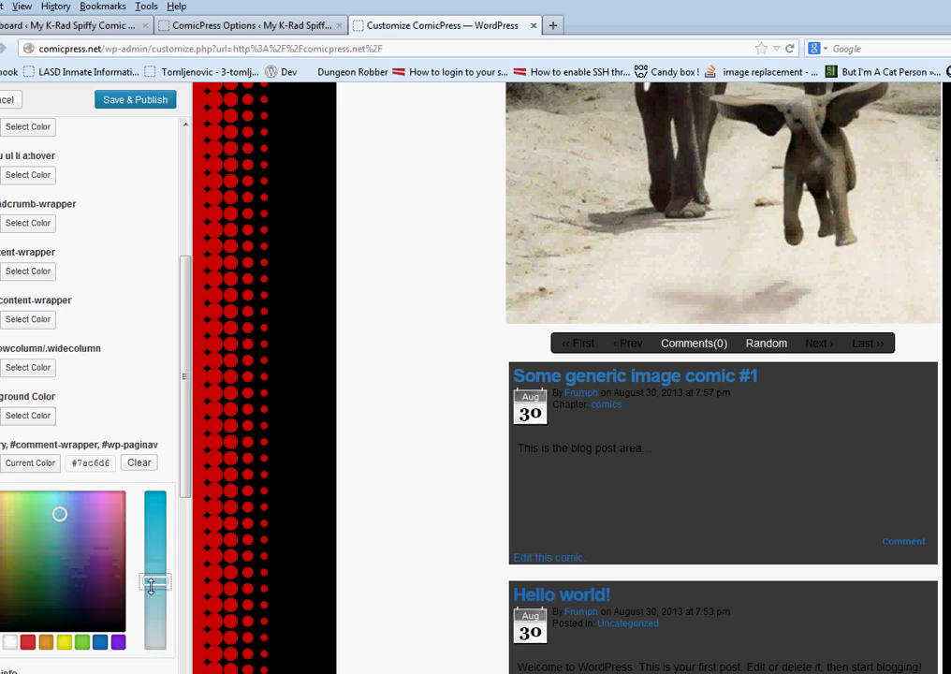
left_click(163, 424)
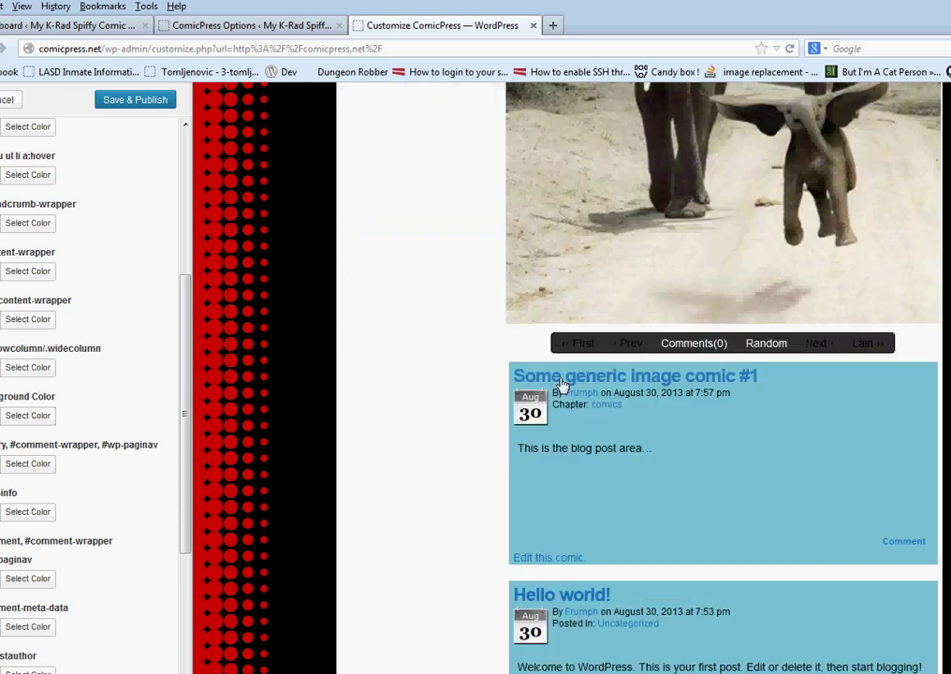
scroll(107, 308, "up", 3)
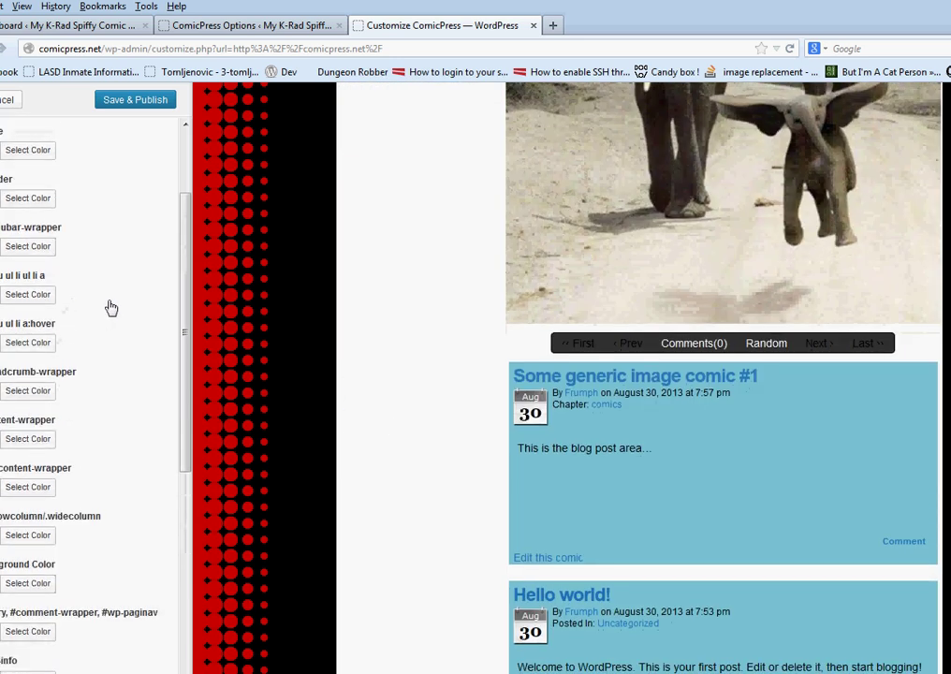
scroll(103, 290, "up", 5)
left_click(57, 200)
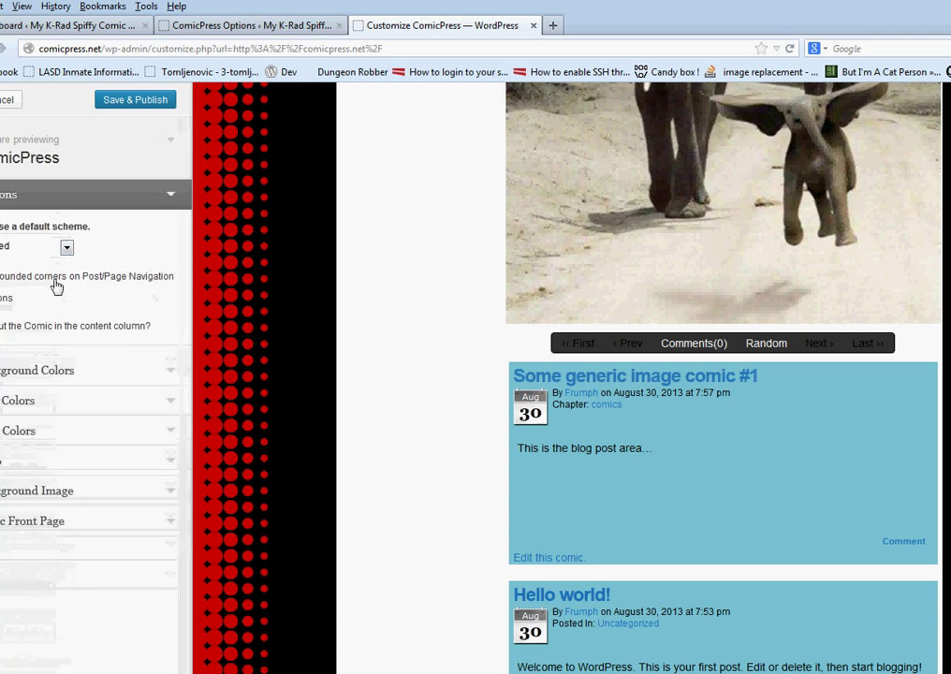
Enable rounded post-box corners, remove the dotted background image, publish, and view the live site
left_click(57, 285)
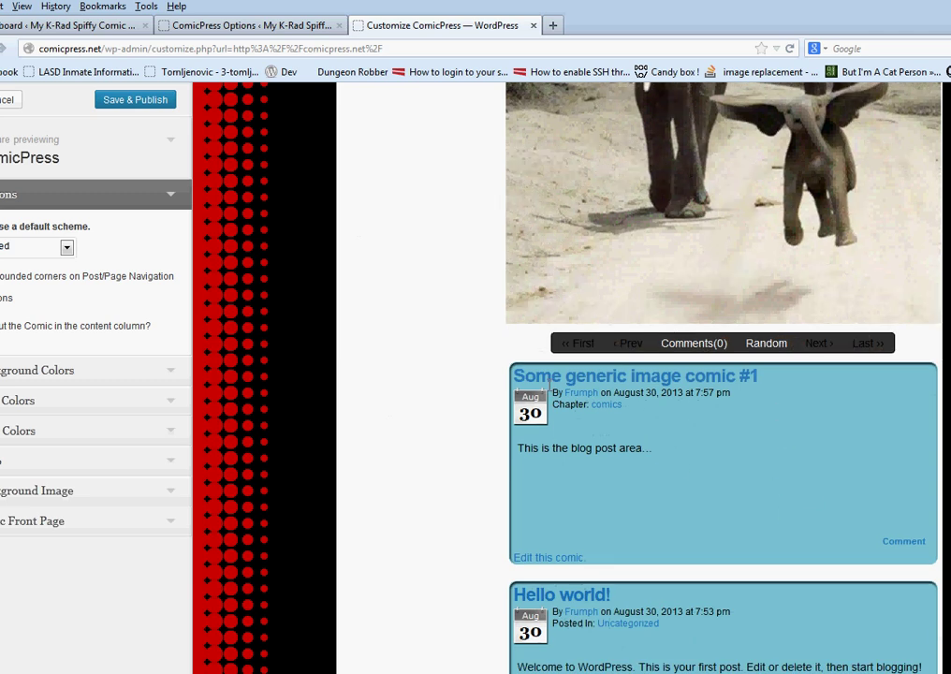
scroll(317, 393, "up", 5)
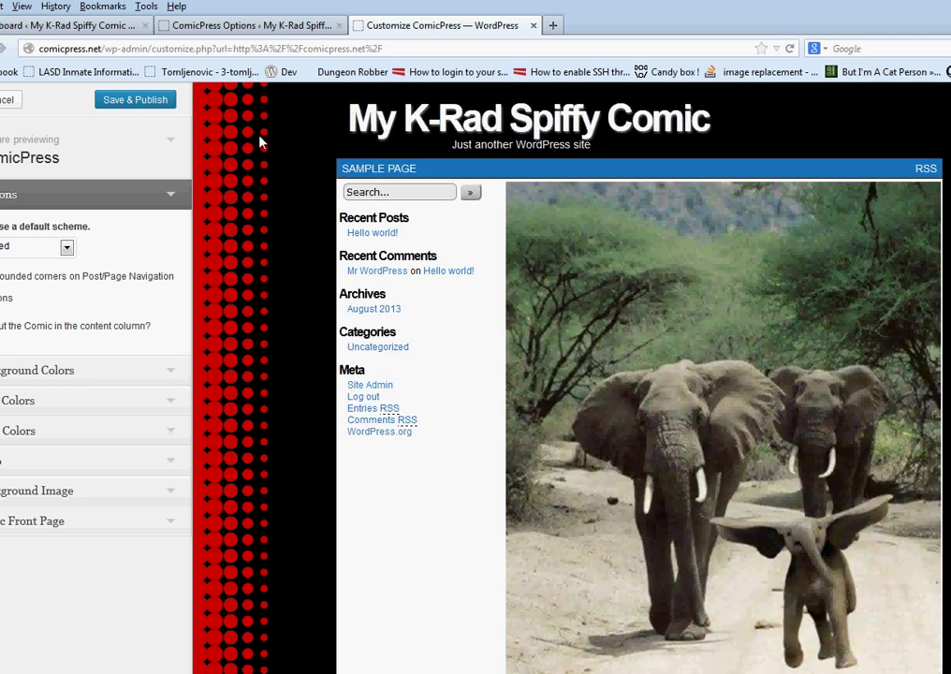
left_click(106, 490)
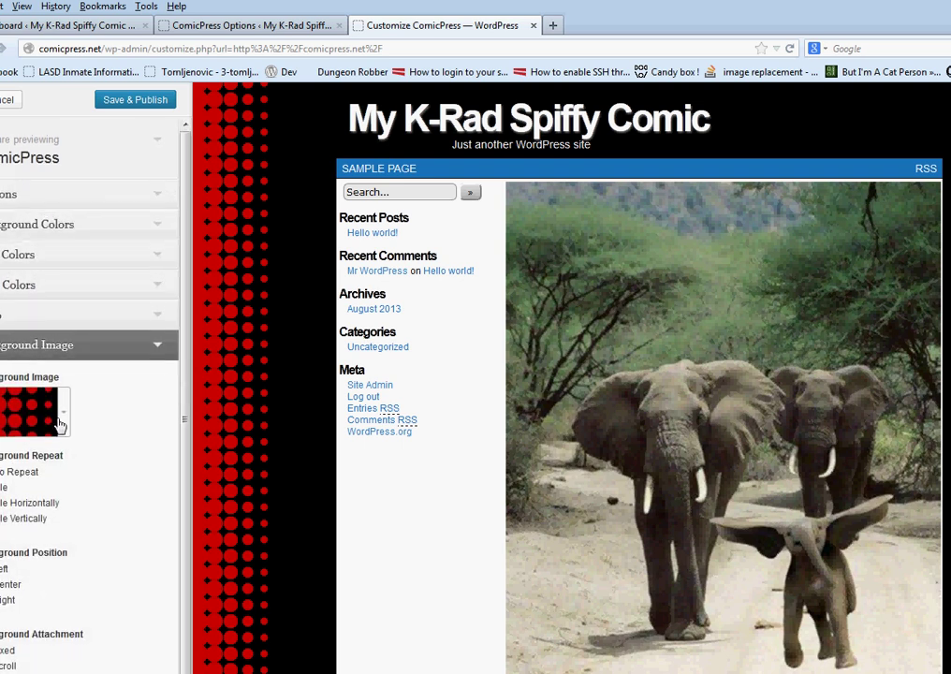
left_click(59, 425)
left_click(112, 535)
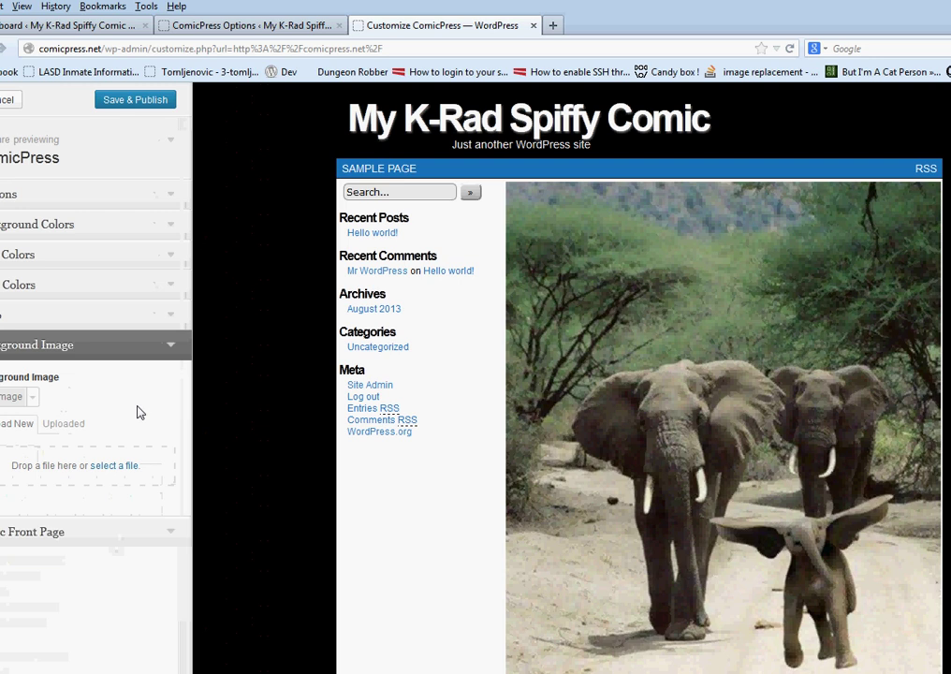
left_click(132, 99)
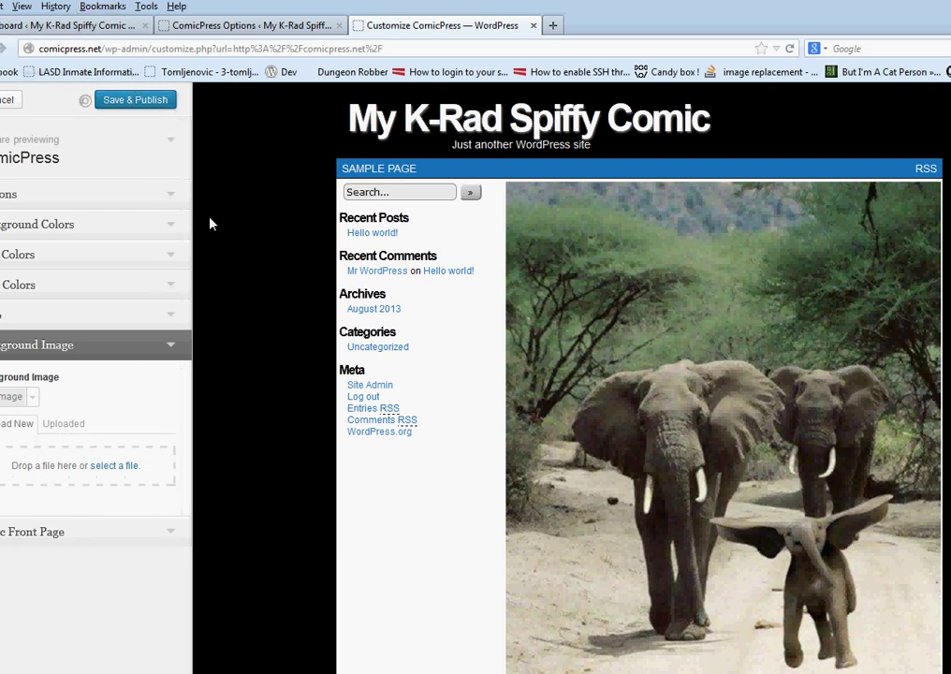
left_click(3, 105)
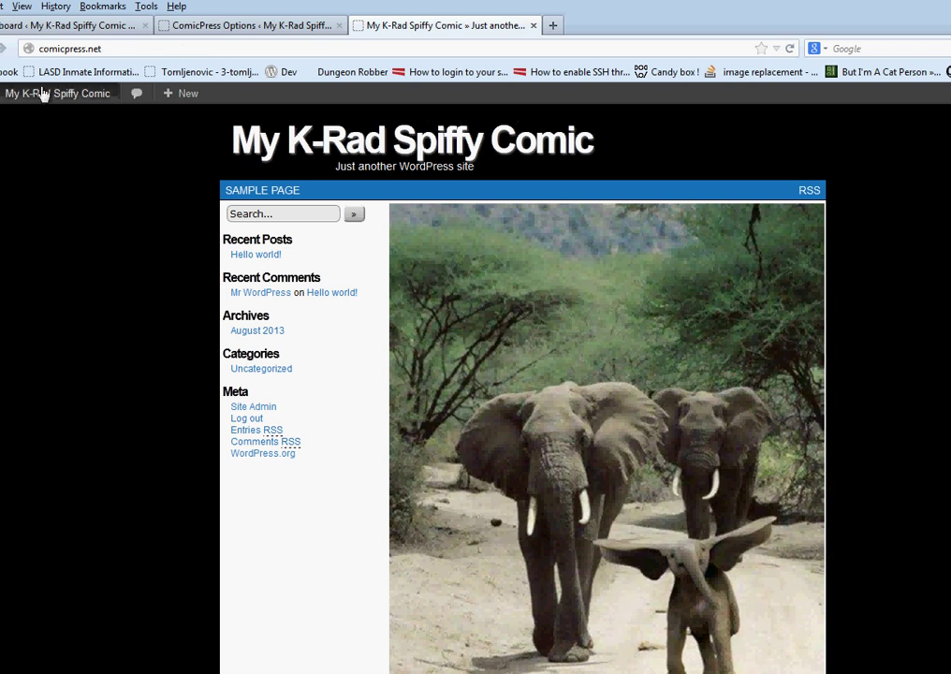
Clear the black custom background colour, save the change, and launch the theme Customizer
mouse_move(42, 94)
left_click(38, 120)
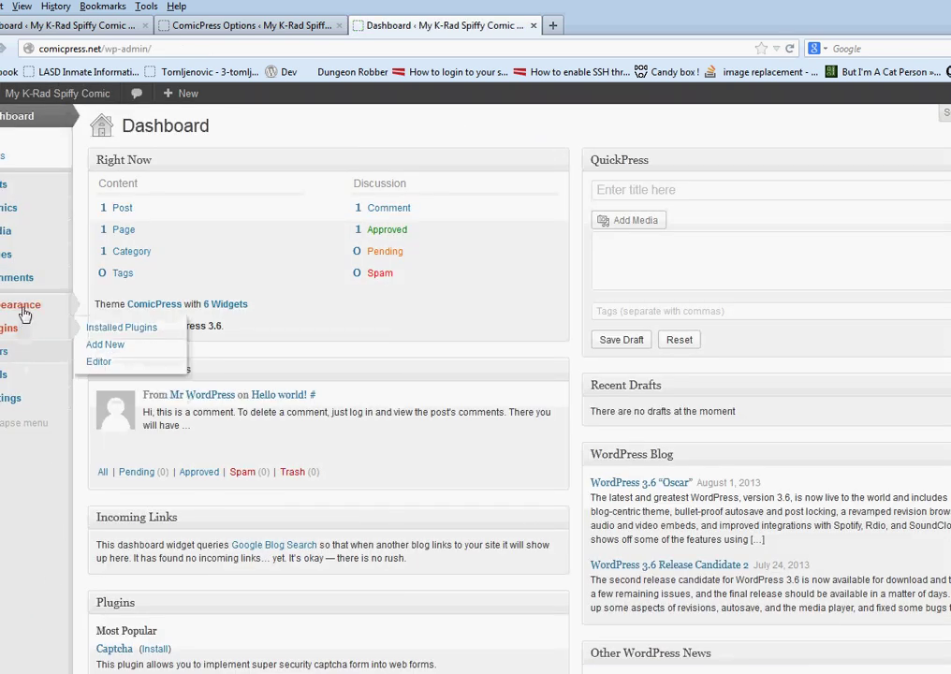
mouse_move(27, 304)
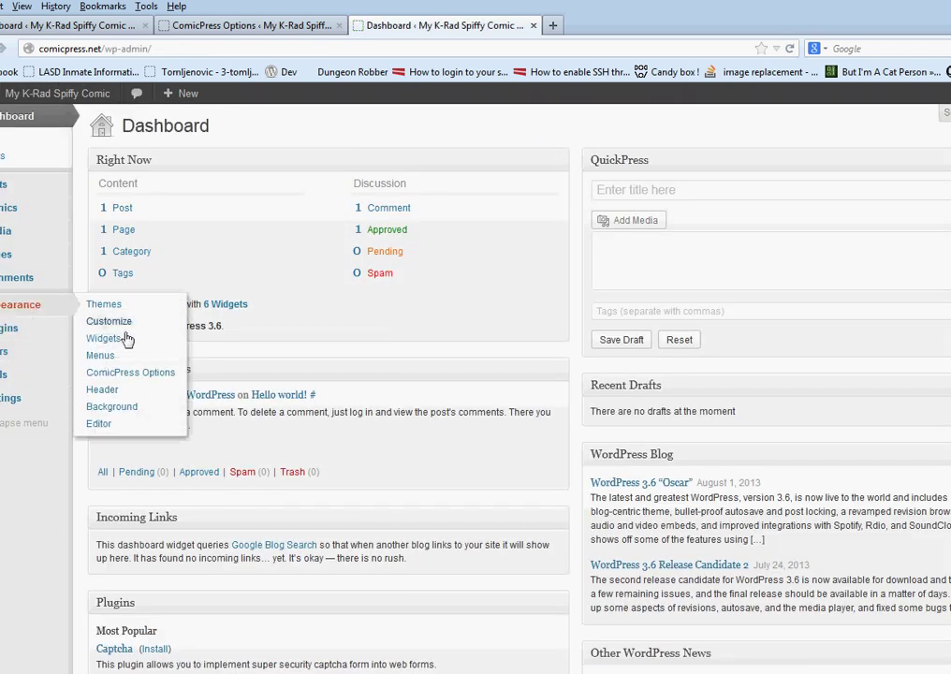
left_click(114, 406)
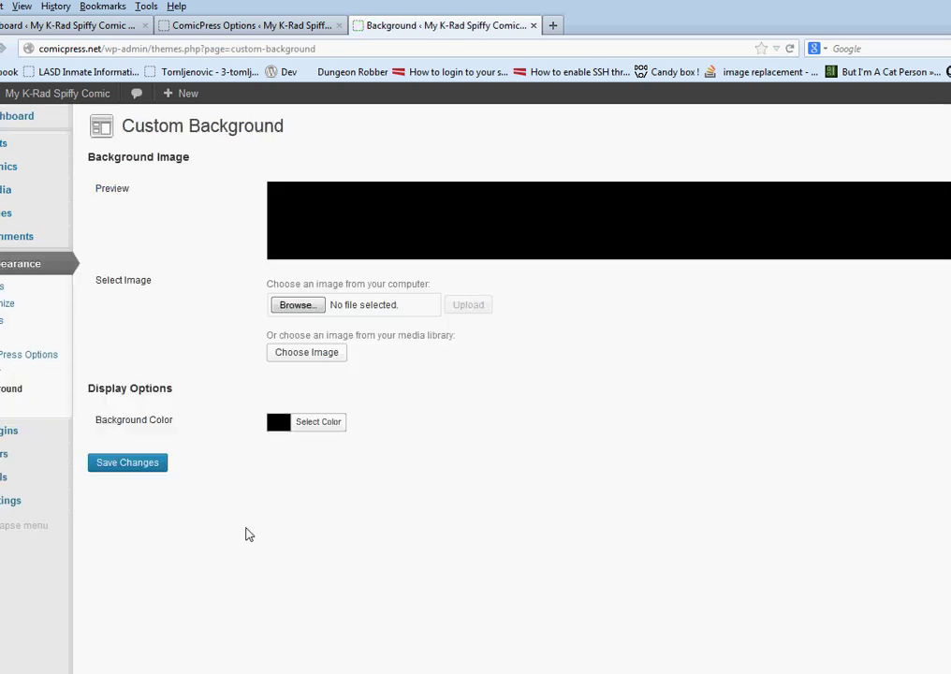
left_click(327, 423)
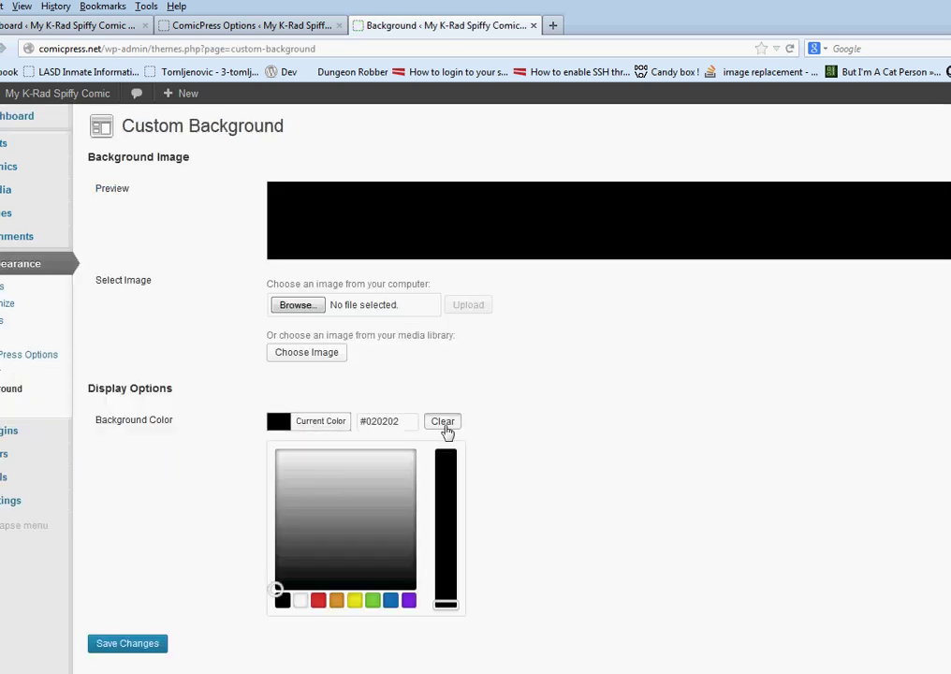
left_click(446, 422)
left_click(146, 641)
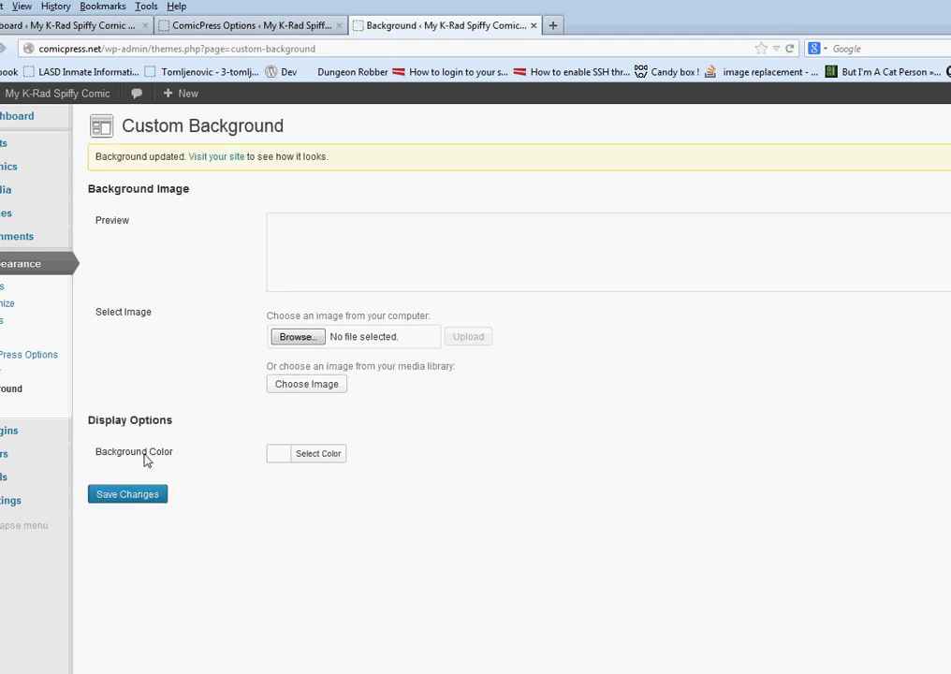
left_click(6, 303)
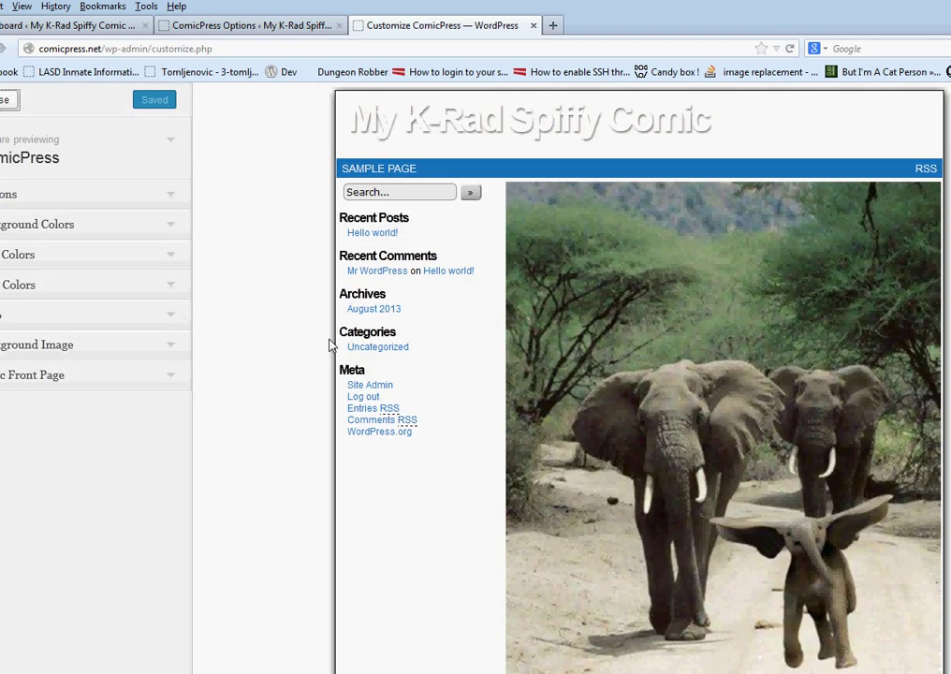
Set the header h1 a site title colour to dark blue and Save & Publish
scroll(314, 346, "down", 5)
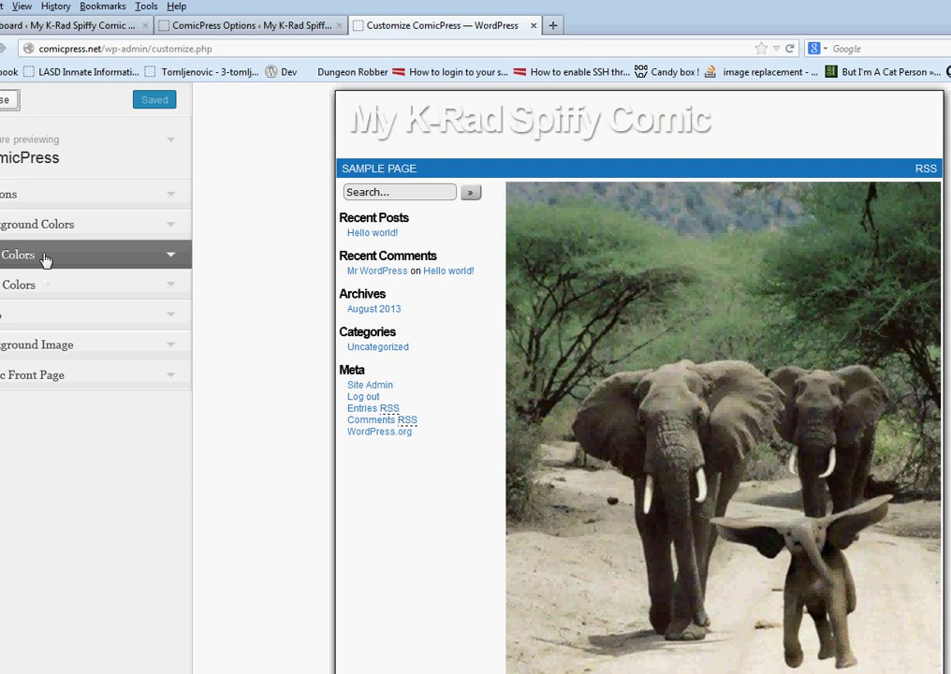
left_click(54, 288)
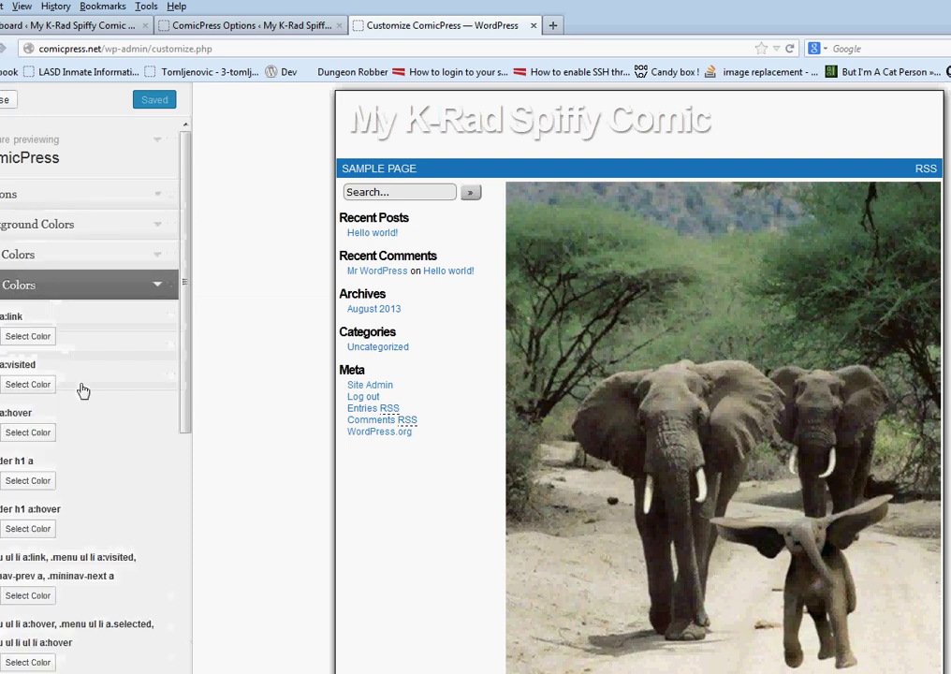
scroll(81, 412, "down", 3)
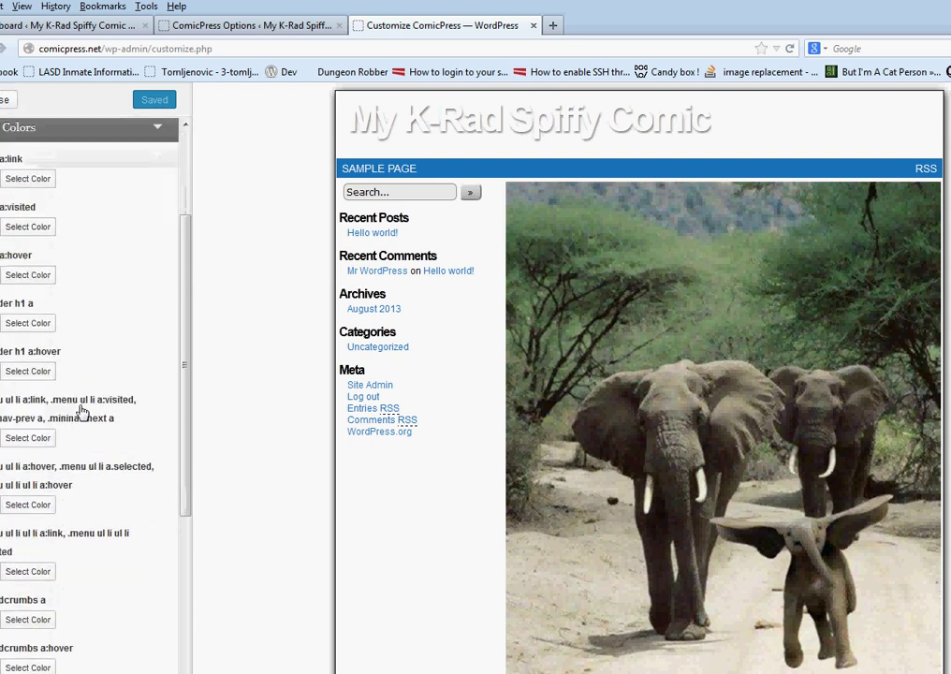
scroll(70, 383, "up", 1)
left_click(28, 383)
left_click(77, 493)
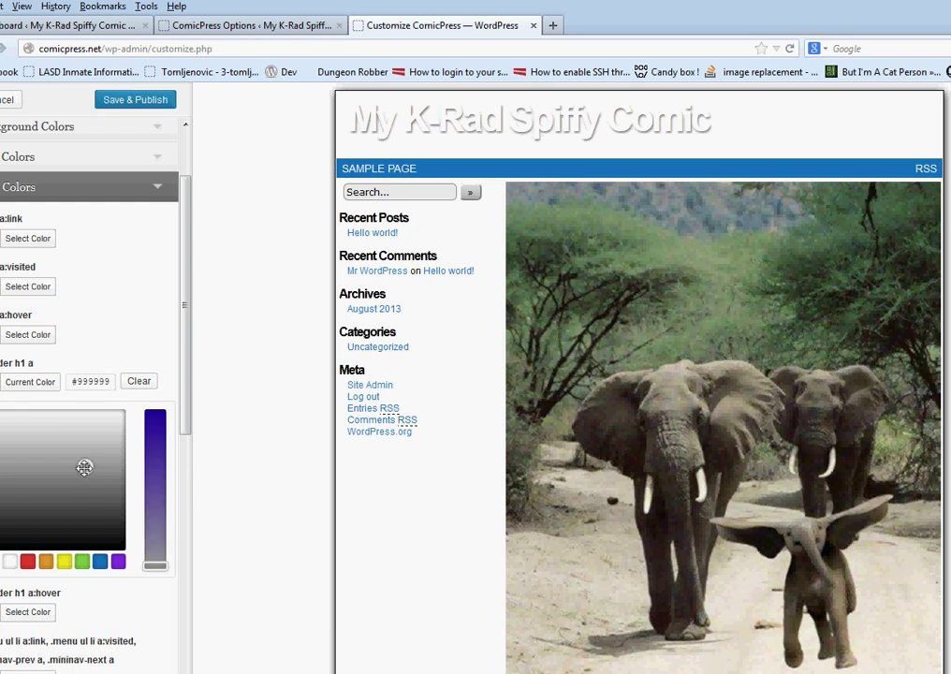
left_click_drag(154, 564, 148, 401)
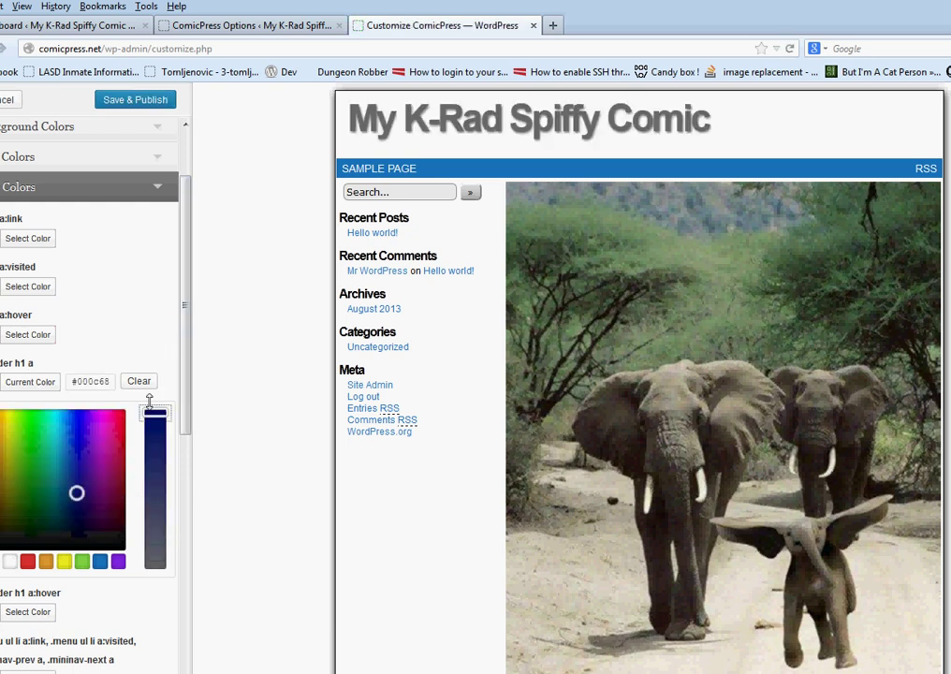
left_click(152, 316)
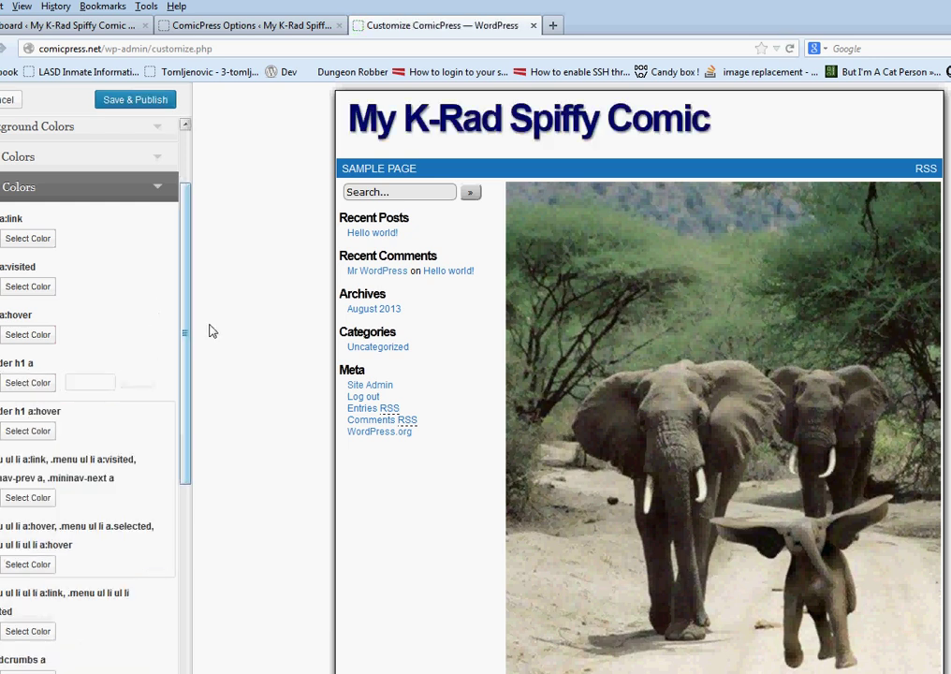
left_click(133, 110)
scroll(250, 361, "down", 5)
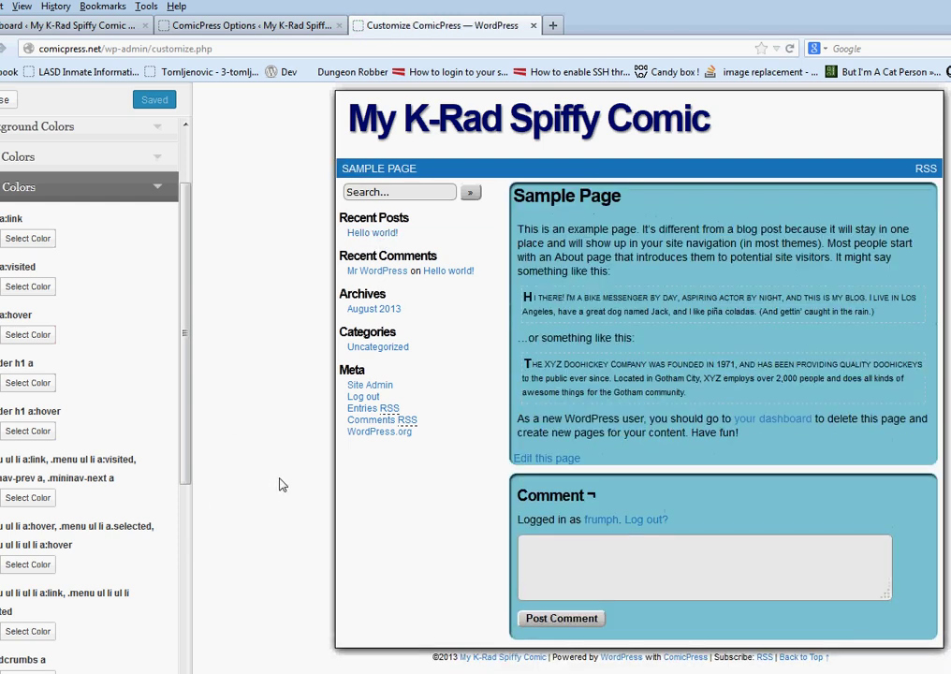
Pick a different preset from the Options default colour scheme dropdown
scroll(68, 184, "up", 2)
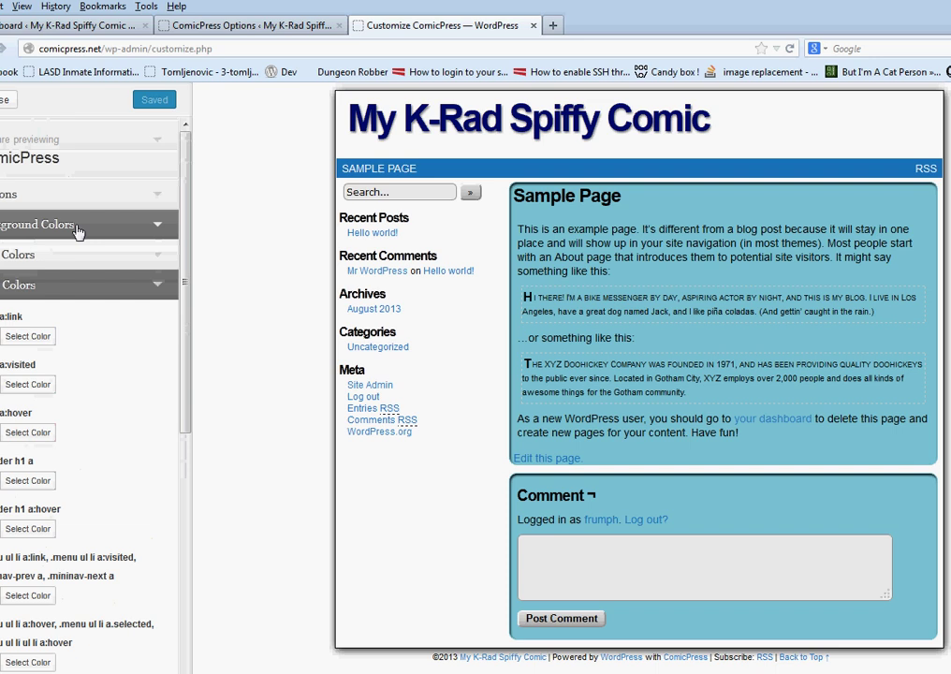
left_click(78, 226)
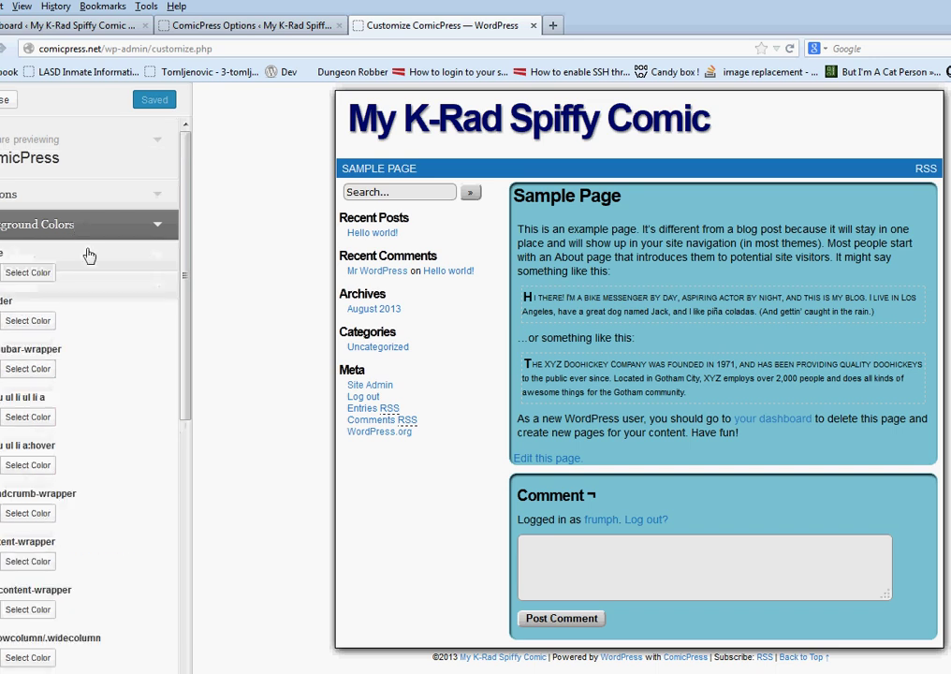
left_click(87, 198)
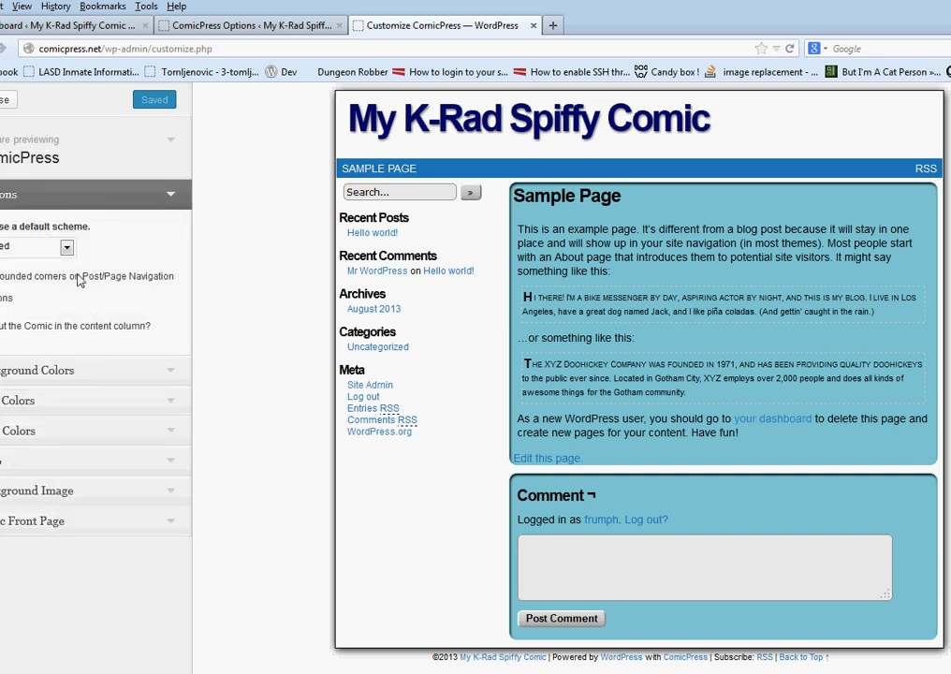
left_click(66, 247)
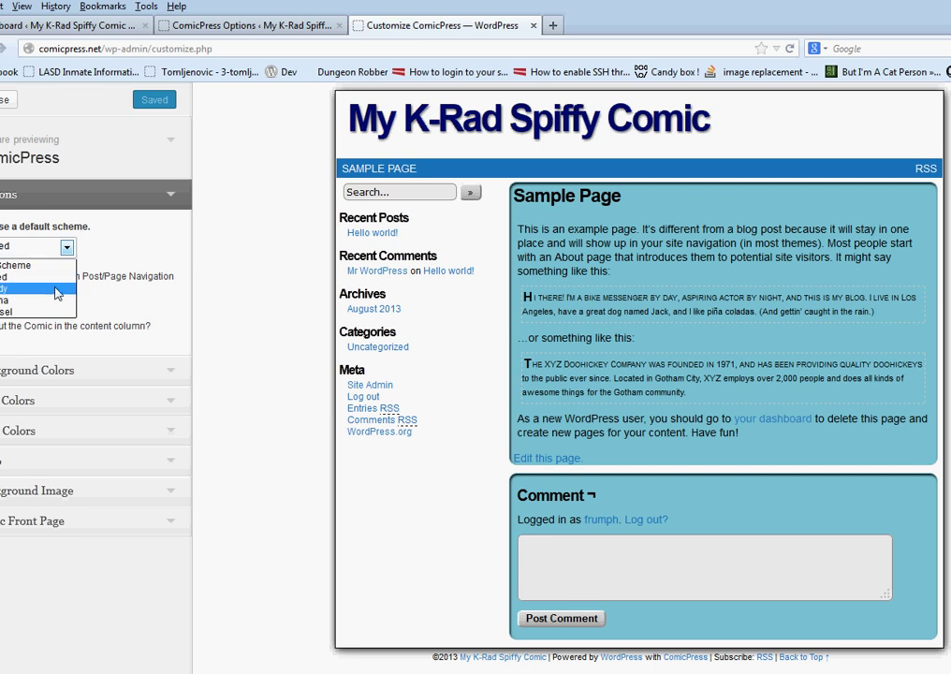
left_click(56, 239)
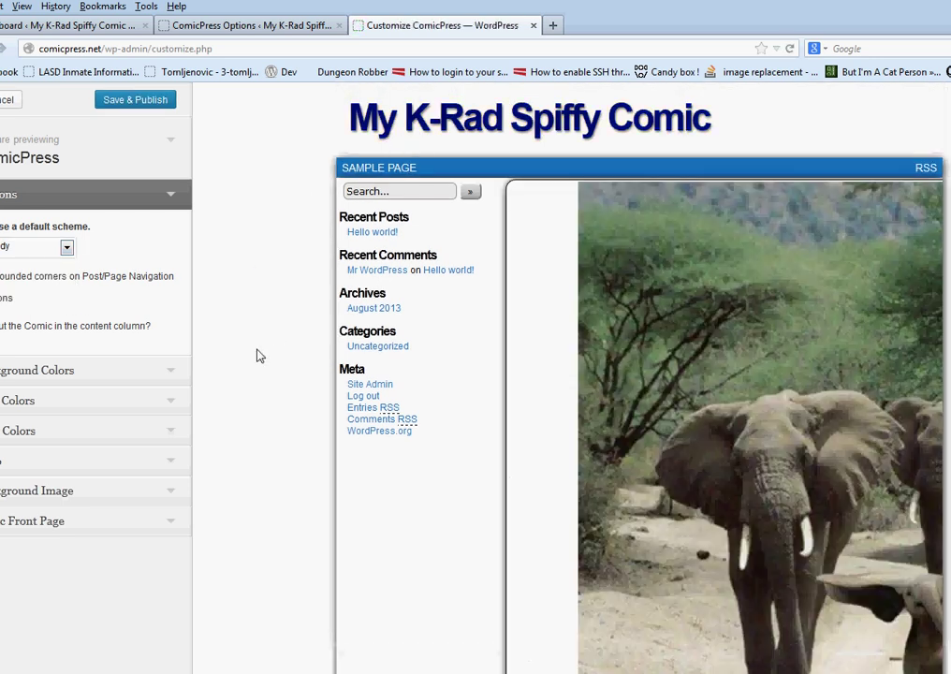
Review the Background Colors settings, checking the comic-wrap colour without changing it
scroll(262, 356, "down", 3)
scroll(262, 356, "up", 3)
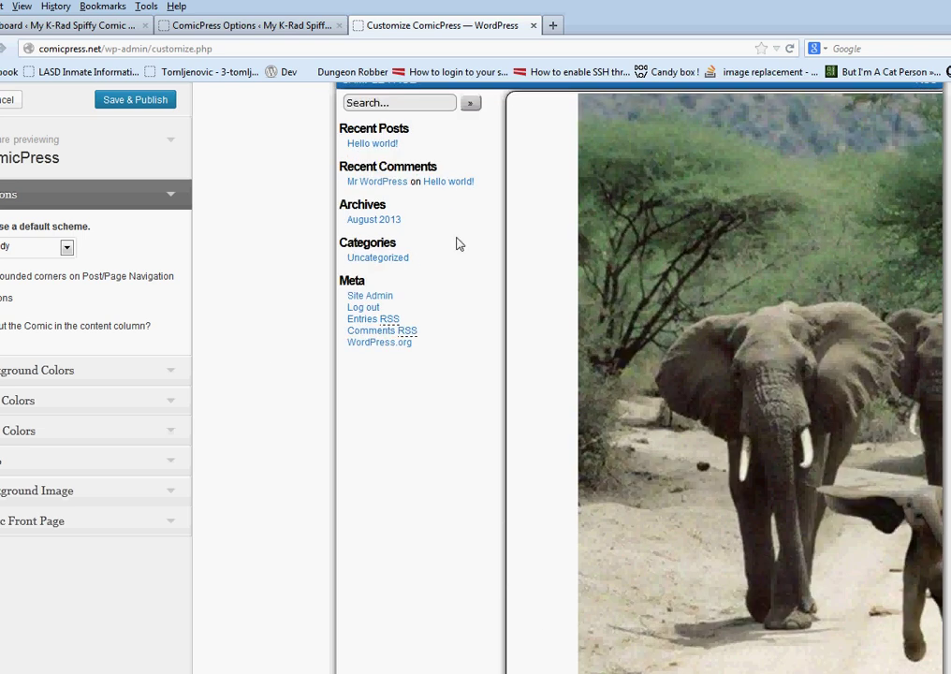
scroll(397, 301, "up", 1)
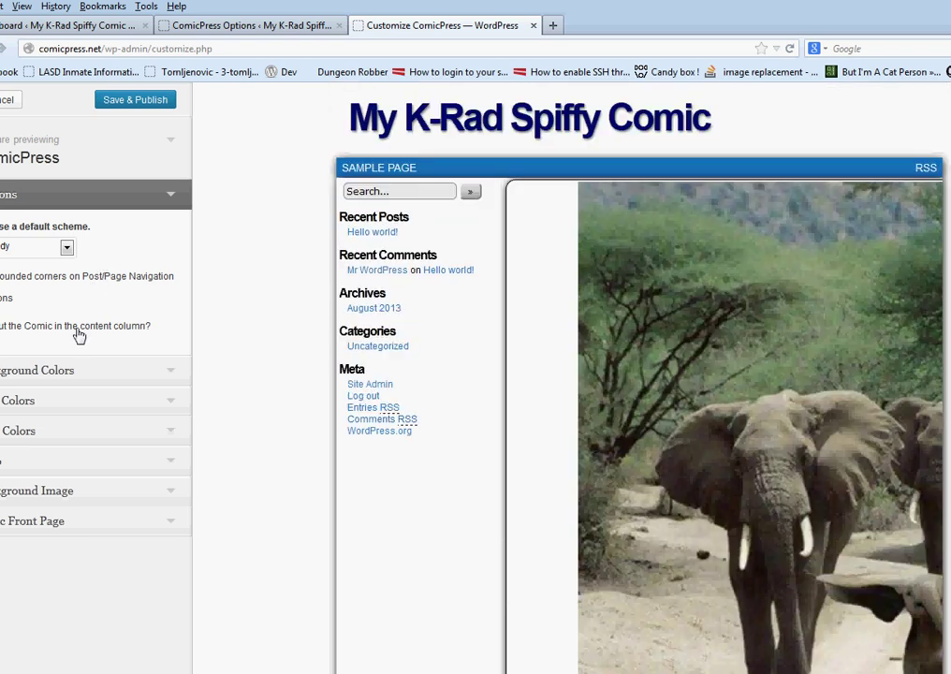
scroll(301, 451, "down", 3)
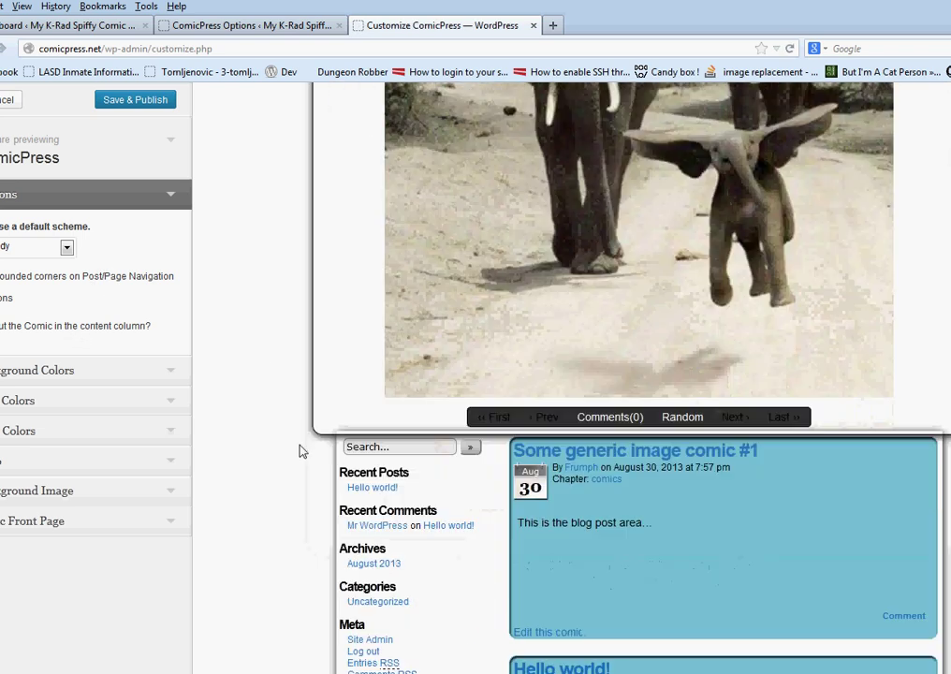
scroll(301, 451, "up", 3)
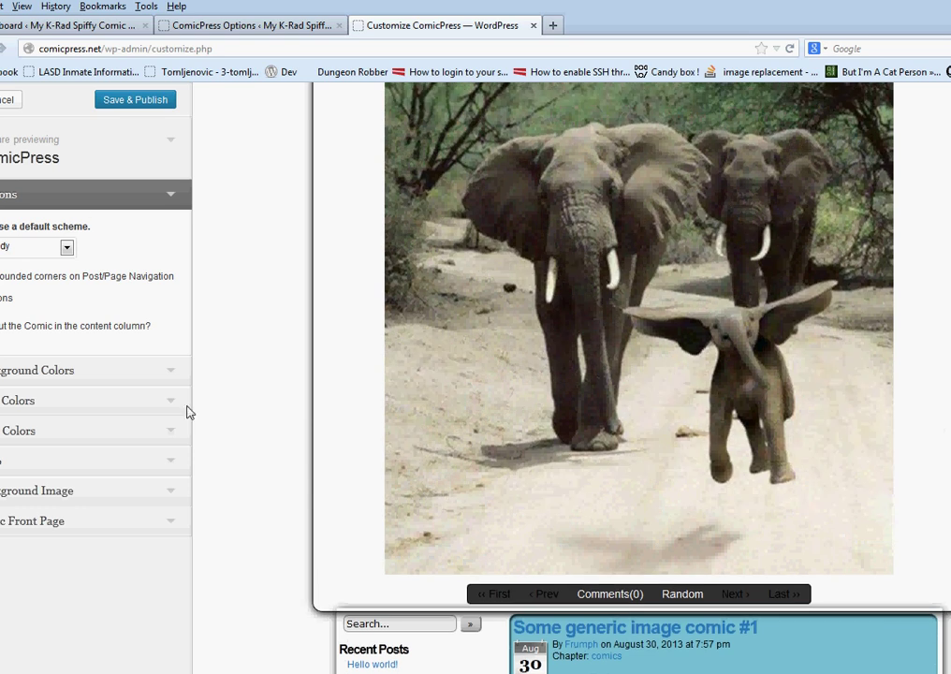
left_click(96, 369)
scroll(89, 452, "down", 10)
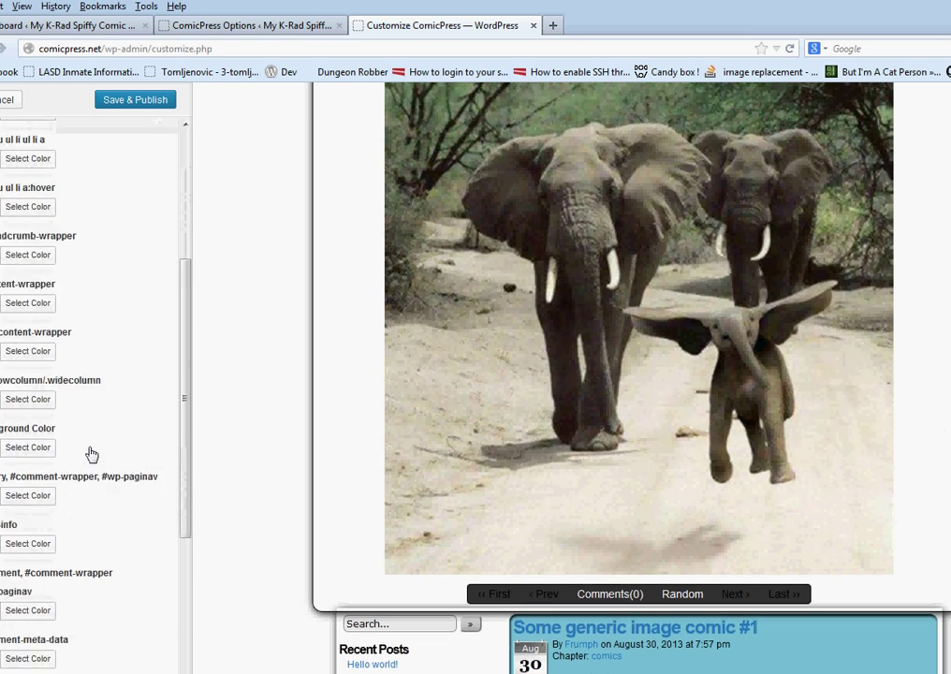
scroll(52, 546, "down", 1)
left_click(46, 525)
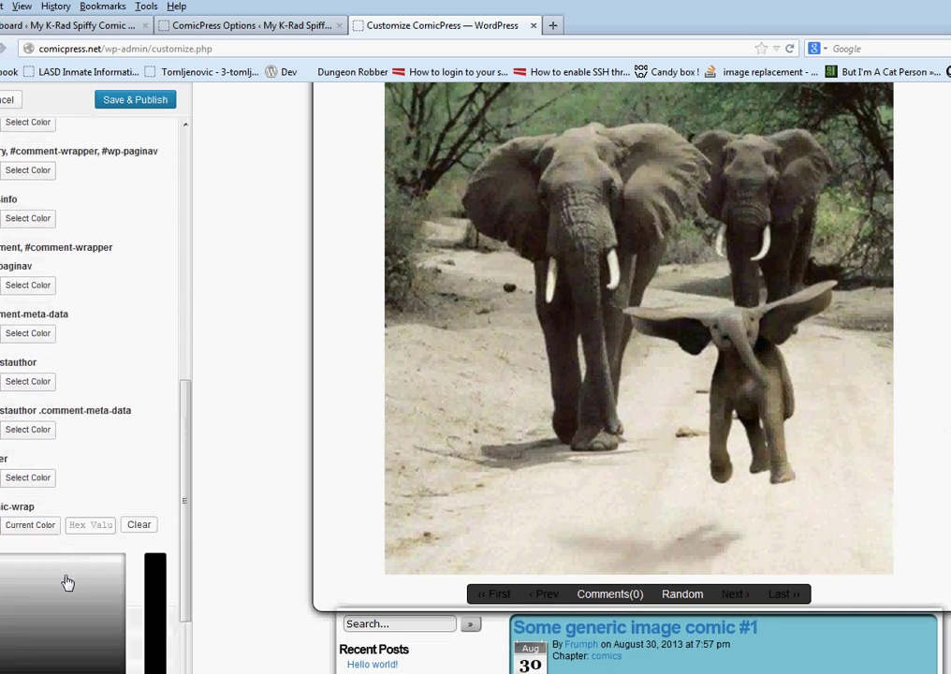
left_click(152, 466)
Save & Publish the new colour scheme and re-expand the scheme options
scroll(133, 318, "up", 5)
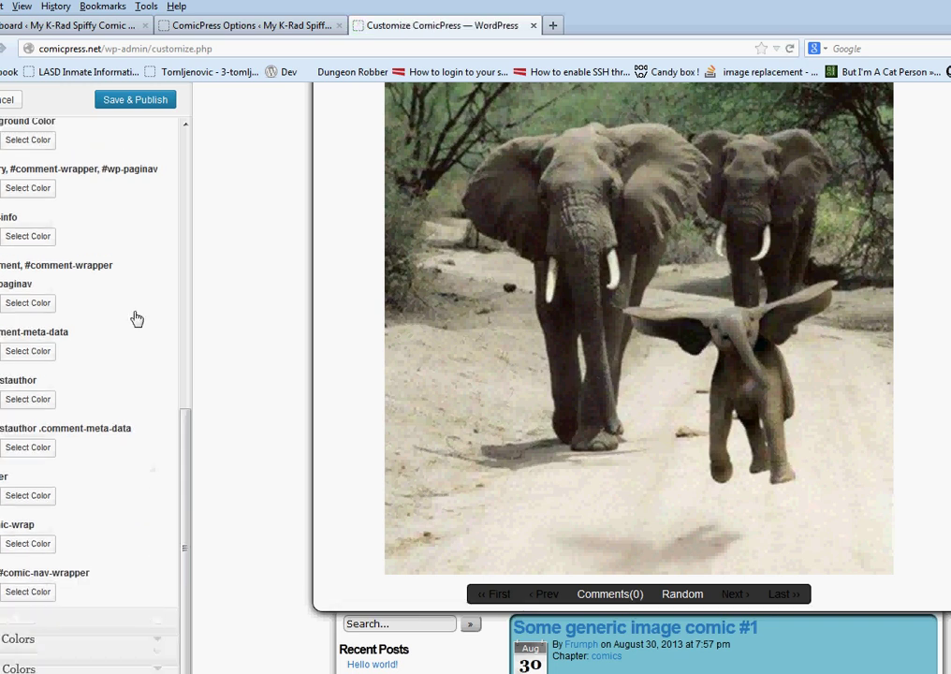
scroll(136, 243, "up", 2)
scroll(256, 342, "up", 3)
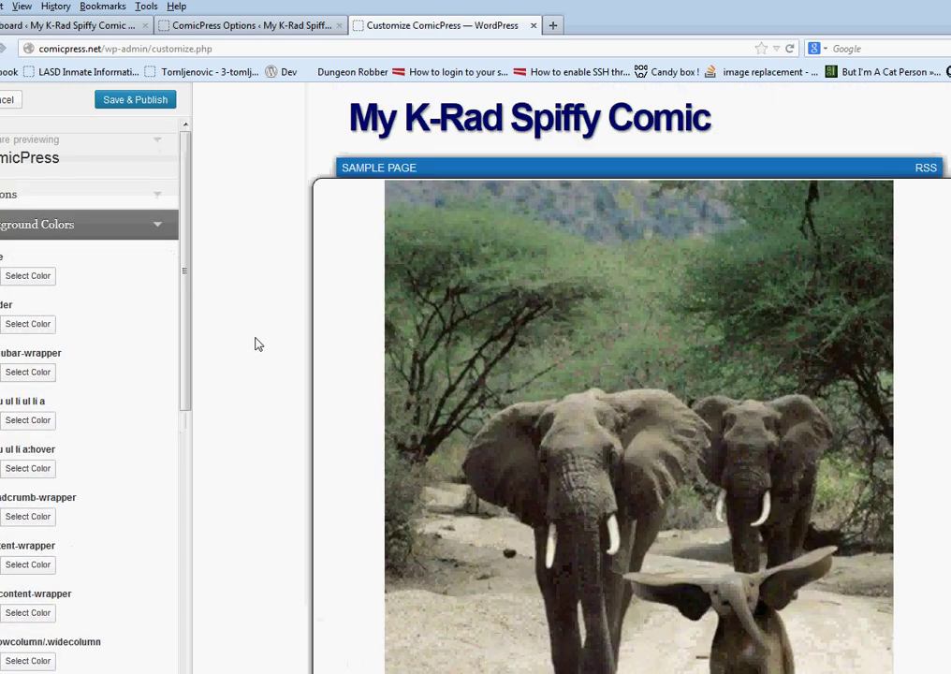
scroll(256, 342, "down", 6)
scroll(256, 344, "up", 3)
scroll(256, 344, "down", 3)
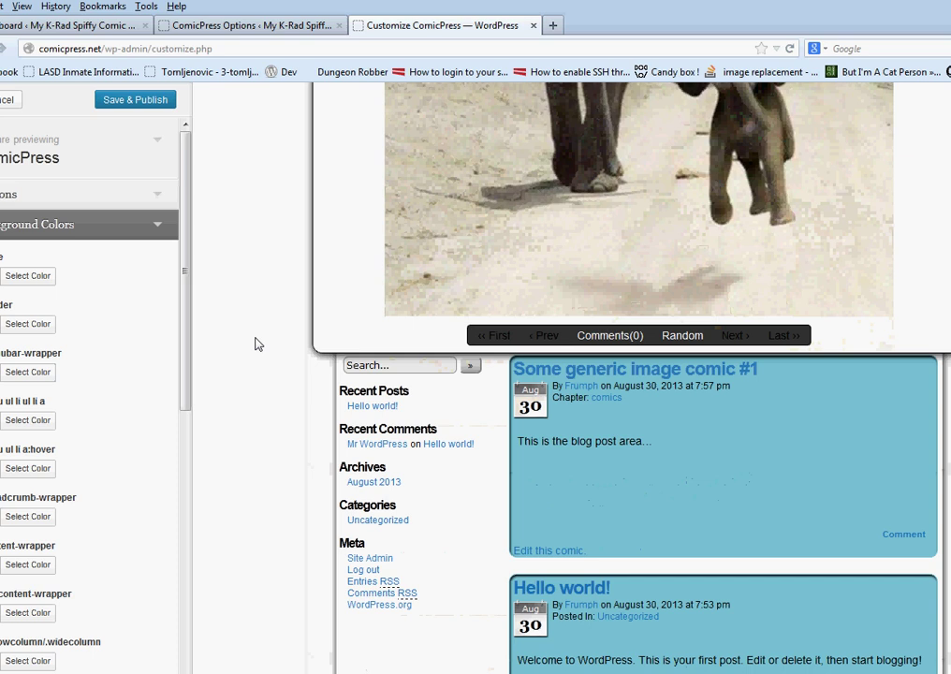
scroll(257, 343, "up", 5)
scroll(256, 342, "down", 2)
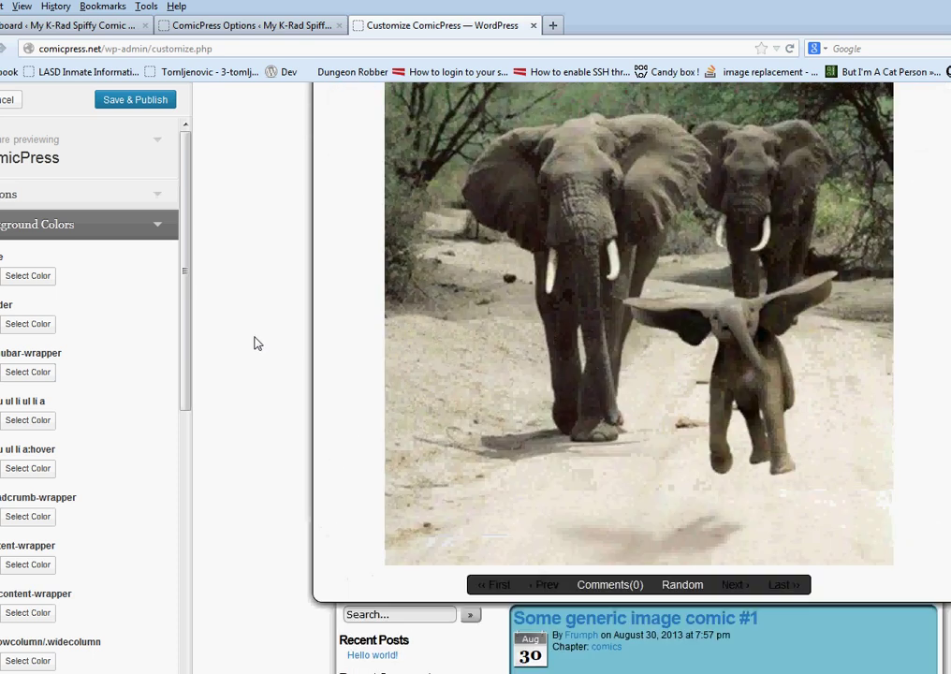
scroll(254, 340, "up", 1)
left_click(119, 100)
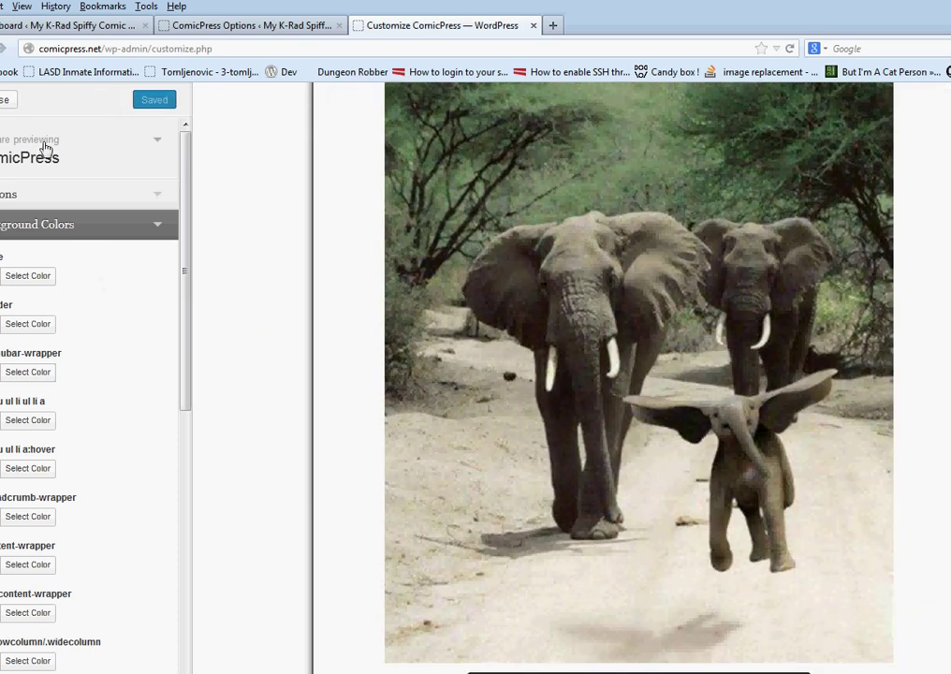
scroll(346, 263, "up", 2)
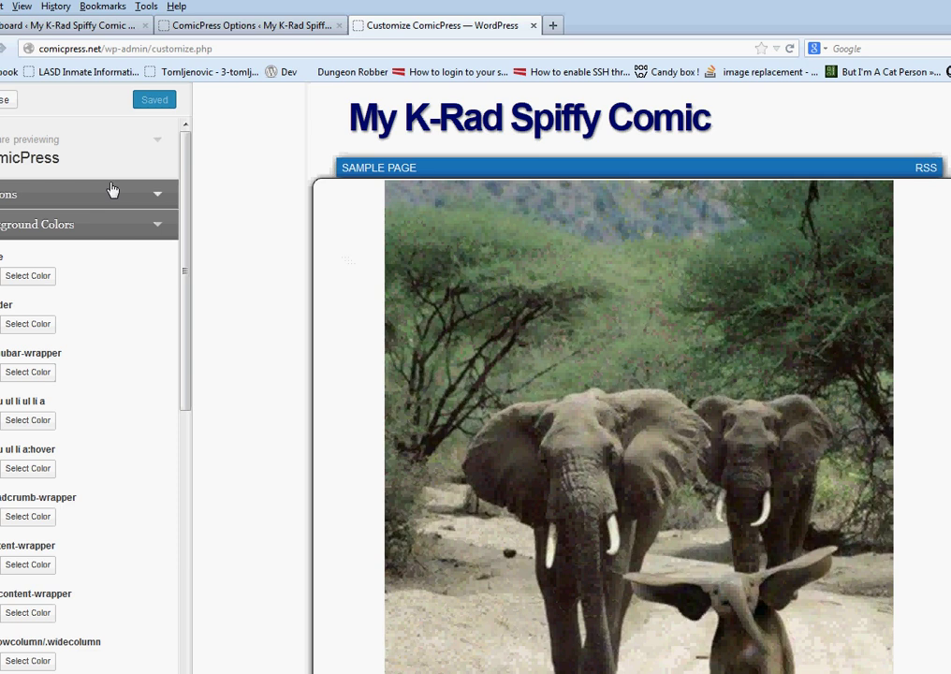
left_click(47, 195)
Switch to the dark preset colour scheme and expand the Background Colors settings
left_click(66, 246)
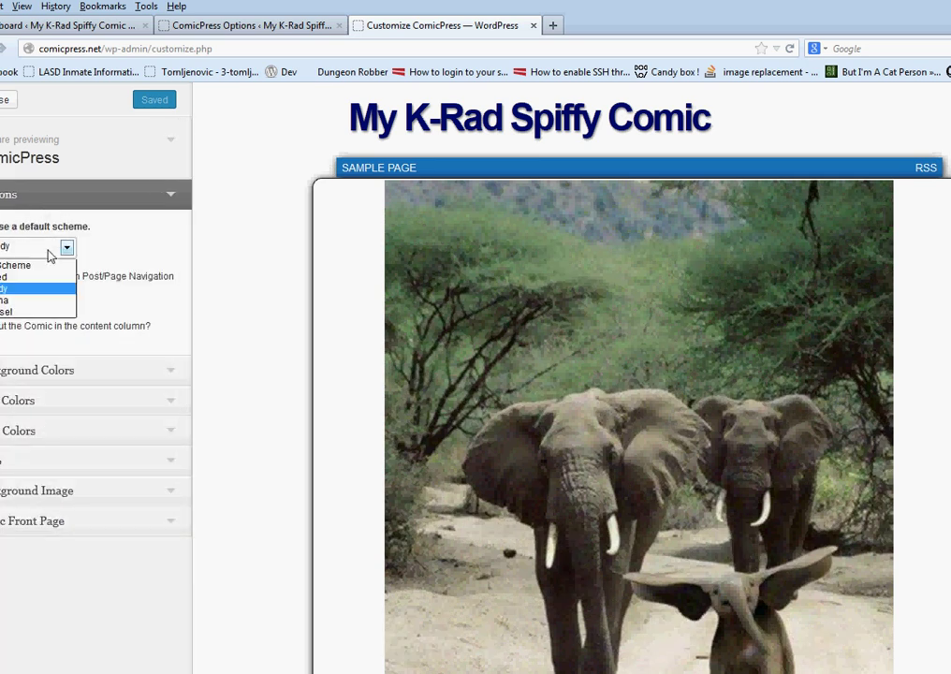
left_click(32, 300)
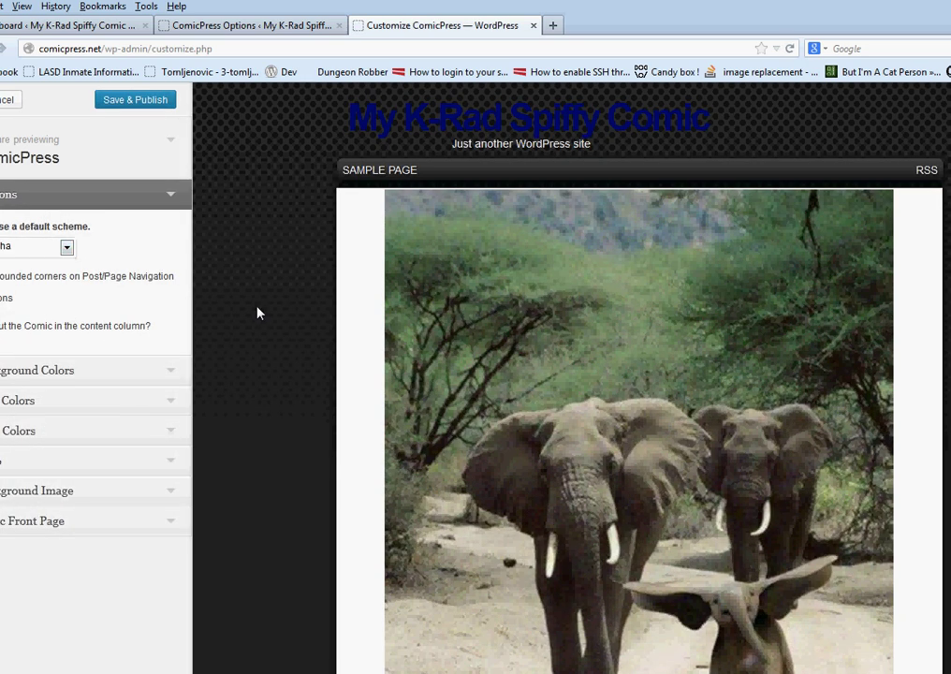
scroll(258, 313, "down", 5)
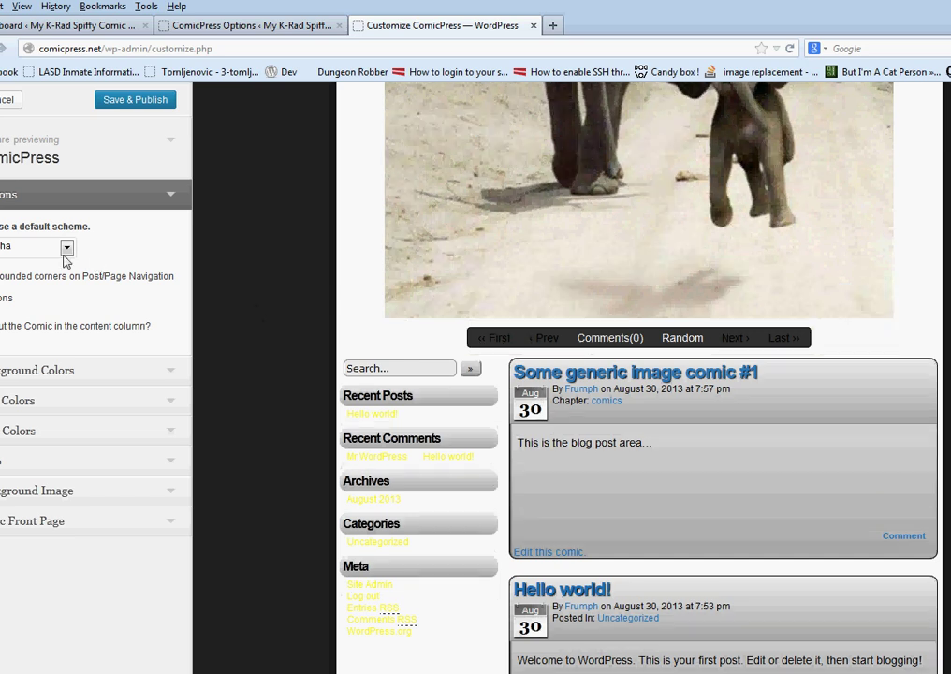
left_click(101, 386)
scroll(117, 437, "down", 5)
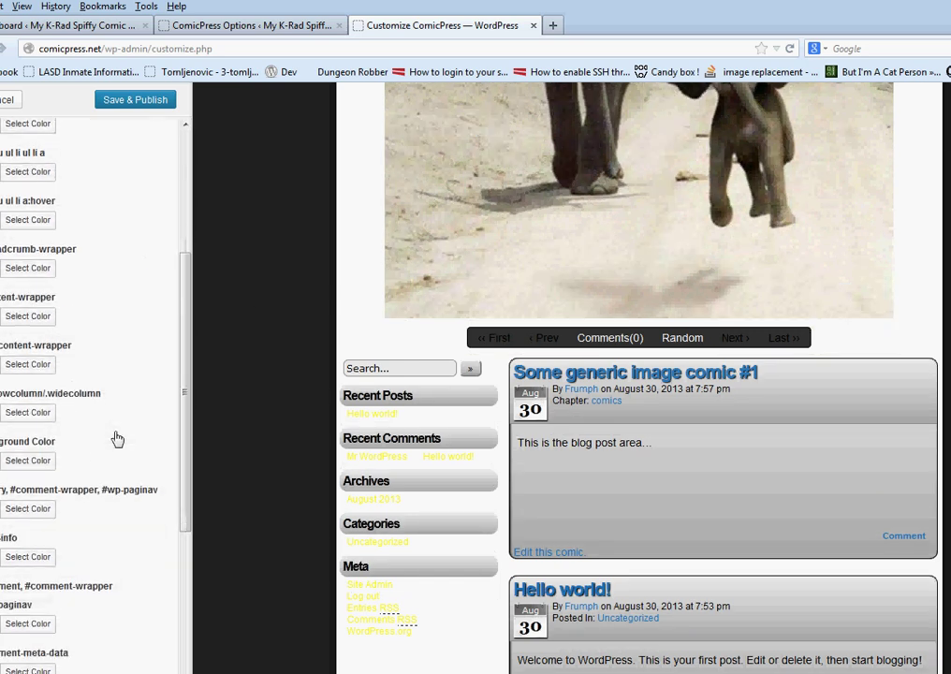
scroll(111, 391, "up", 1)
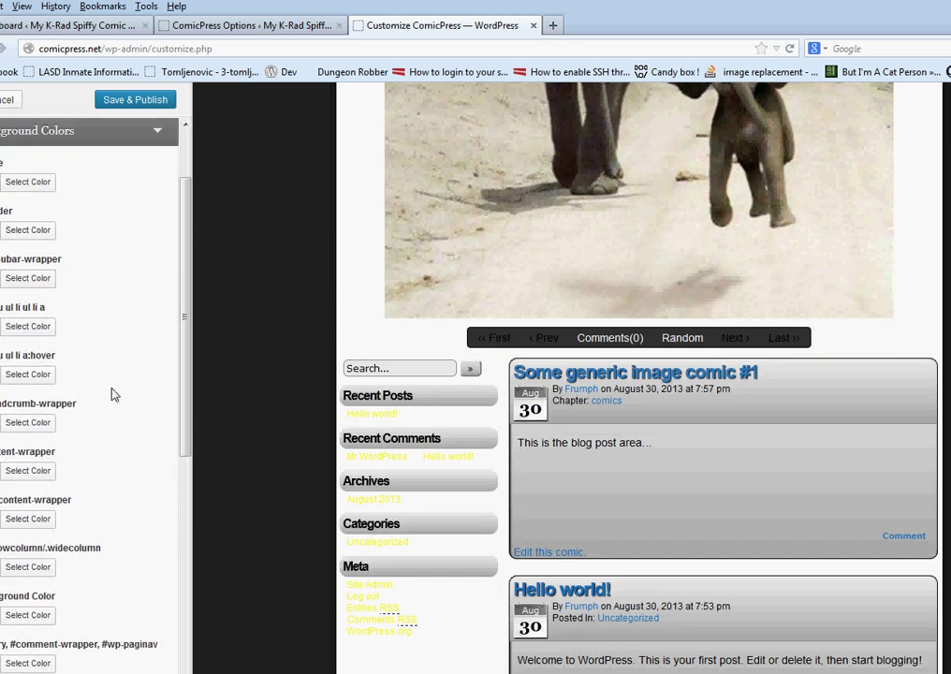
scroll(113, 393, "down", 3)
scroll(112, 394, "down", 3)
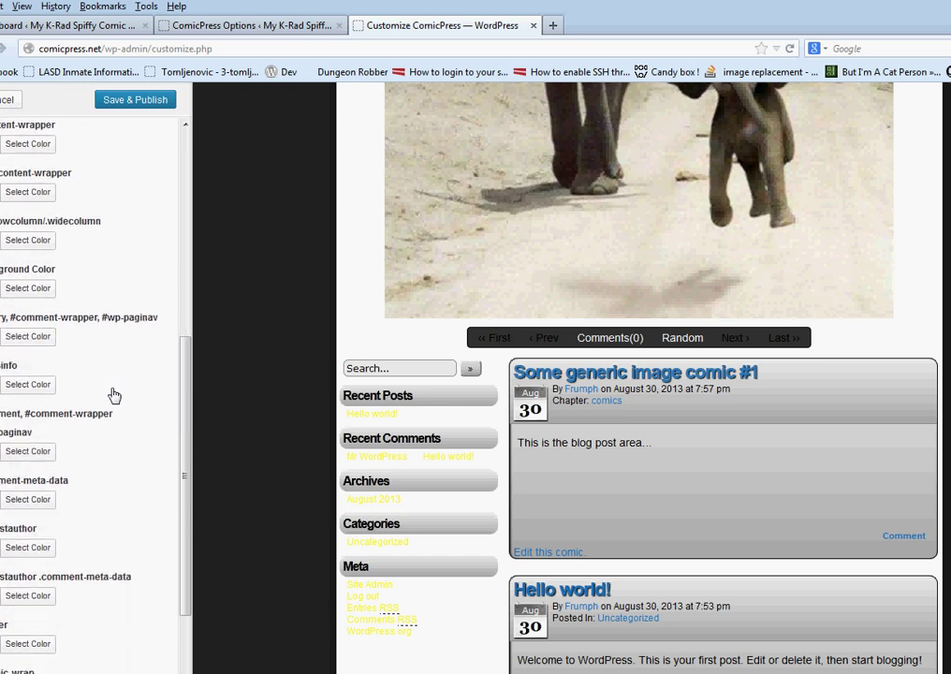
scroll(114, 395, "up", 3)
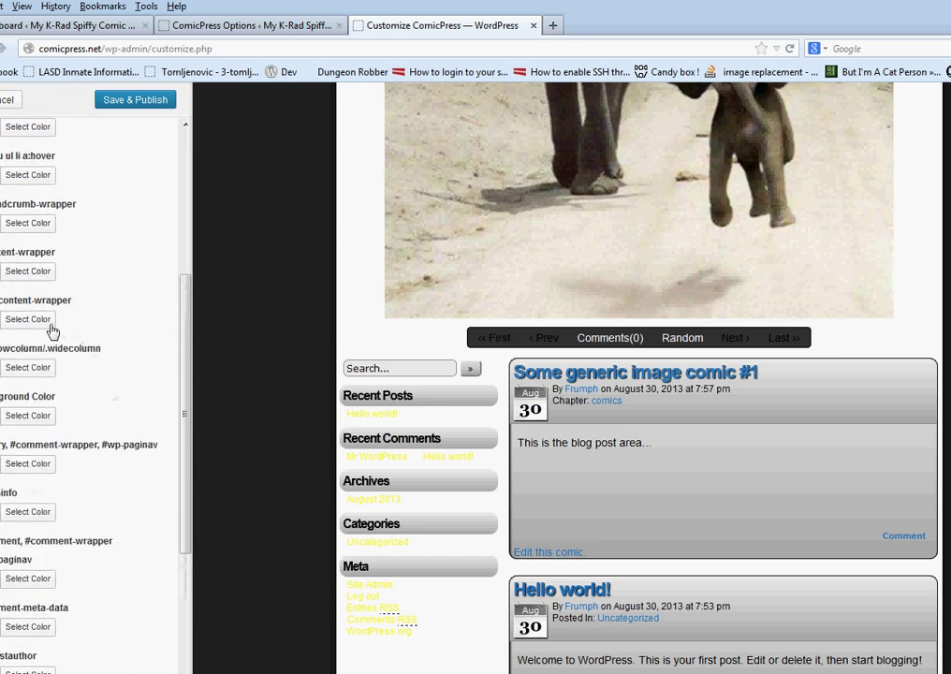
Clear the white content-wrapper and comic-wrap background colours
left_click(51, 322)
left_click(139, 316)
left_click(149, 278)
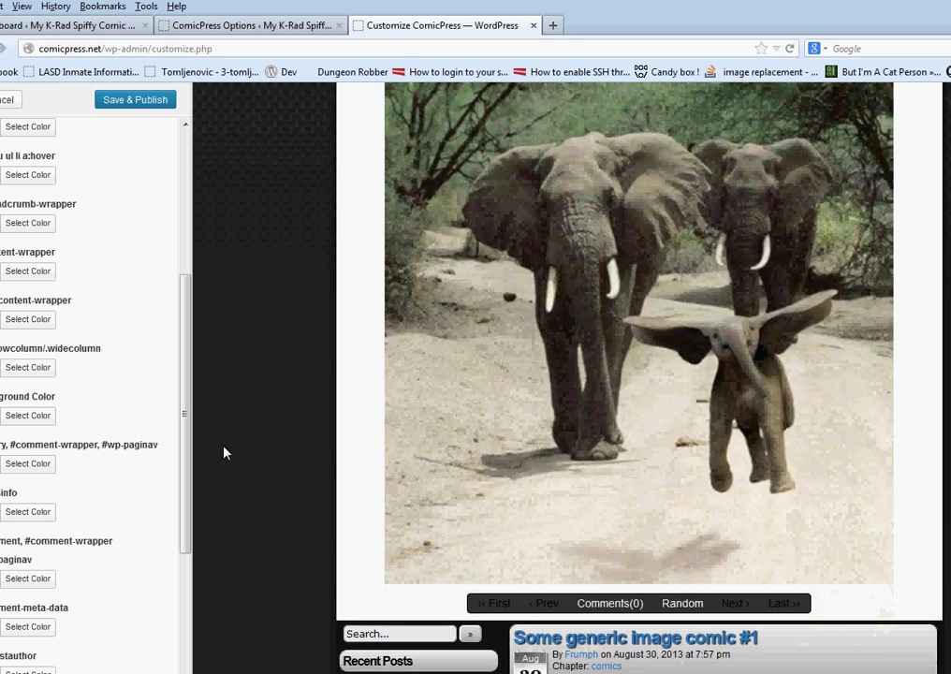
scroll(62, 319, "down", 6)
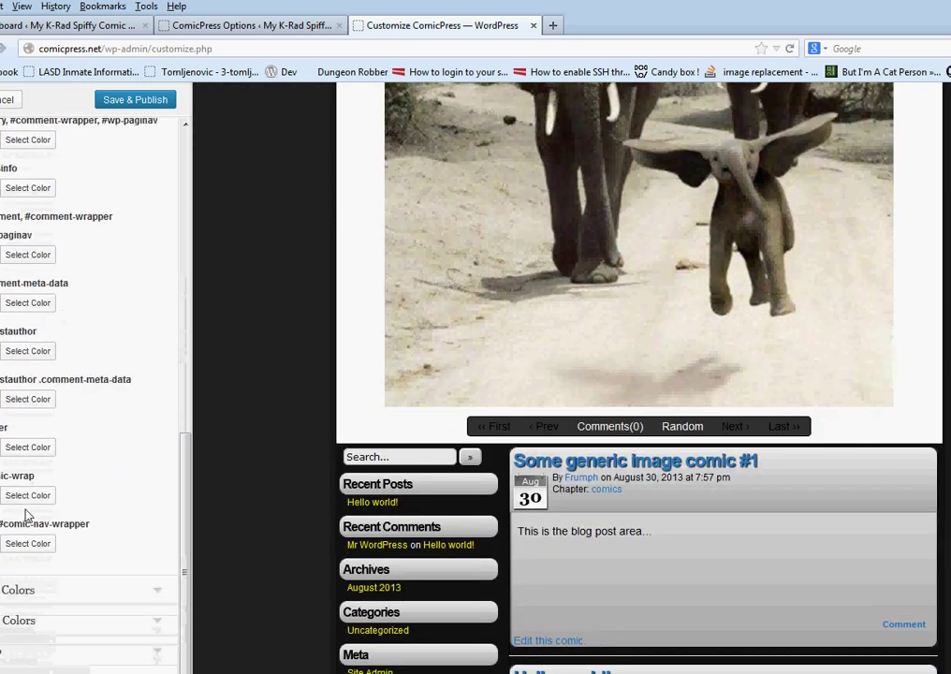
left_click(42, 493)
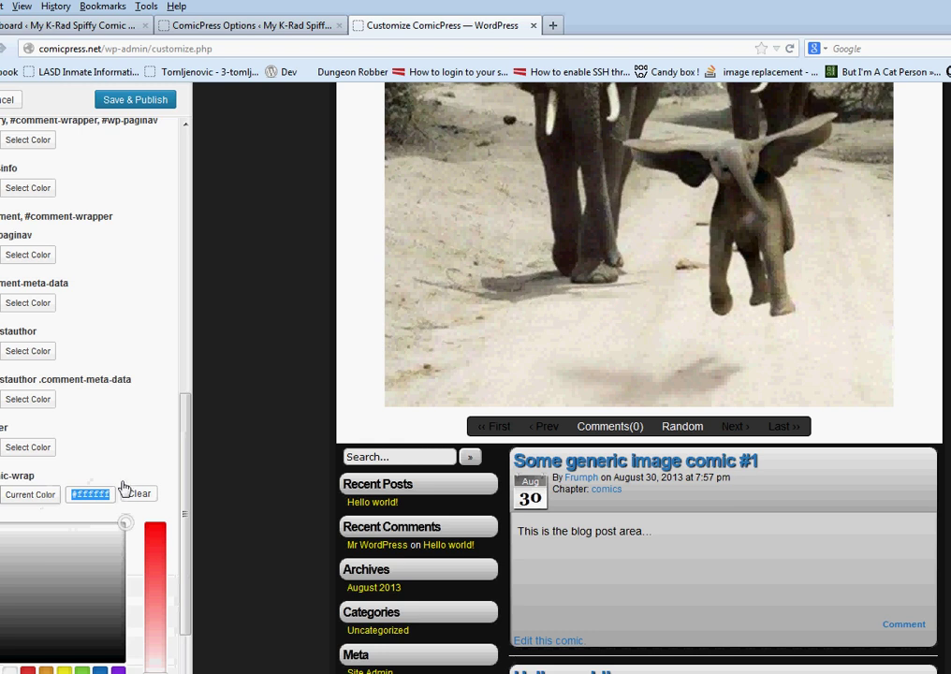
left_click(142, 439)
scroll(138, 436, "up", 6)
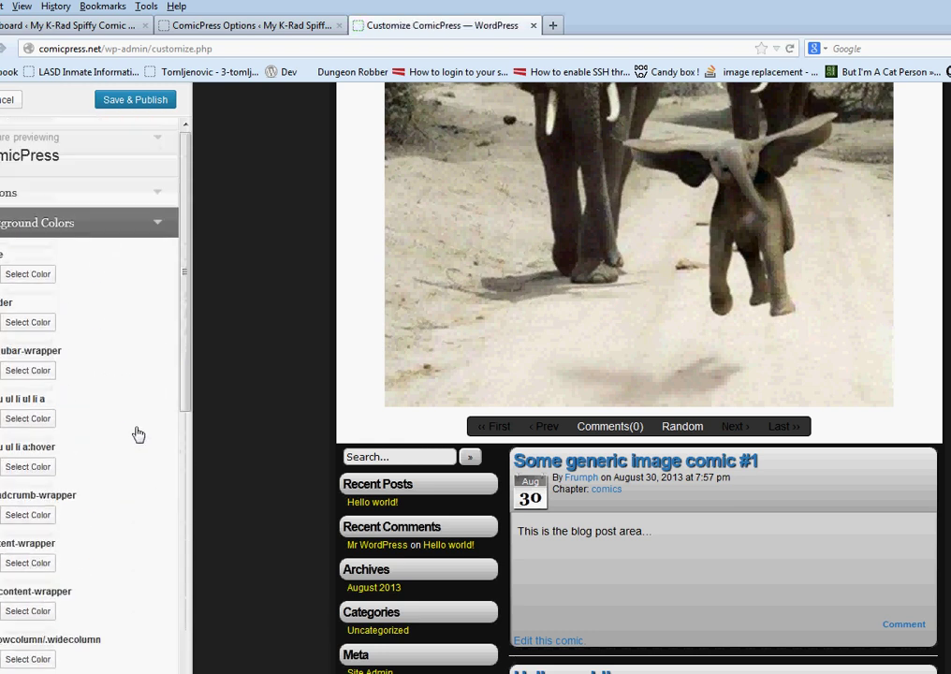
scroll(230, 432, "up", 5)
scroll(231, 429, "down", 2)
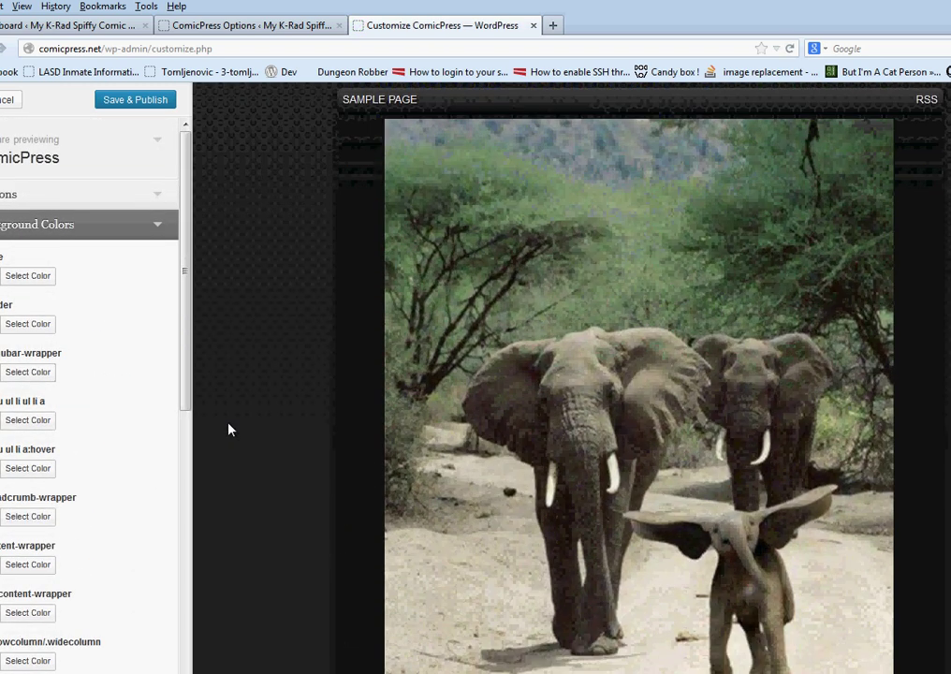
scroll(229, 429, "up", 2)
scroll(91, 342, "down", 2)
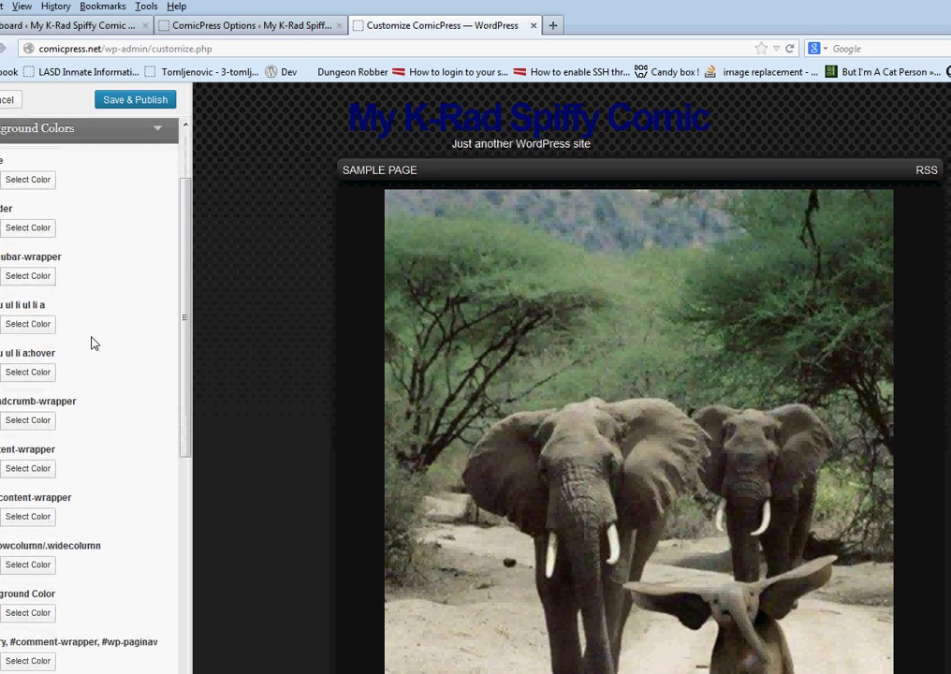
scroll(91, 340, "up", 2)
left_click(78, 236)
Set the header h1 a site title to light blue #719cdd, publish, and close the Customizer
left_click(52, 285)
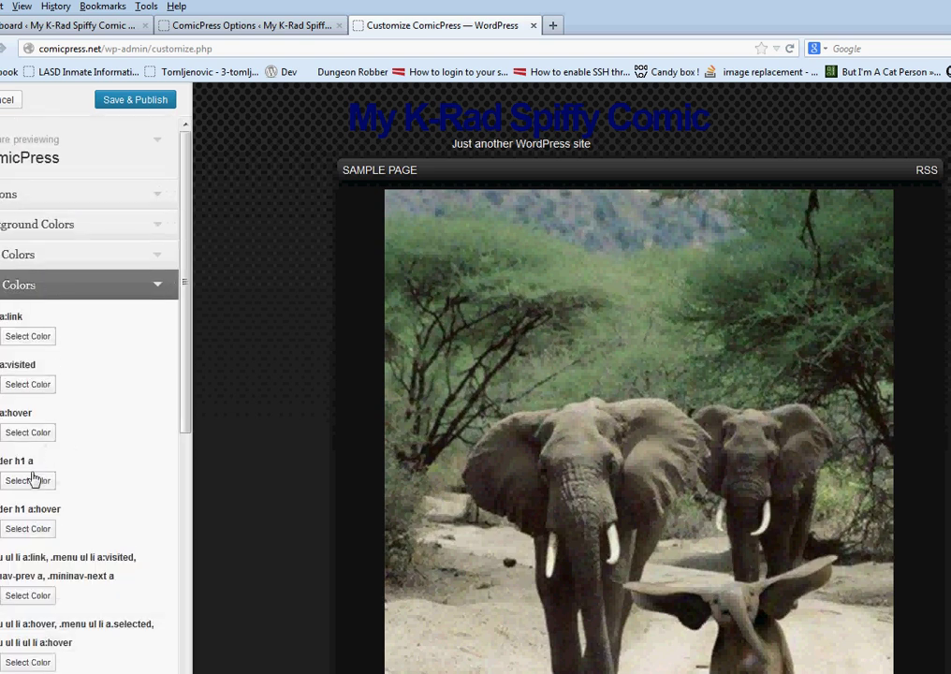
left_click(31, 480)
left_click_drag(155, 513, 155, 666)
left_click_drag(77, 590, 156, 323)
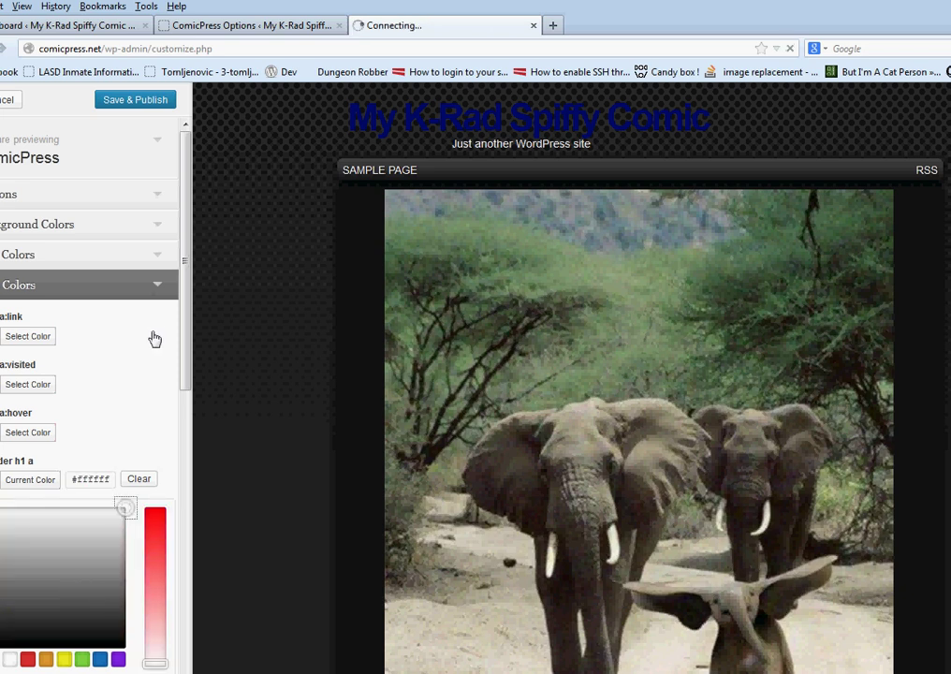
left_click_drag(100, 554, 69, 525)
left_click(100, 659)
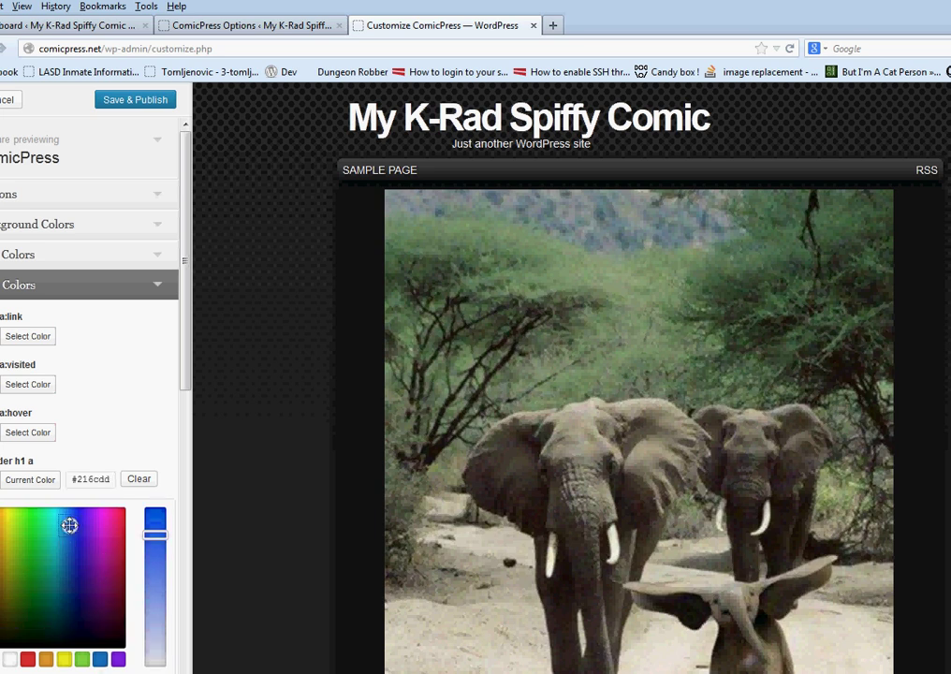
left_click_drag(146, 535, 152, 588)
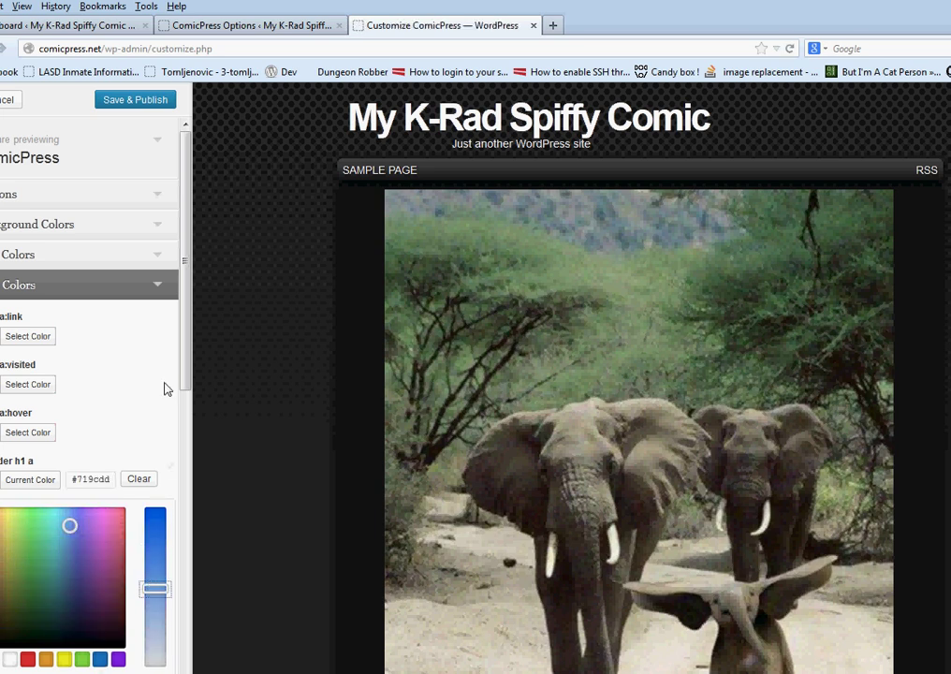
left_click(157, 413)
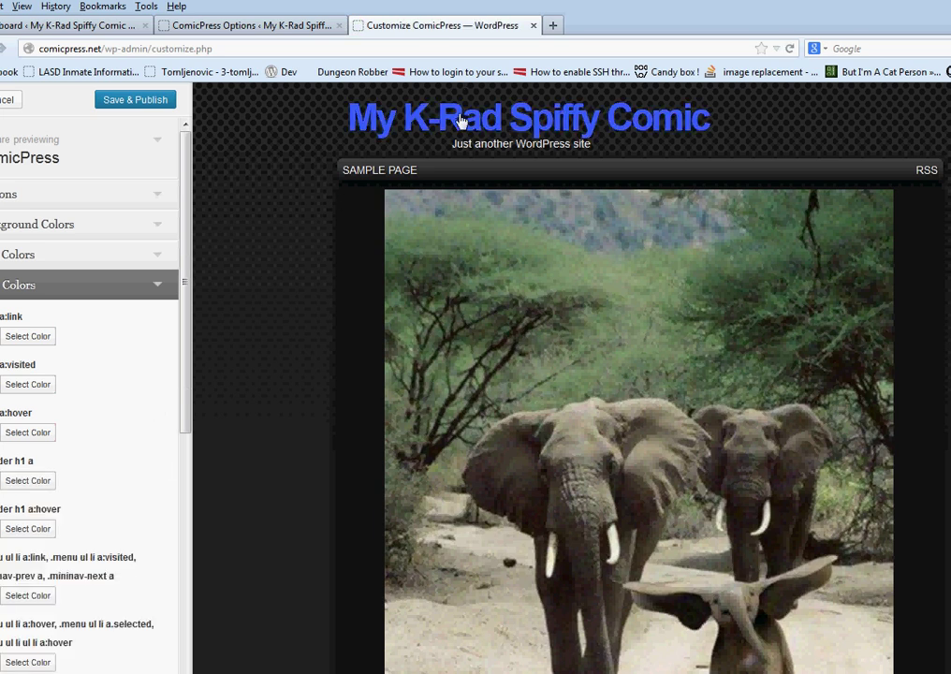
left_click(175, 105)
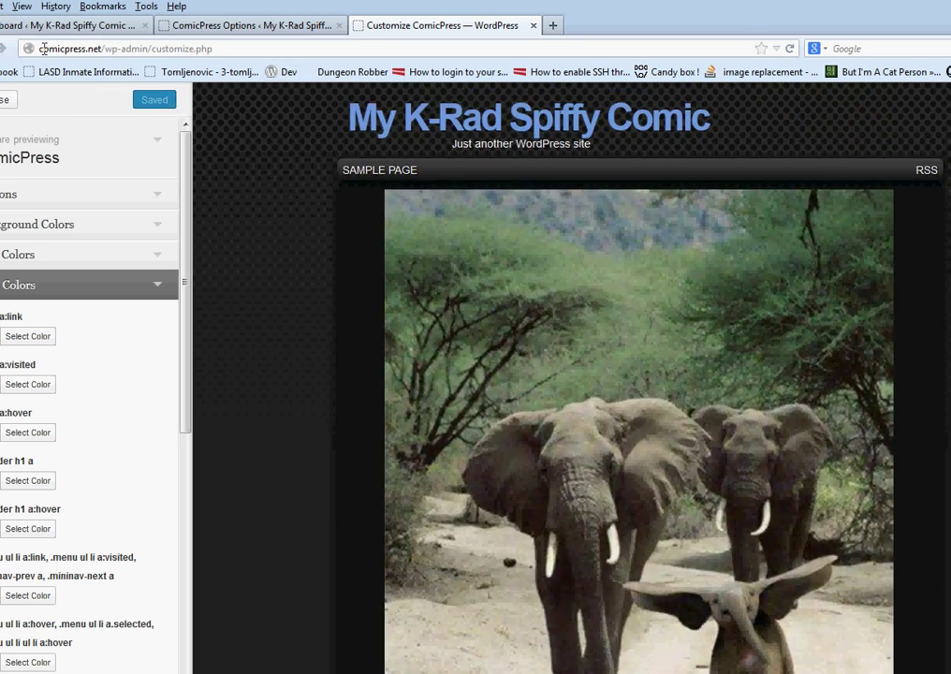
left_click(4, 99)
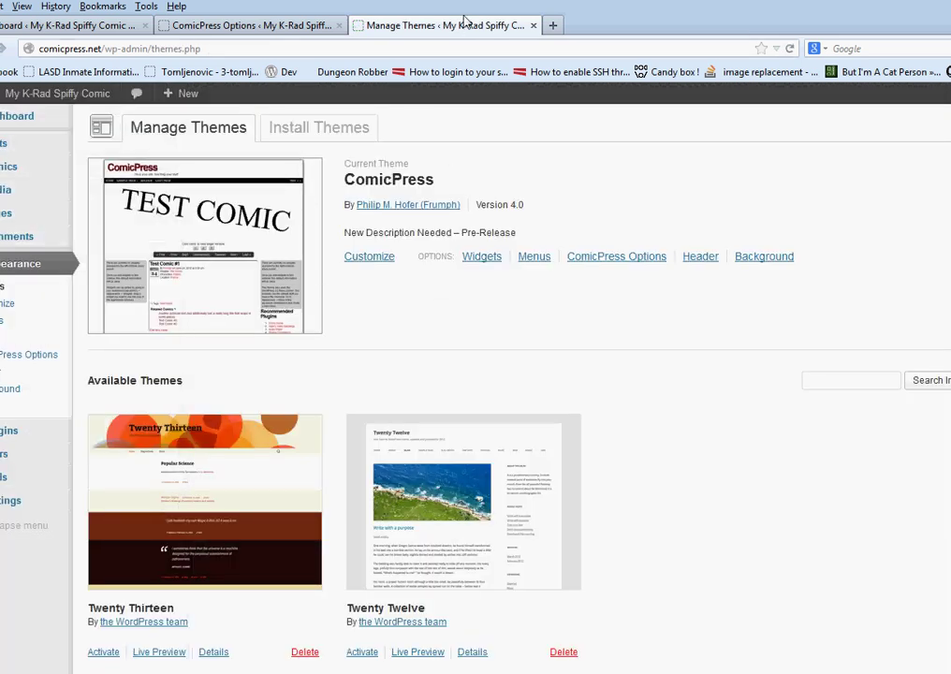
Open the live site in a new tab and scroll through it to check the blue title
right_click(77, 92)
left_click(128, 100)
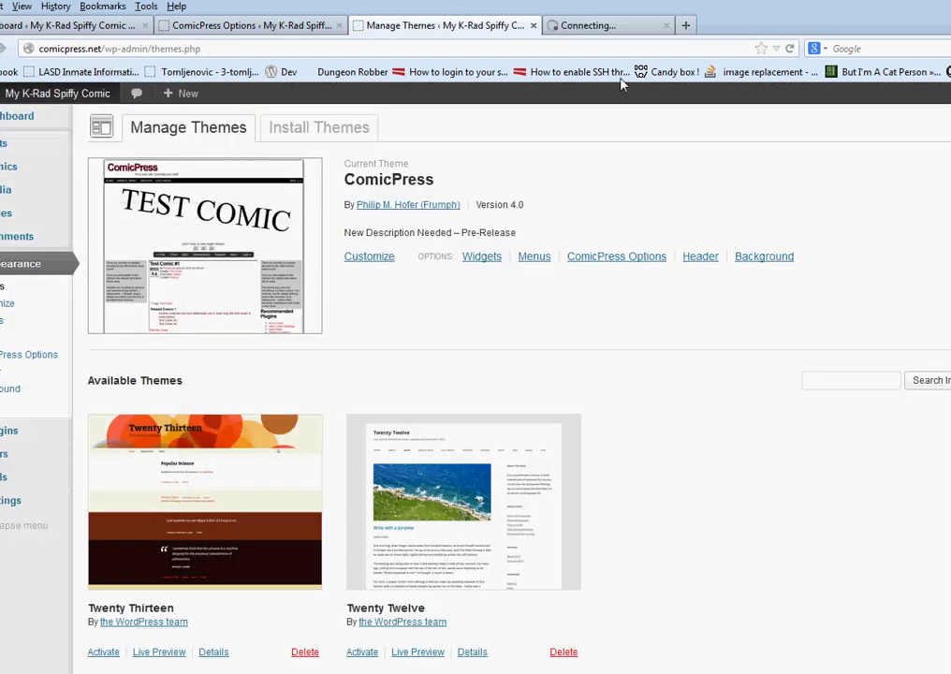
left_click(638, 26)
scroll(537, 367, "down", 7)
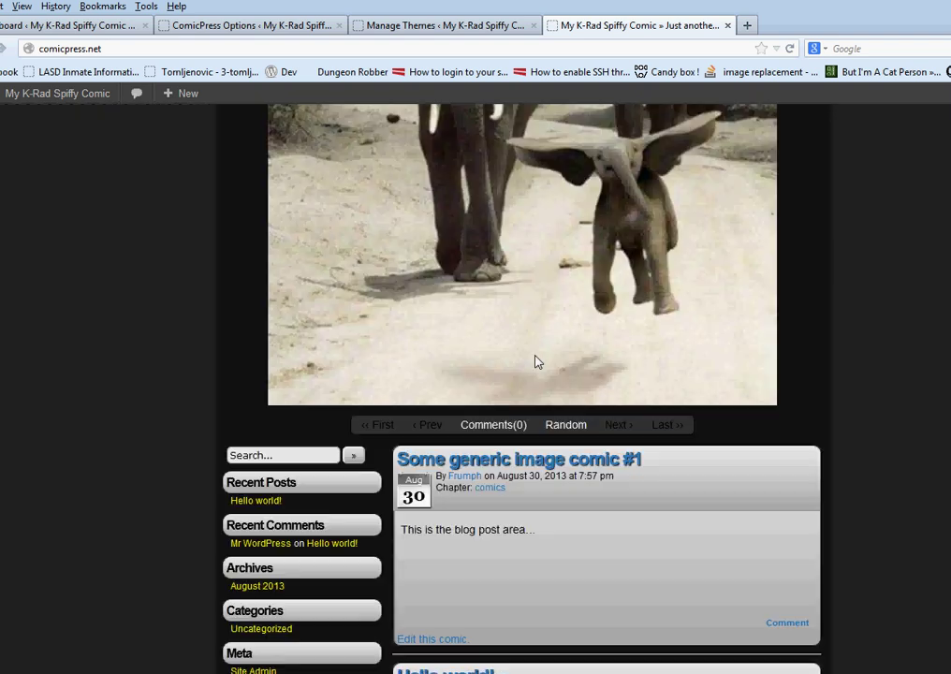
scroll(537, 361, "up", 1)
scroll(534, 361, "up", 3)
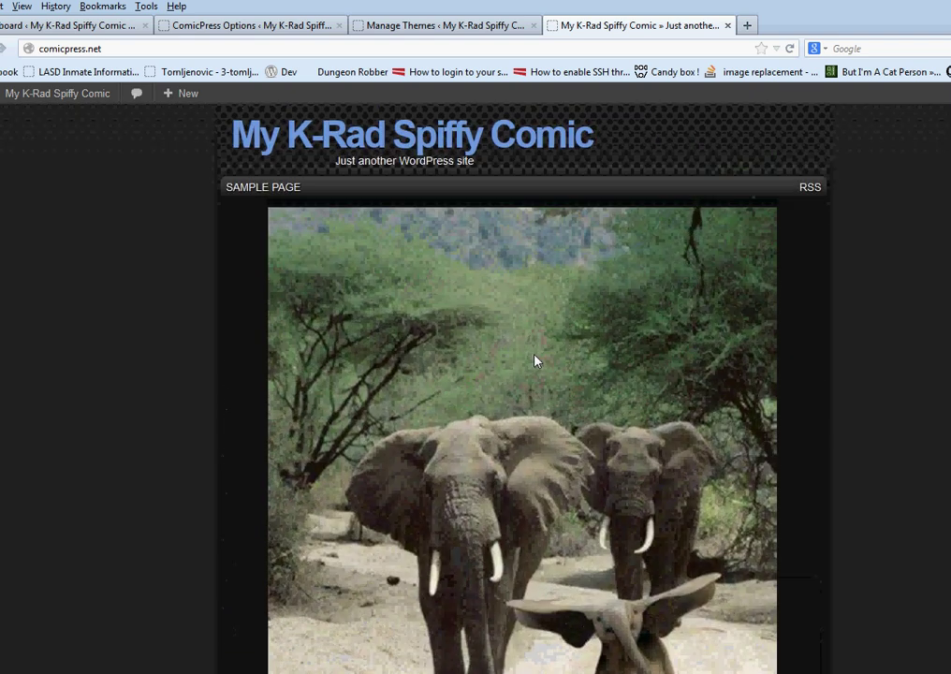
scroll(535, 361, "down", 4)
scroll(534, 359, "up", 1)
scroll(535, 360, "down", 1)
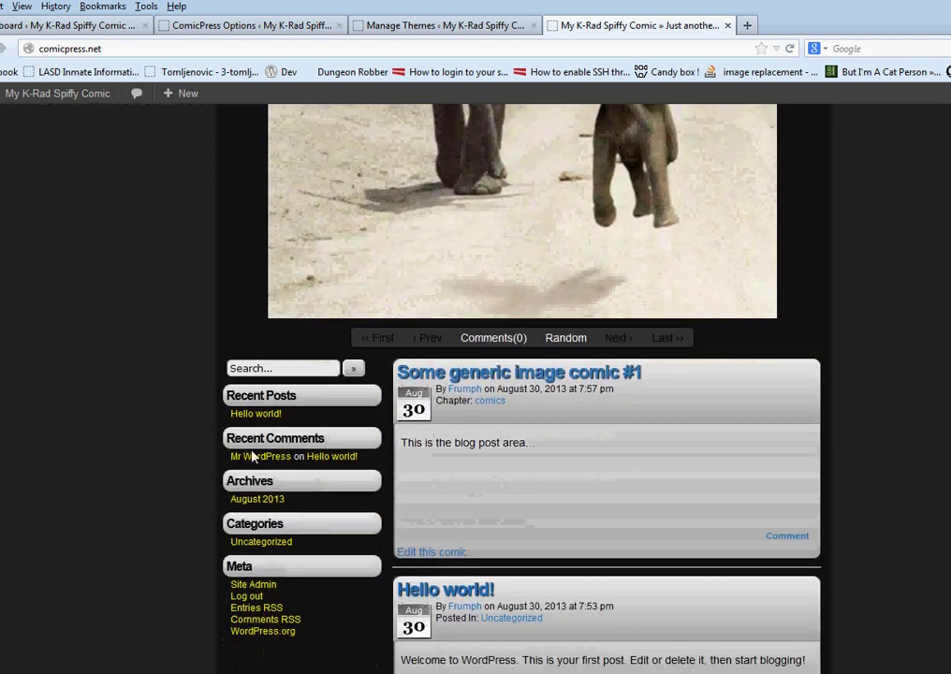
scroll(187, 211, "up", 5)
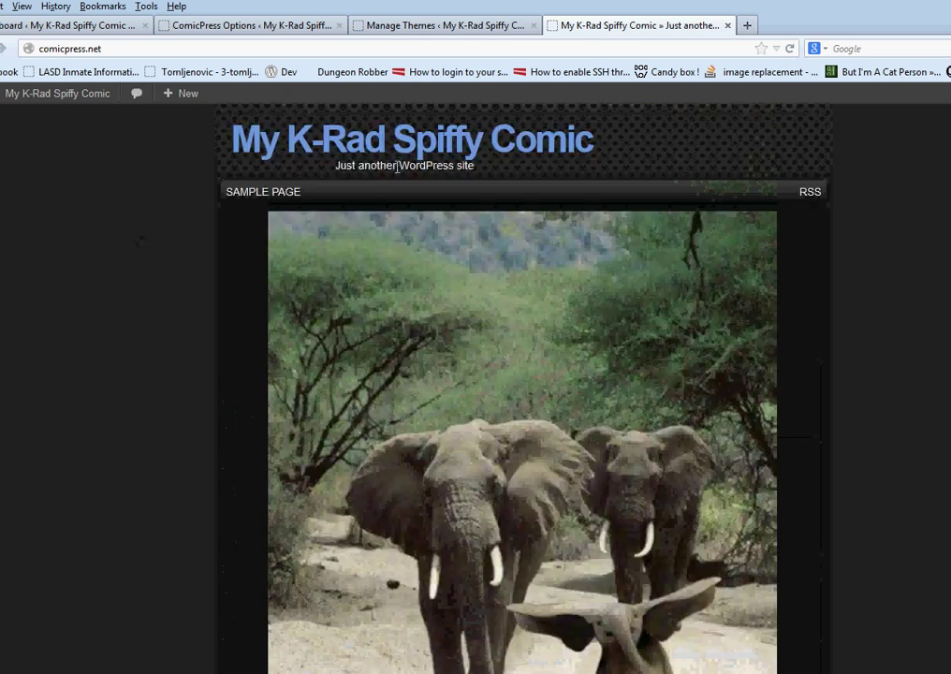
Visit the Sample Page and launch Customize from the site-name menu
left_click(266, 193)
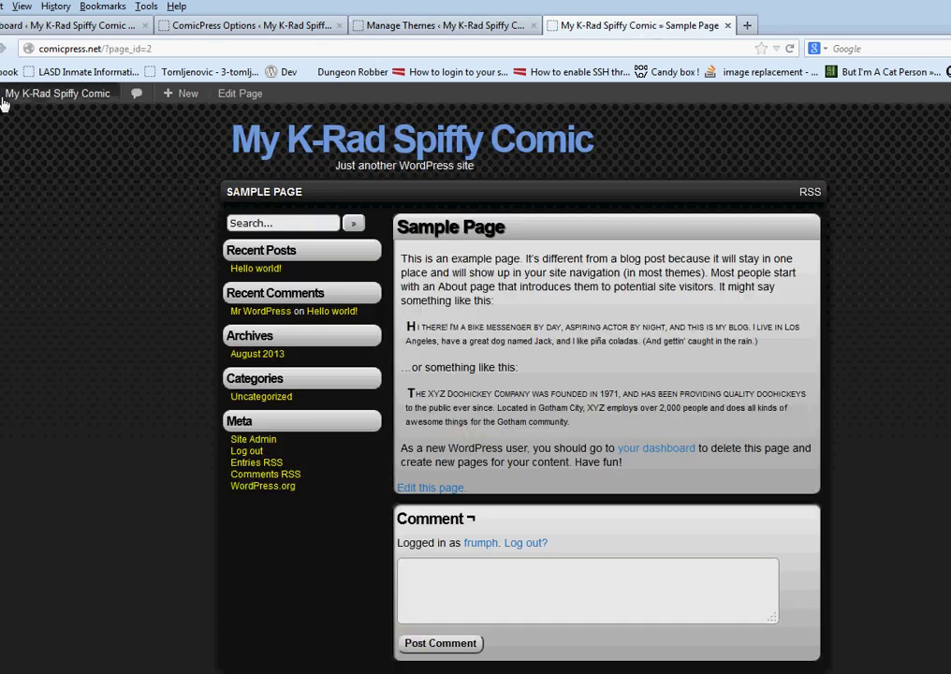
mouse_move(59, 101)
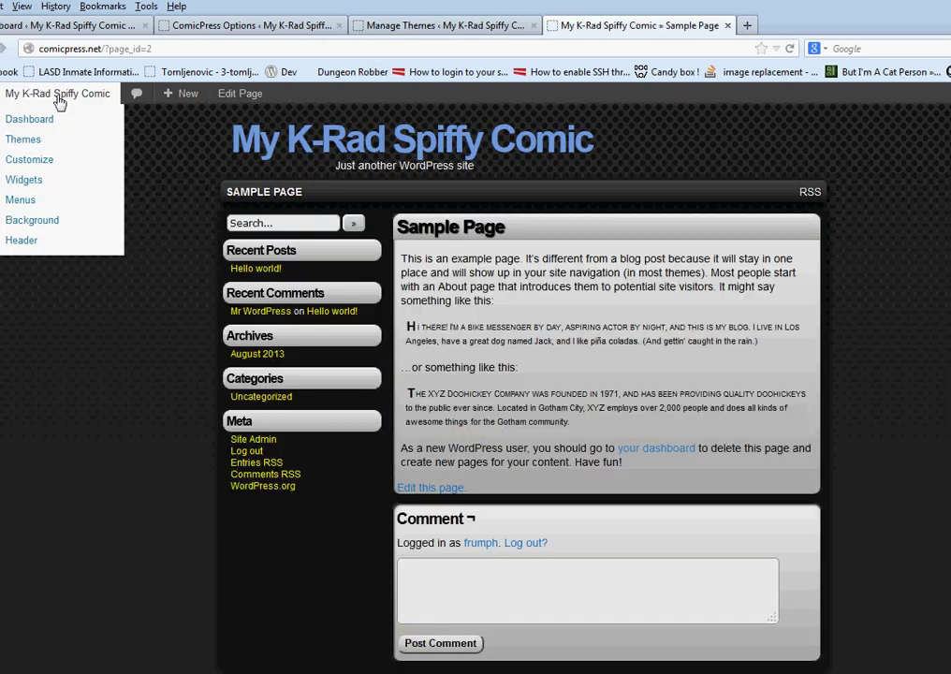
left_click(54, 171)
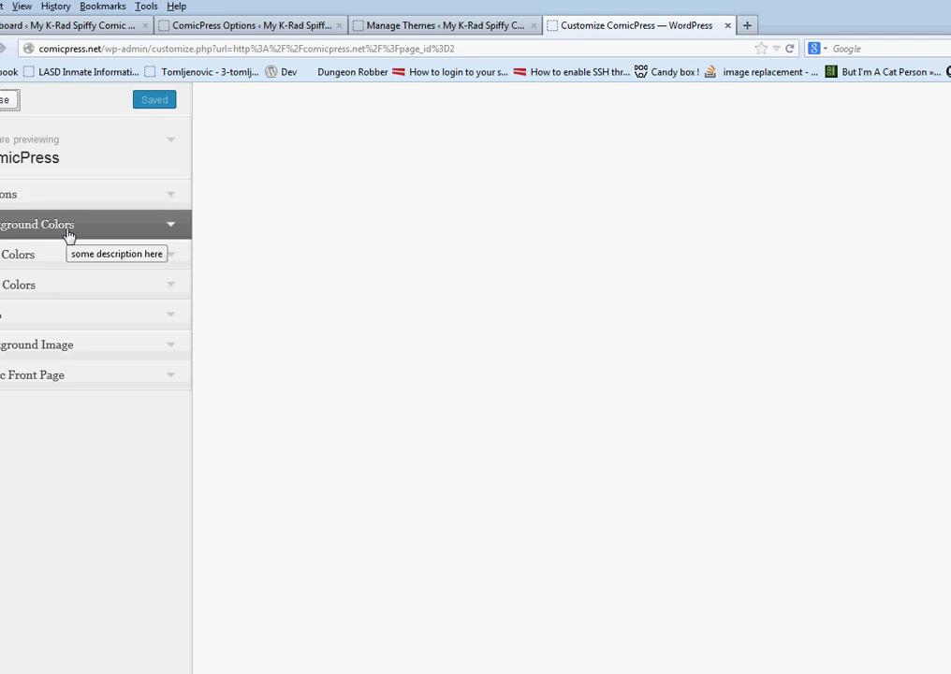
Choose the last preset in the default scheme dropdown, Save & Publish, and close the Customizer
left_click(58, 198)
left_click(64, 245)
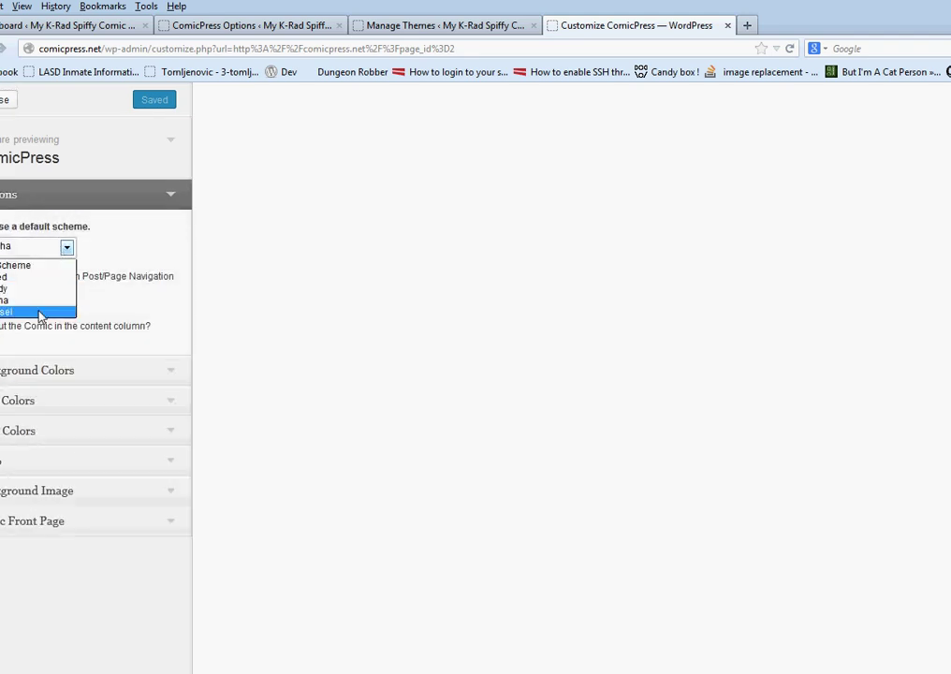
left_click(37, 312)
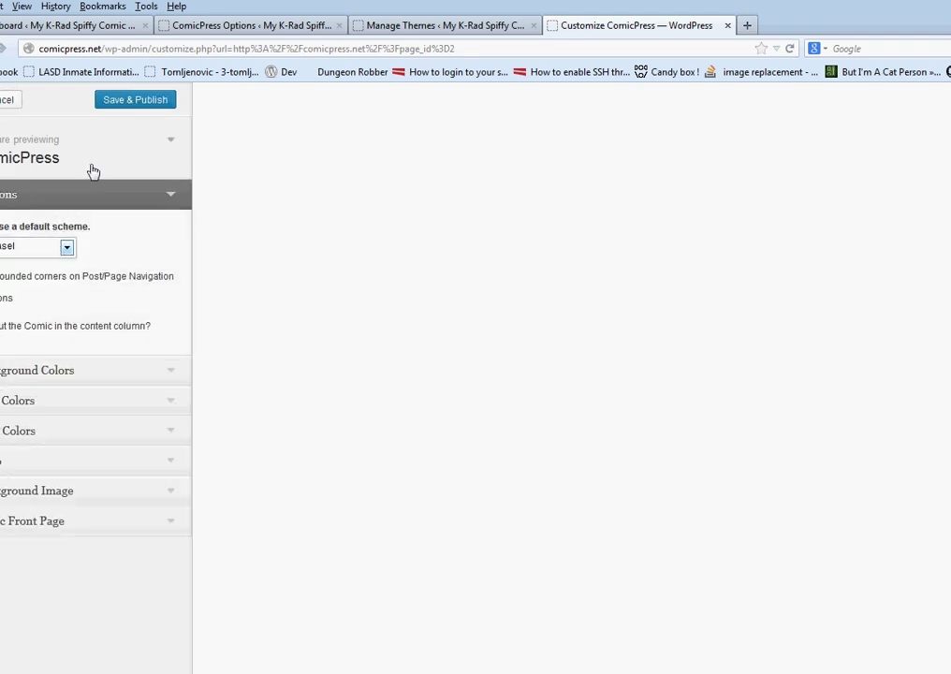
left_click(124, 107)
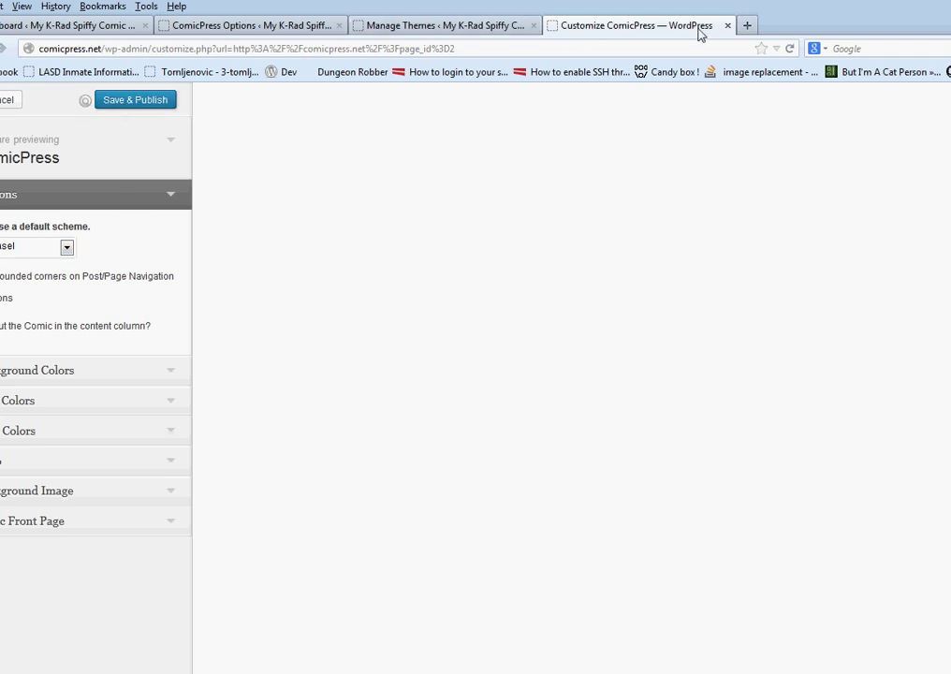
left_click(5, 99)
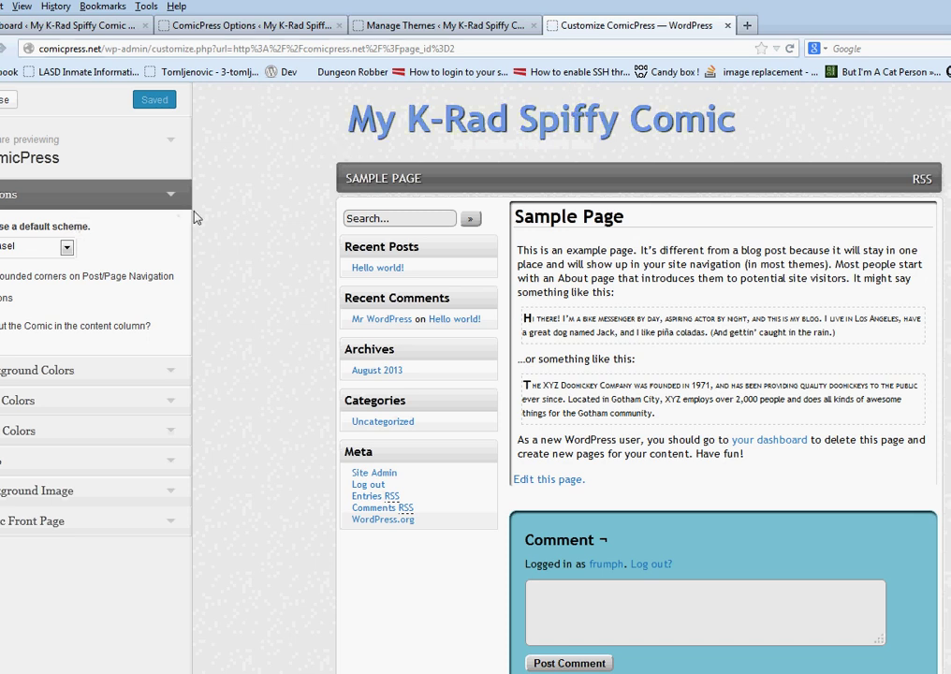
left_click(5, 102)
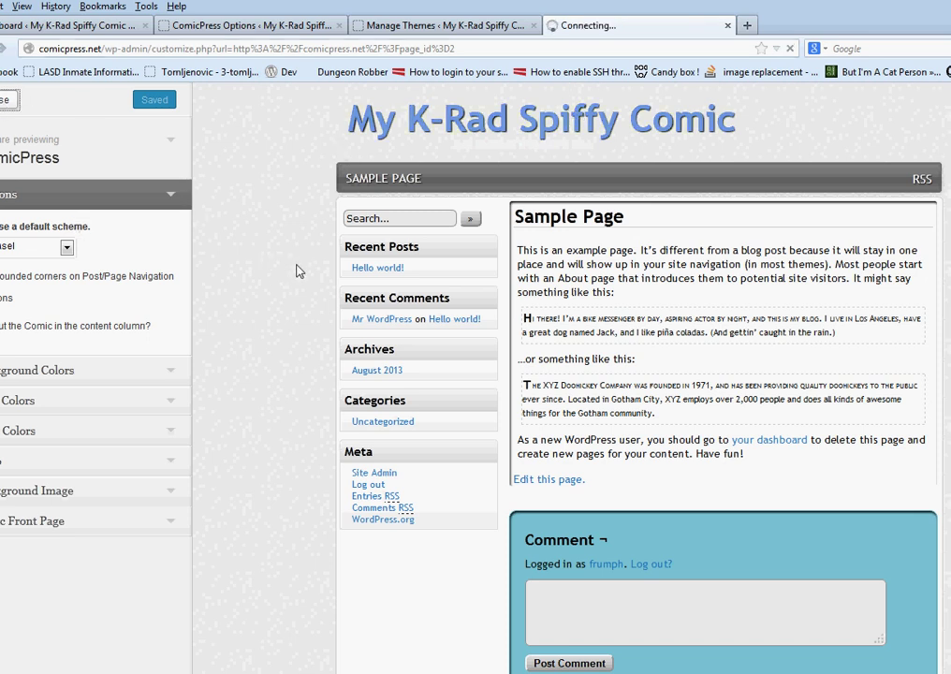